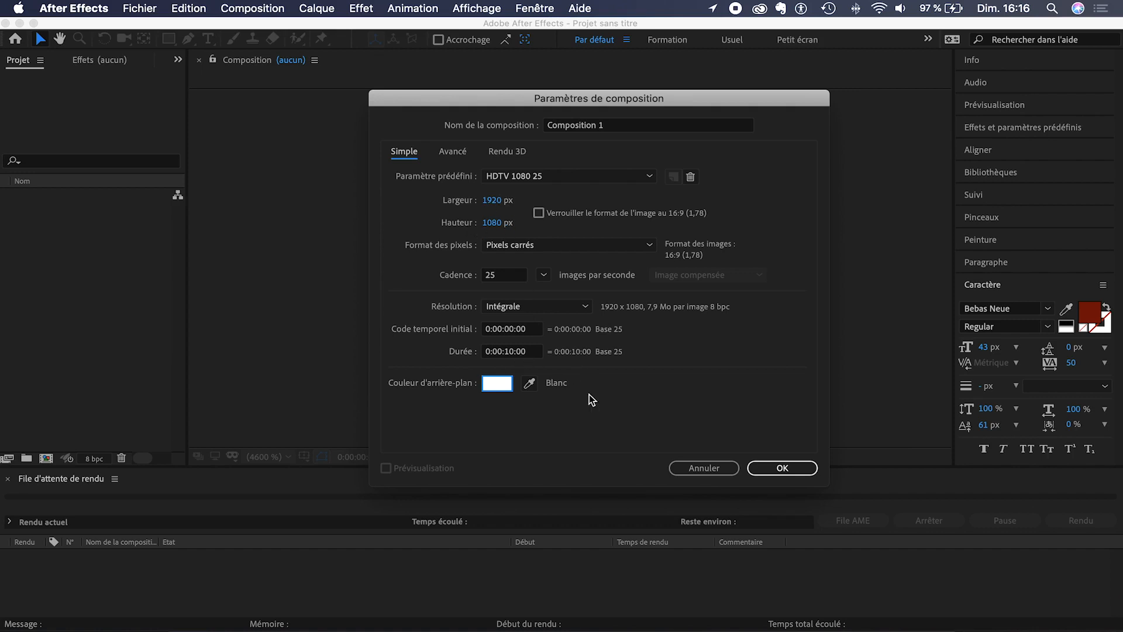
Create Composition 1 with the HDTV 1080 25 preset, a 10-second duration and a white background
click(792, 469)
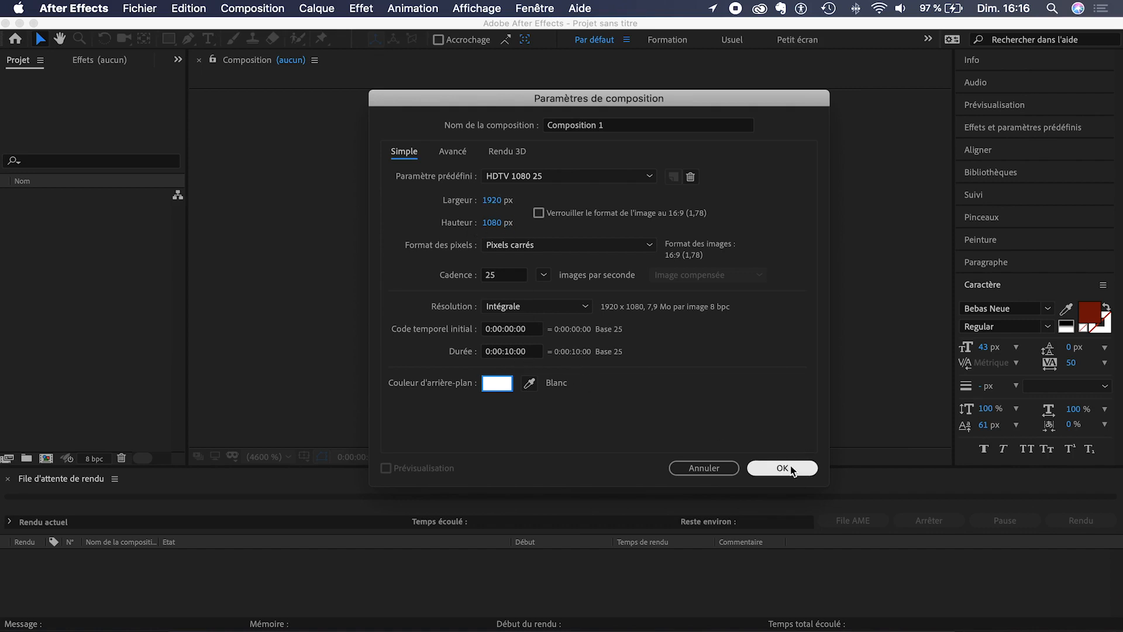
click(793, 469)
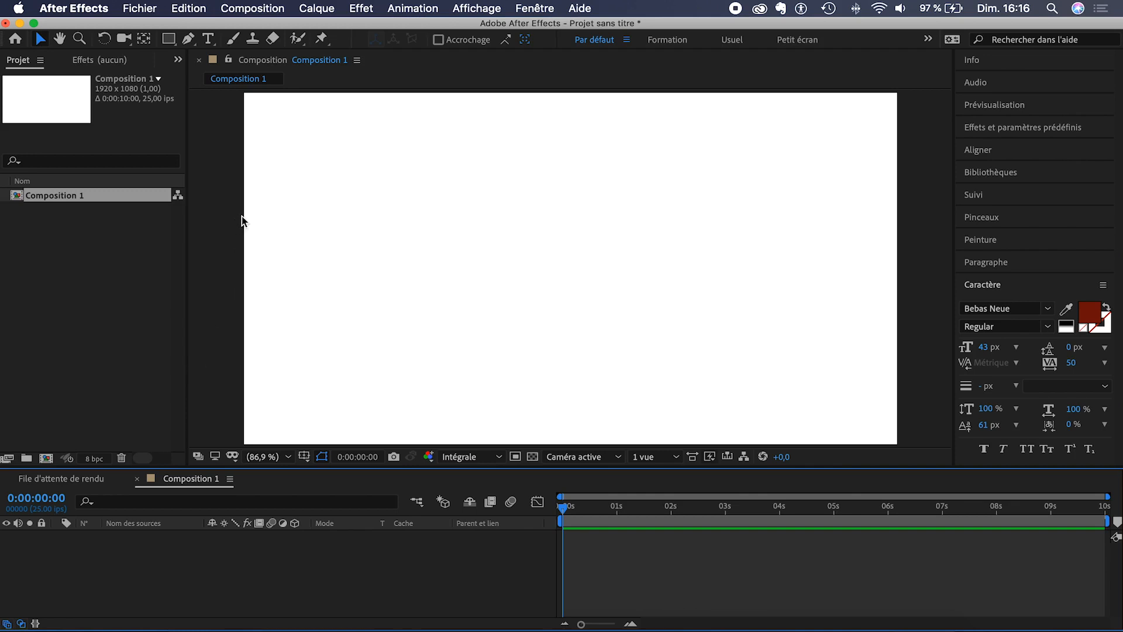
Draw a salmon square, rotate it onto its corner as a diamond, and place it right of centre in the upper half of the composition
click(169, 38)
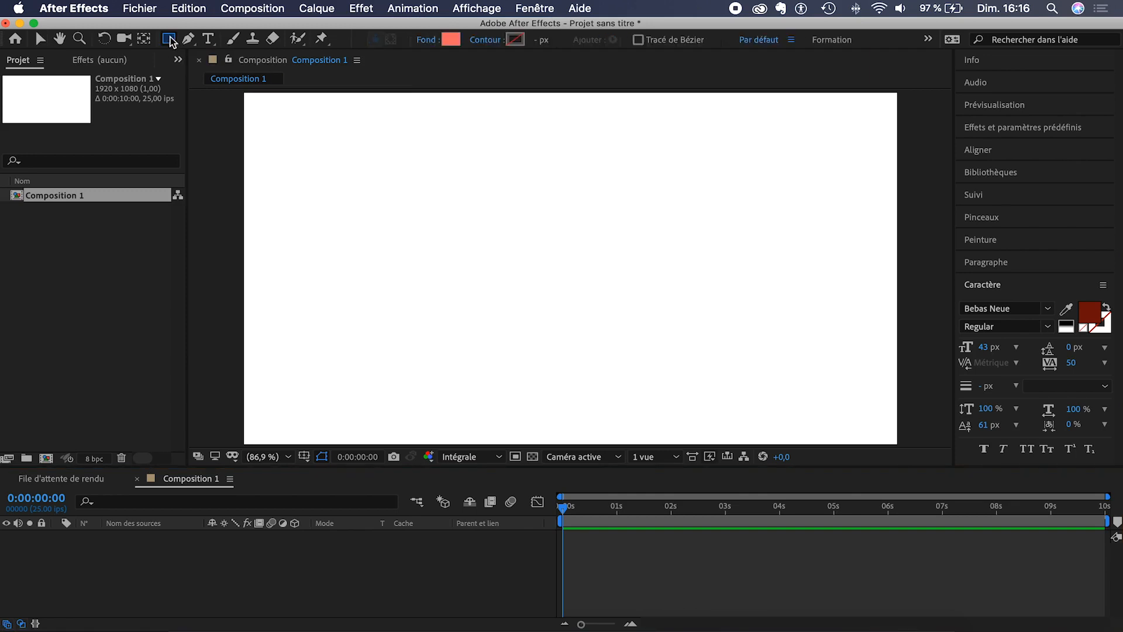
drag(666, 233, 778, 341)
click(40, 38)
drag(695, 293, 657, 257)
drag(742, 306, 682, 326)
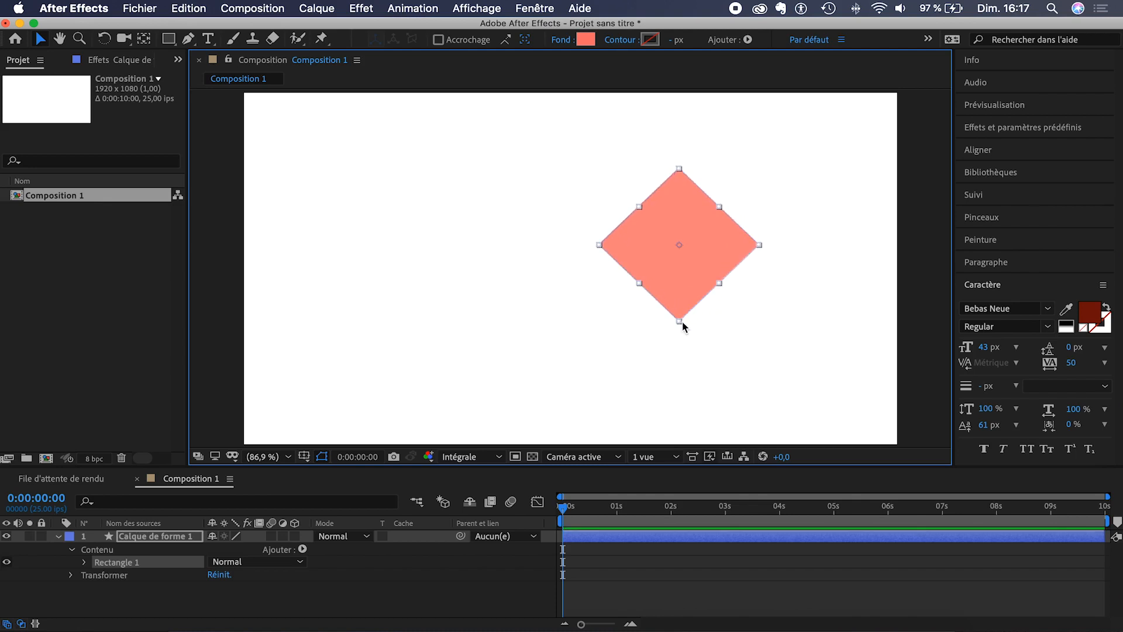
drag(679, 269, 672, 240)
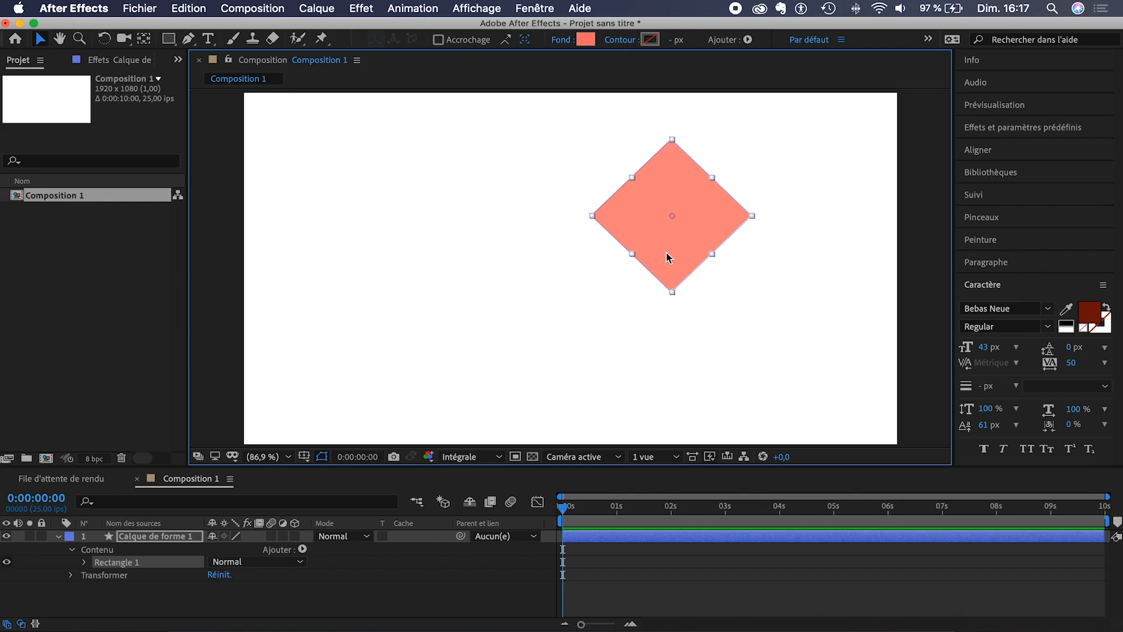
drag(667, 257, 668, 261)
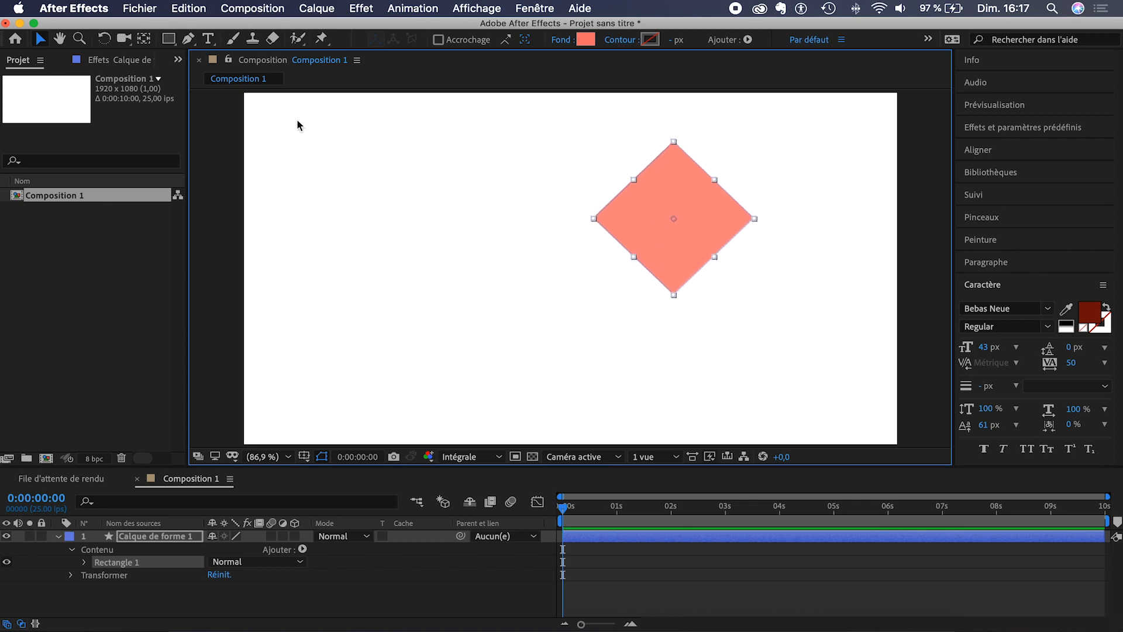
Add a circle of similar size to the left of the diamond in the same shape layer
click(169, 39)
drag(169, 39, 223, 70)
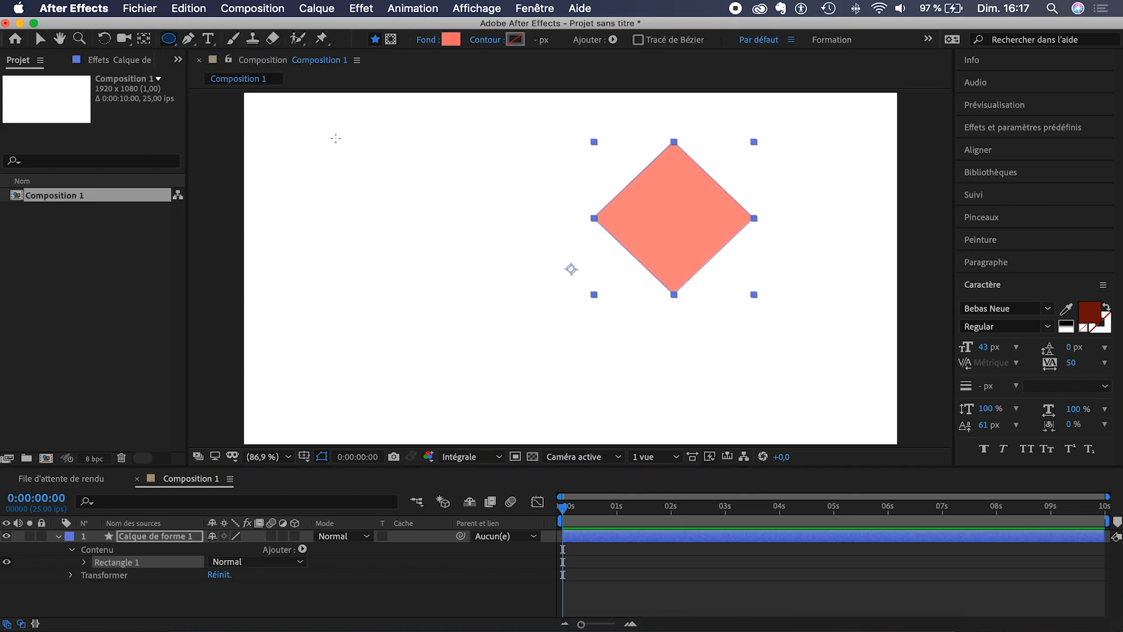
drag(339, 154, 491, 273)
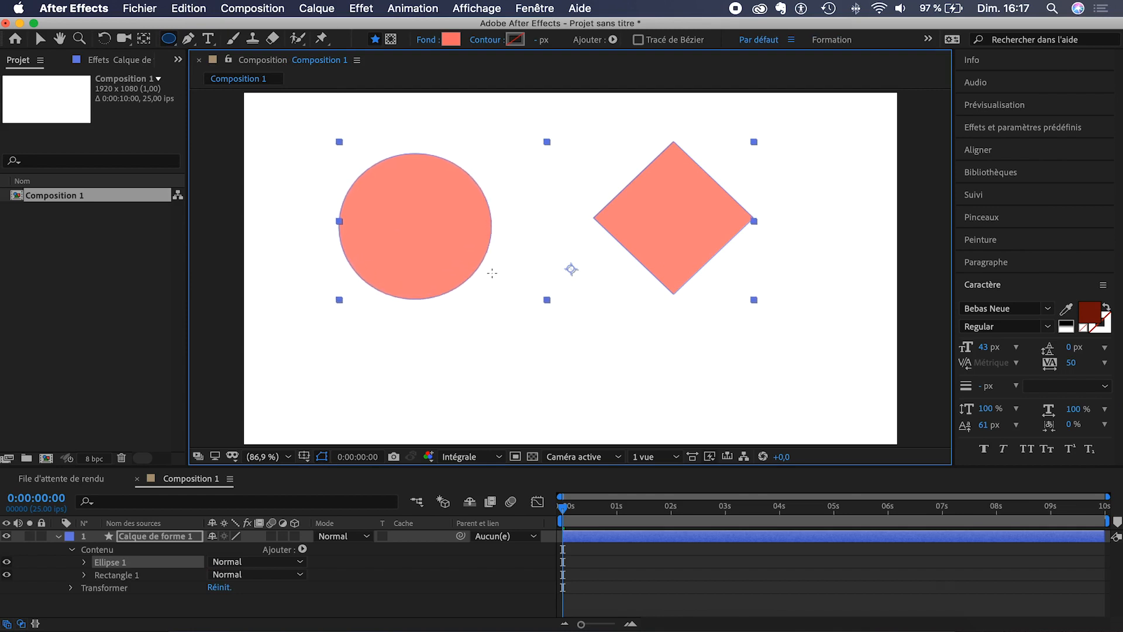
click(38, 40)
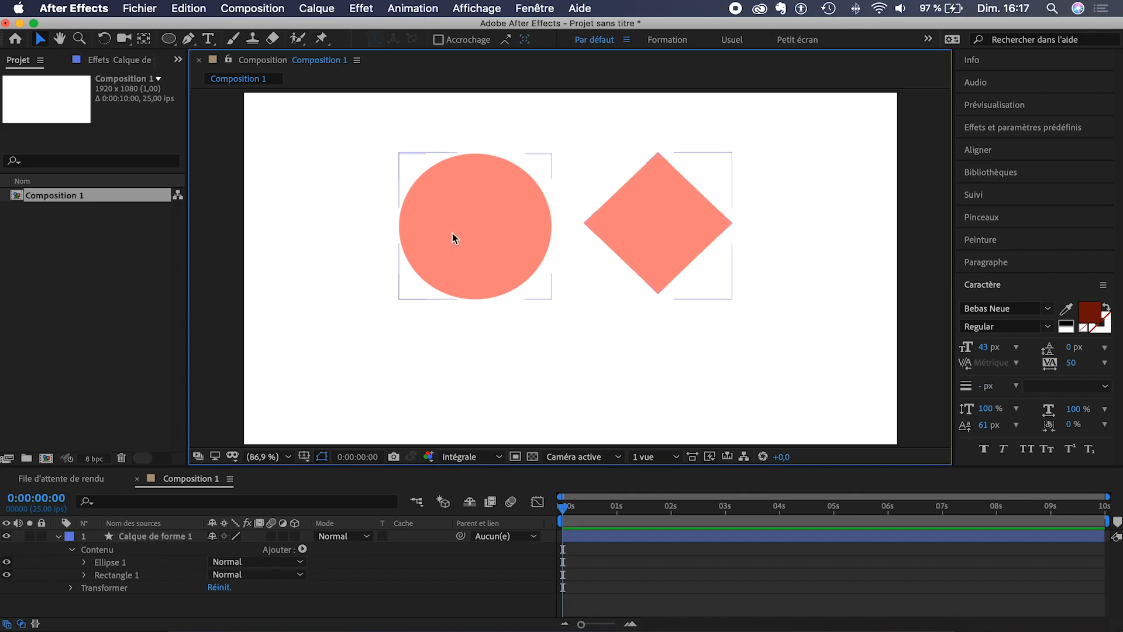
Change the fill of both the circle and the diamond to orange FF9945
click(452, 235)
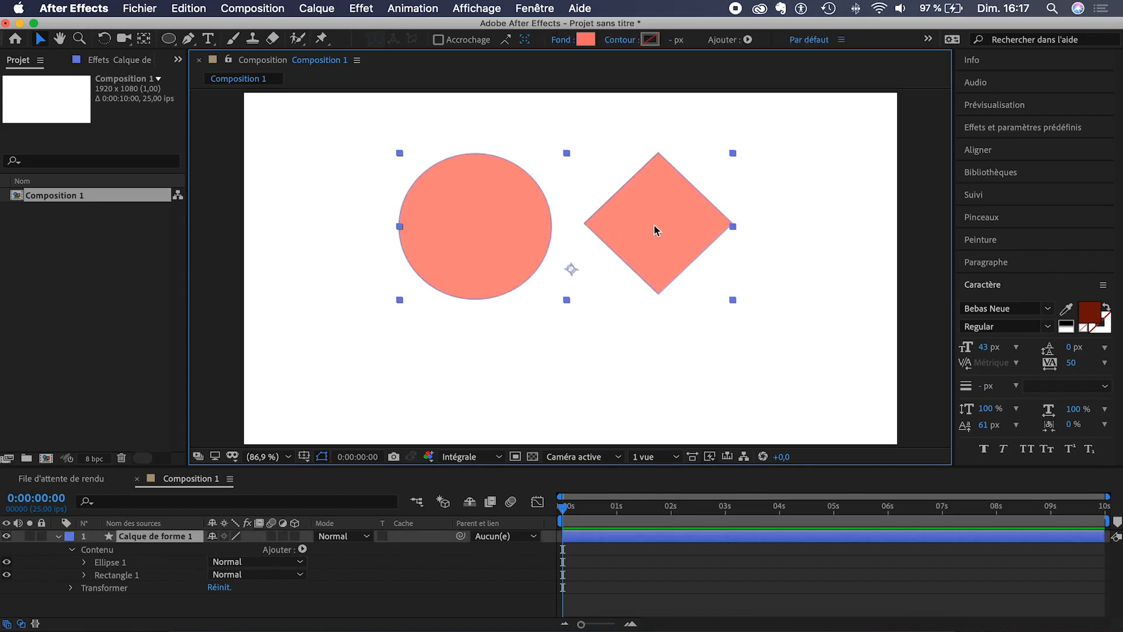
click(585, 39)
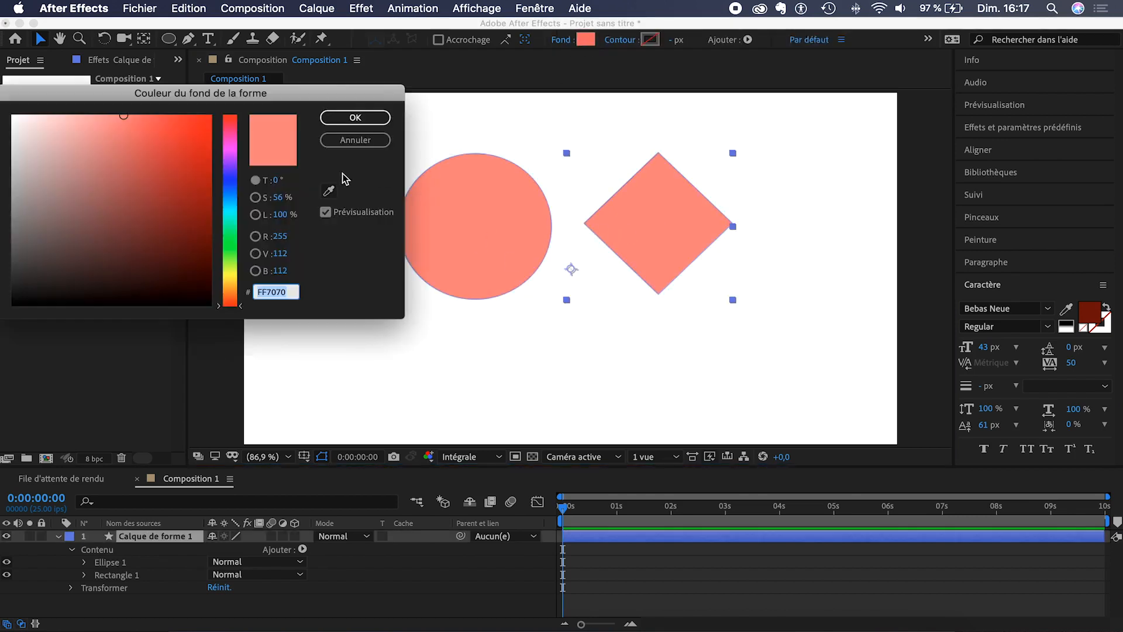
mouse_move(232, 259)
mouse_down()
mouse_move(232, 181)
mouse_move(234, 291)
mouse_up()
drag(161, 115, 156, 109)
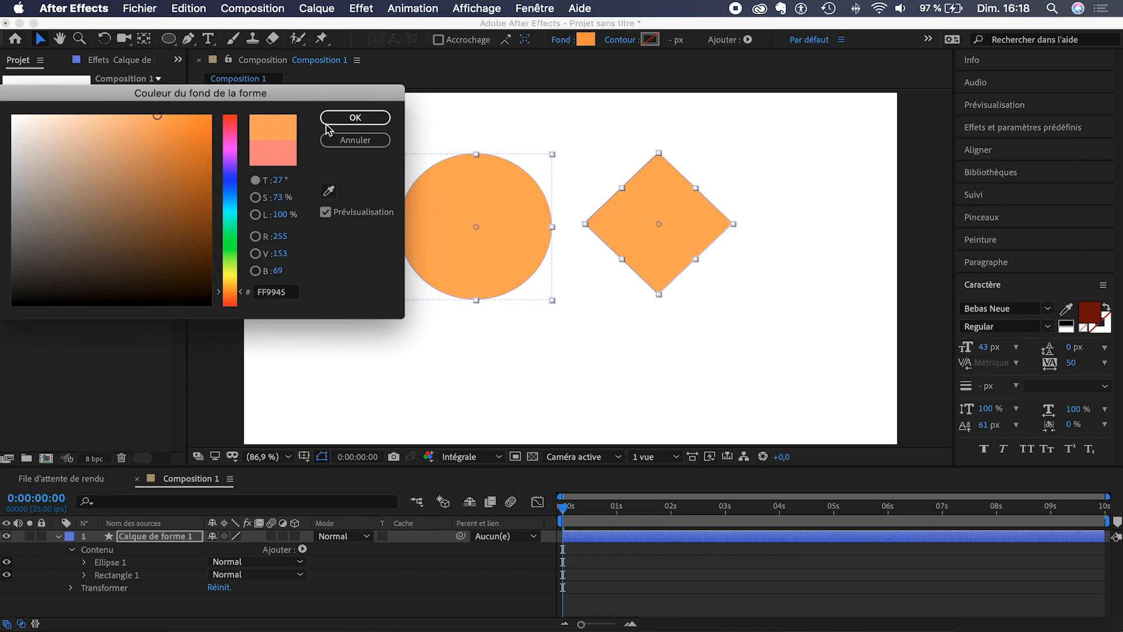
click(353, 119)
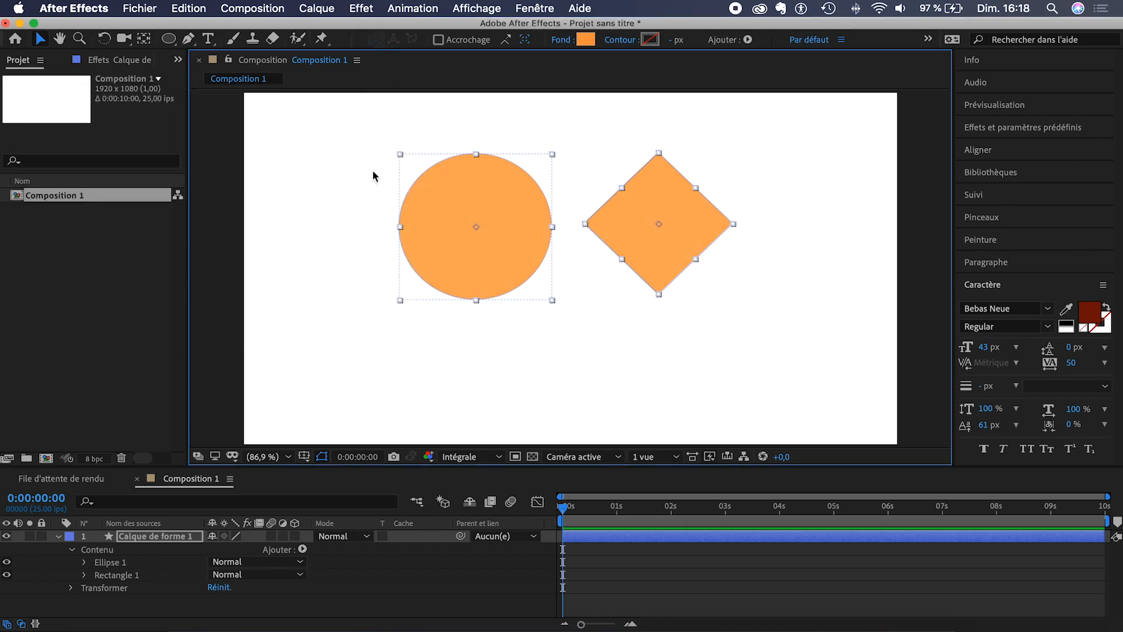
click(620, 556)
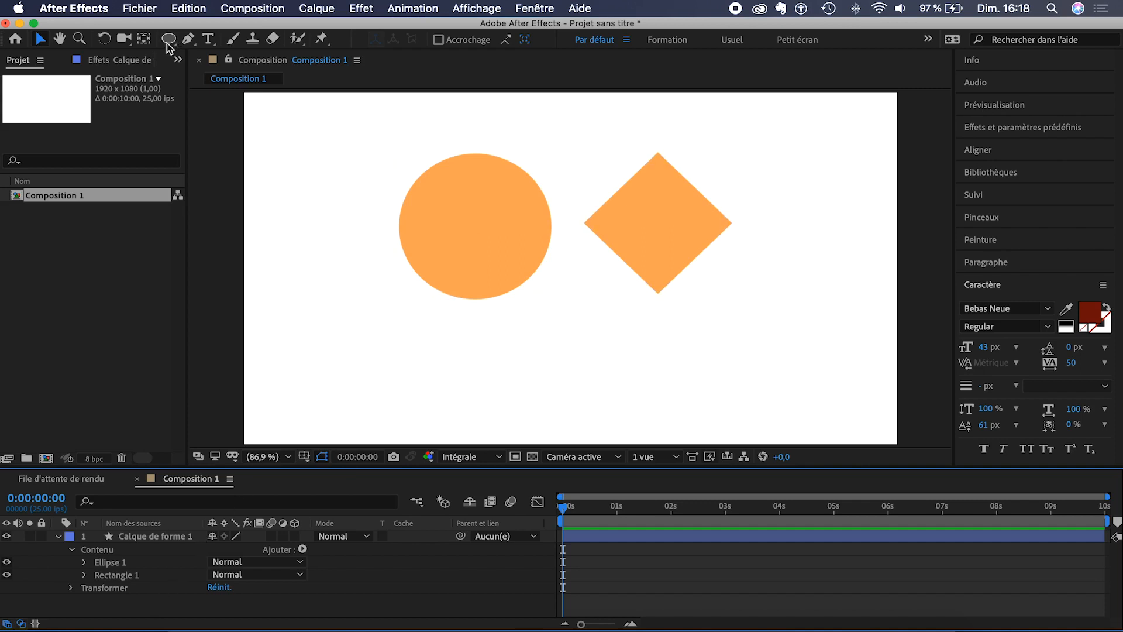
Draw a full-width rectangle across the lower part of the composition on a new, separate shape layer
click(150, 537)
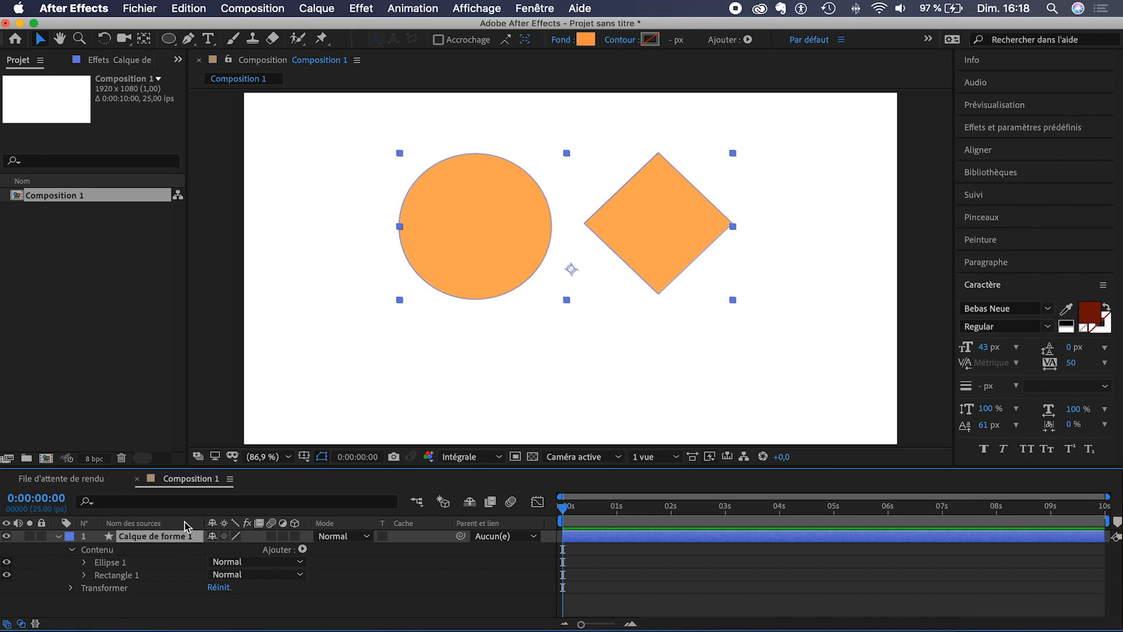
click(155, 605)
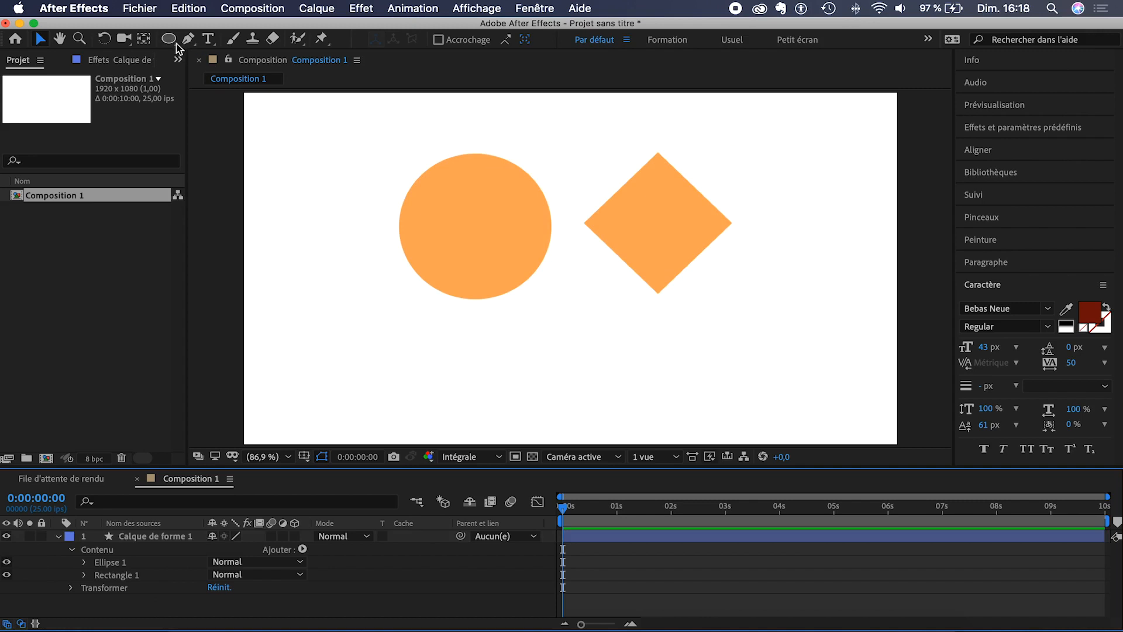
drag(169, 41, 234, 38)
drag(235, 295, 909, 453)
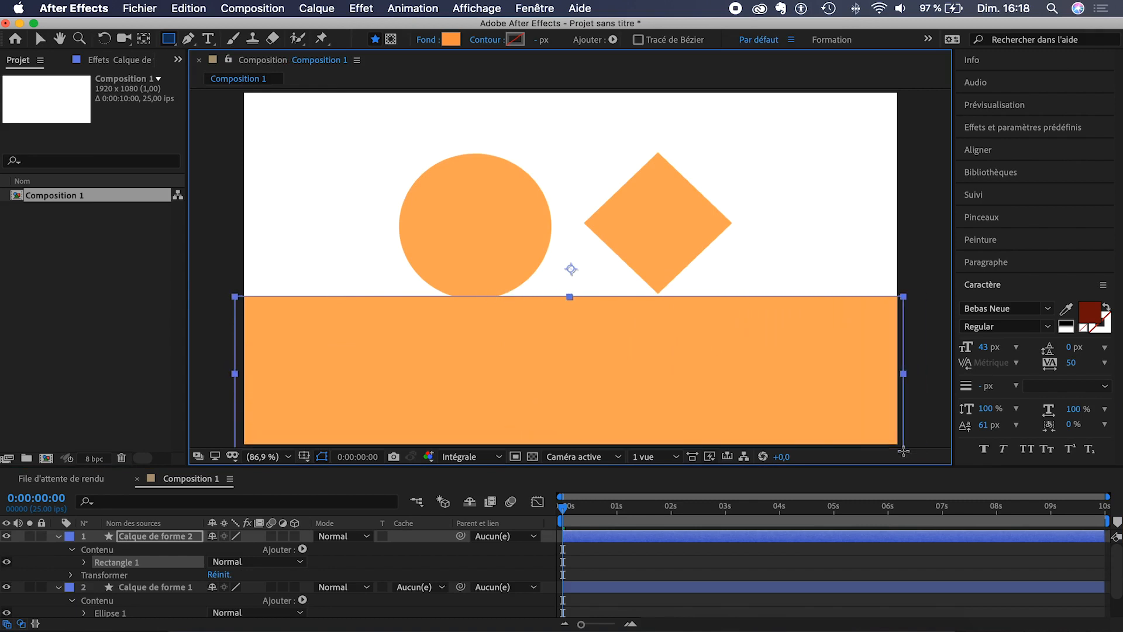
click(40, 39)
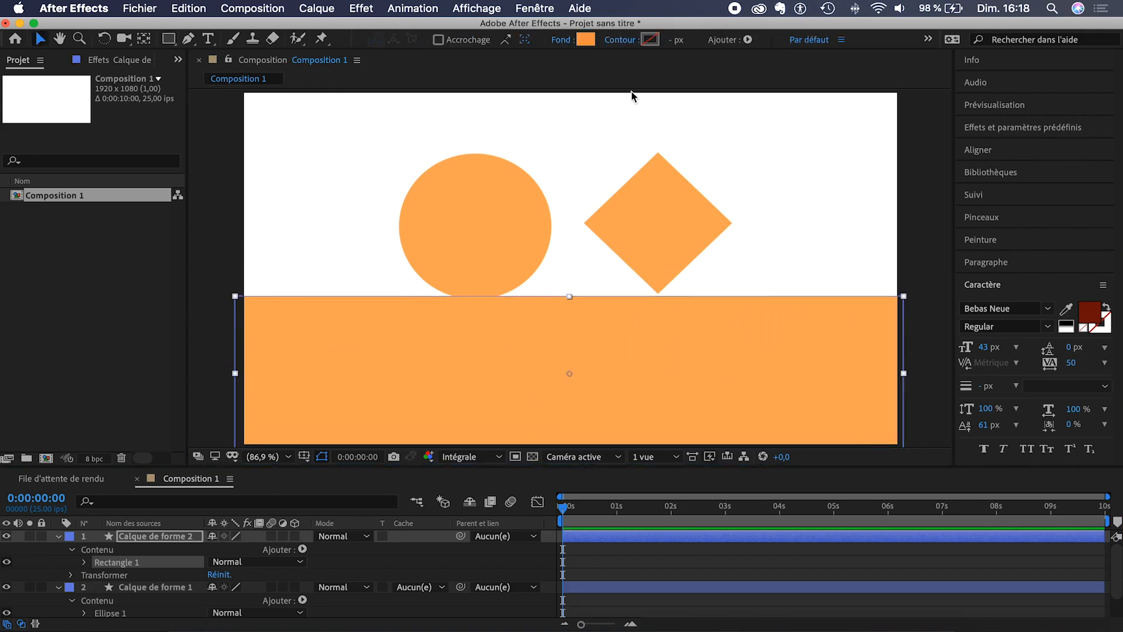
Fill the full-width rectangle with black 000000 and shift it down slightly so its upper edge meets the circle's base
click(585, 39)
drag(197, 285, 237, 316)
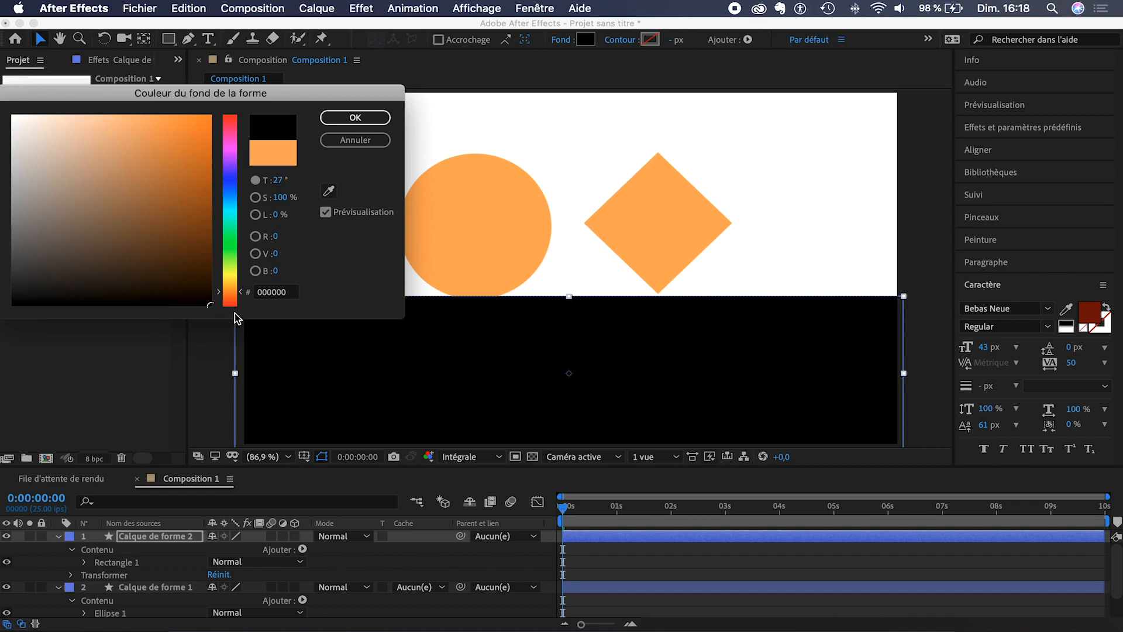
click(335, 122)
drag(451, 328, 455, 337)
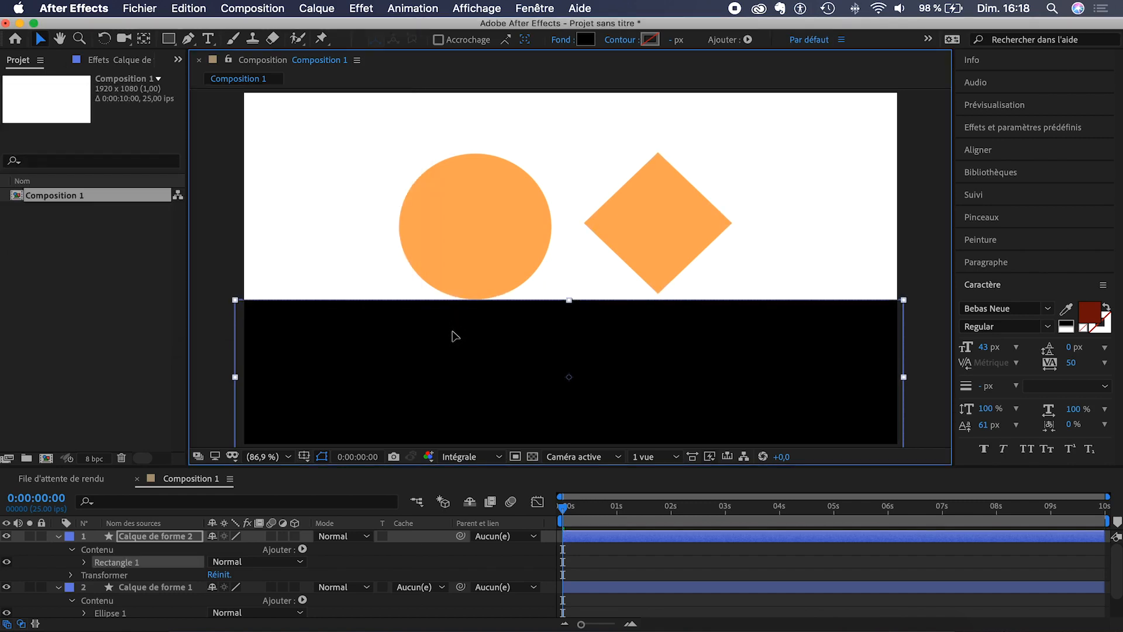
Move only the diamond down slightly so its lower corner touches the black rectangle's upper edge
click(658, 224)
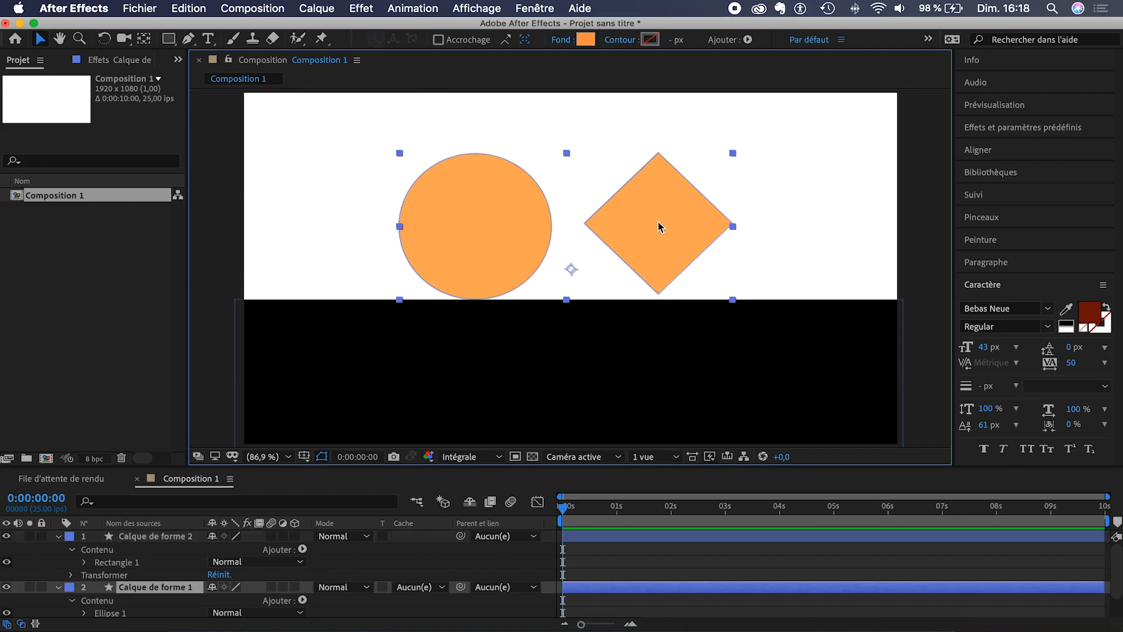
scroll(138, 570, down, 1)
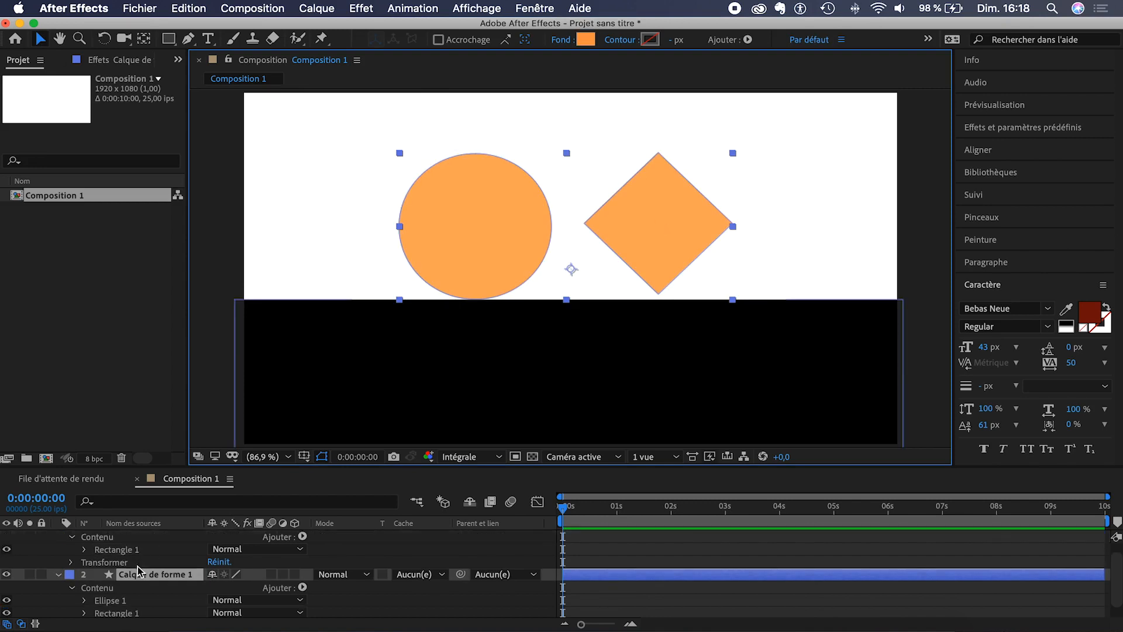
scroll(138, 570, down, 1)
click(118, 597)
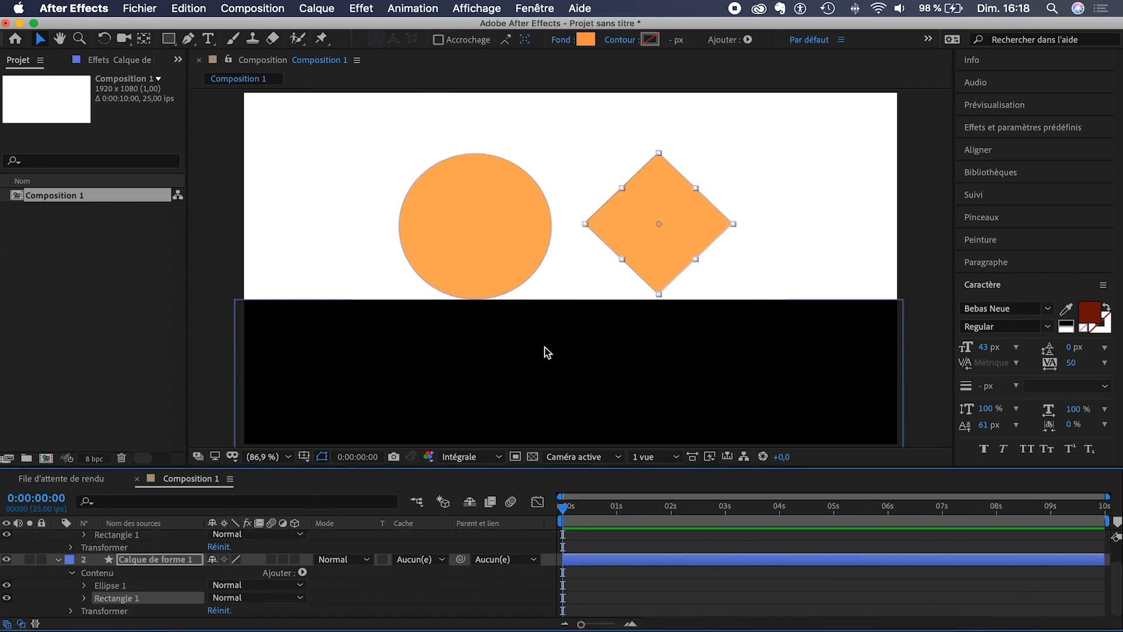
drag(669, 242, 669, 247)
click(647, 574)
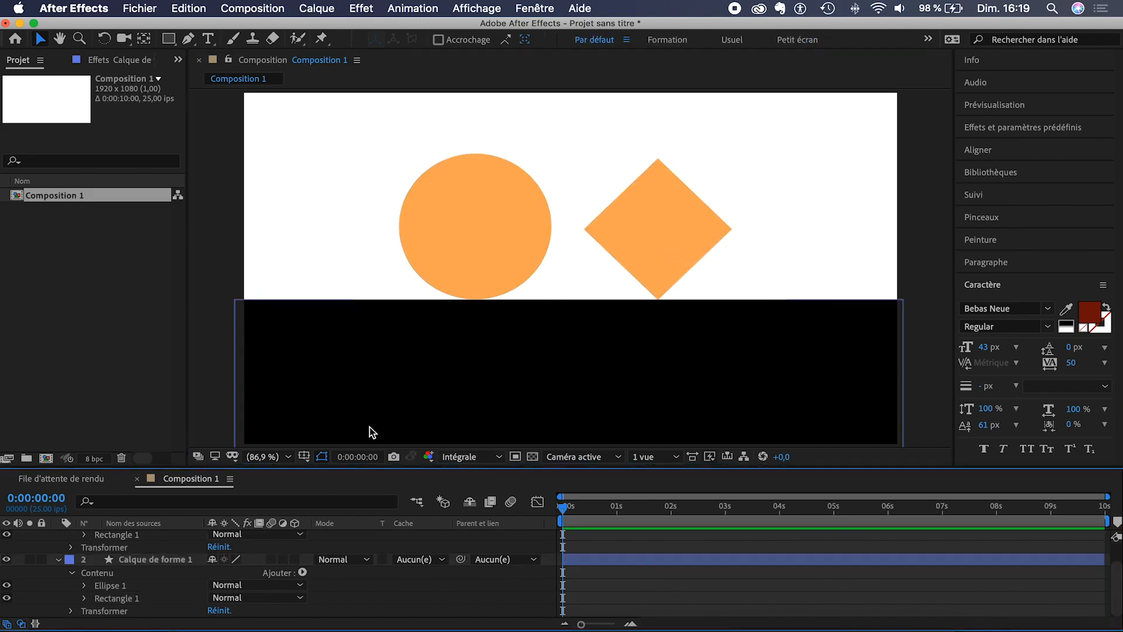
Expand the Ellipse 1 transform properties and set a Position keyframe for the circle at 0:00:00:00
click(469, 353)
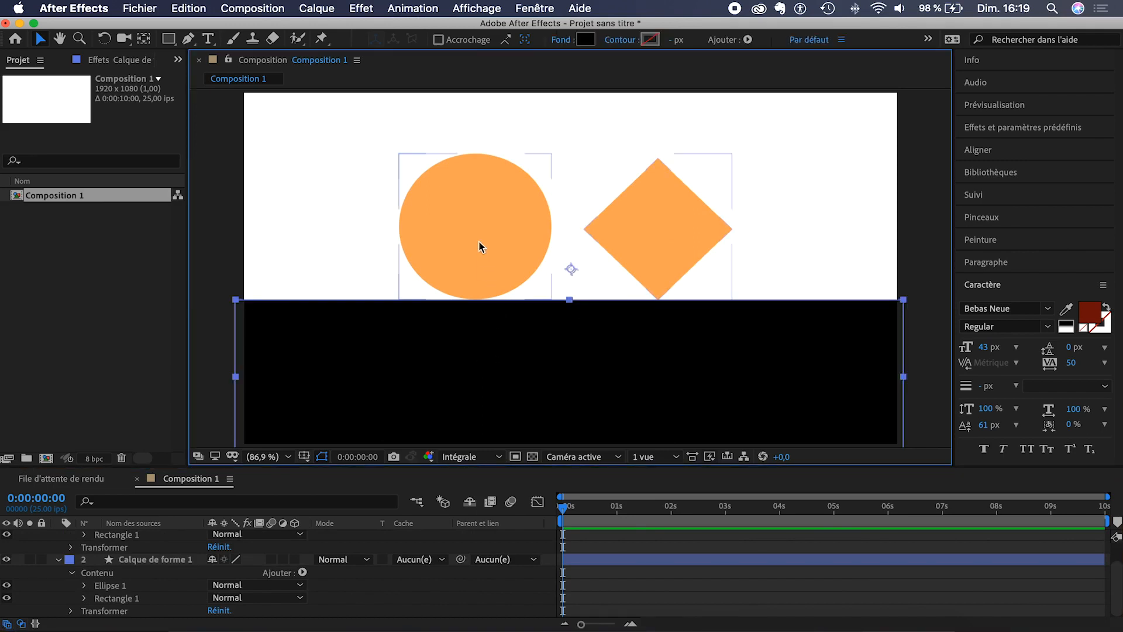
click(85, 586)
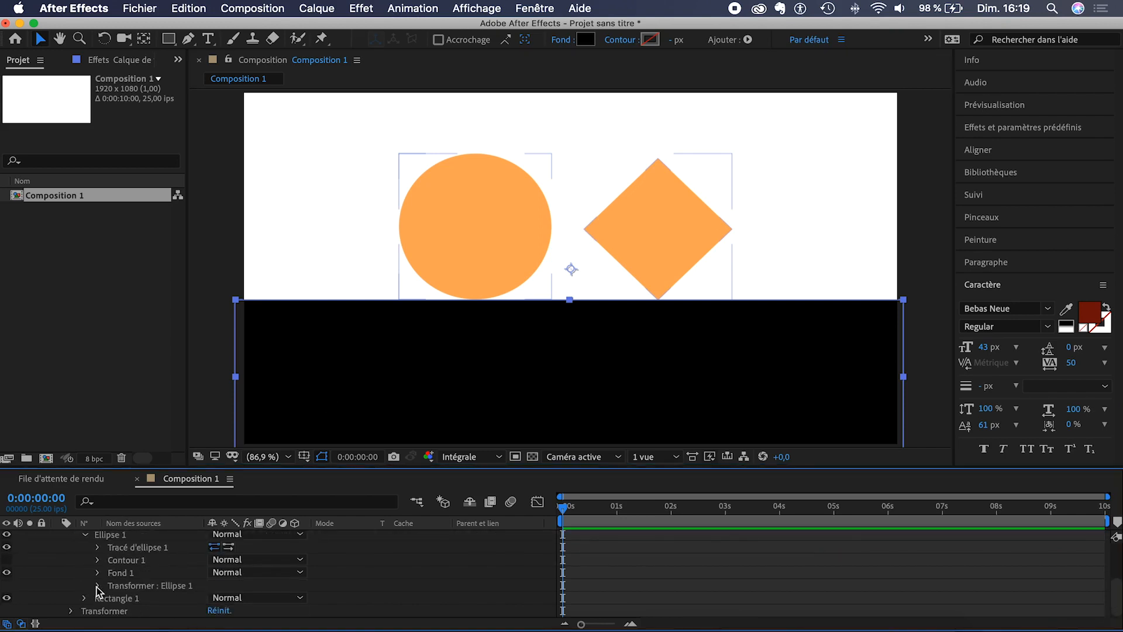
click(97, 585)
scroll(73, 594, down, 4)
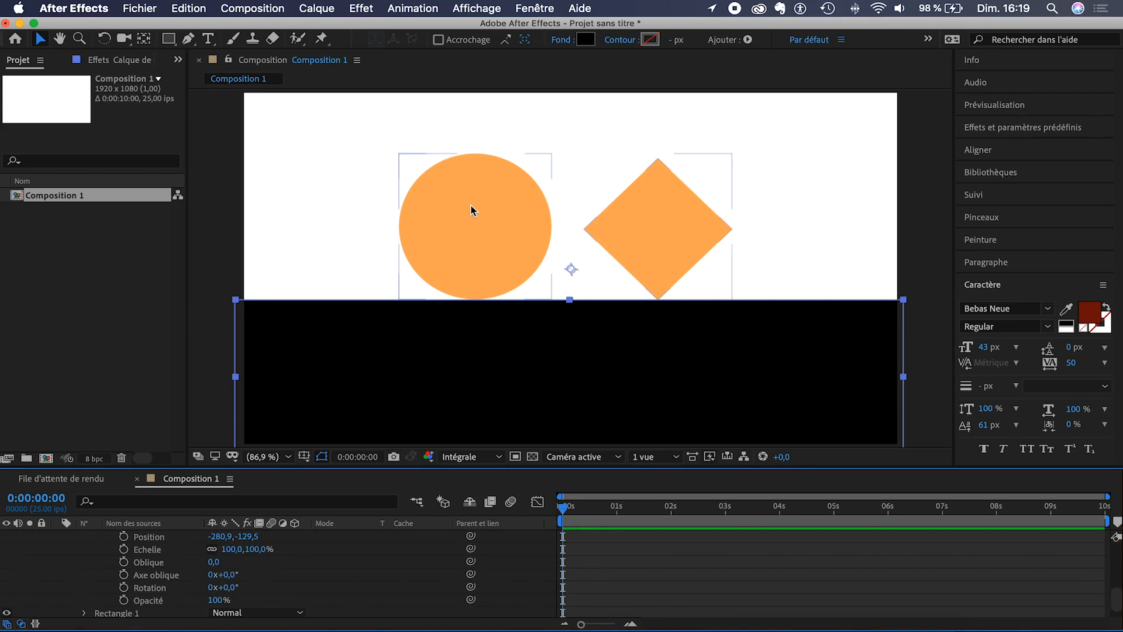
click(477, 227)
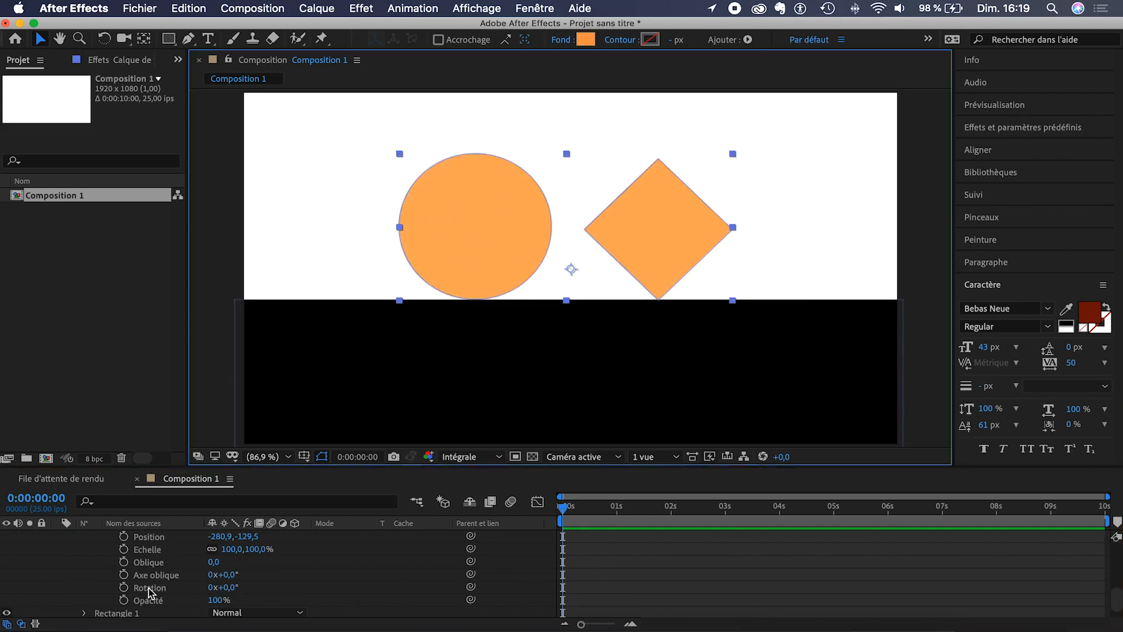
scroll(157, 576, up, 2)
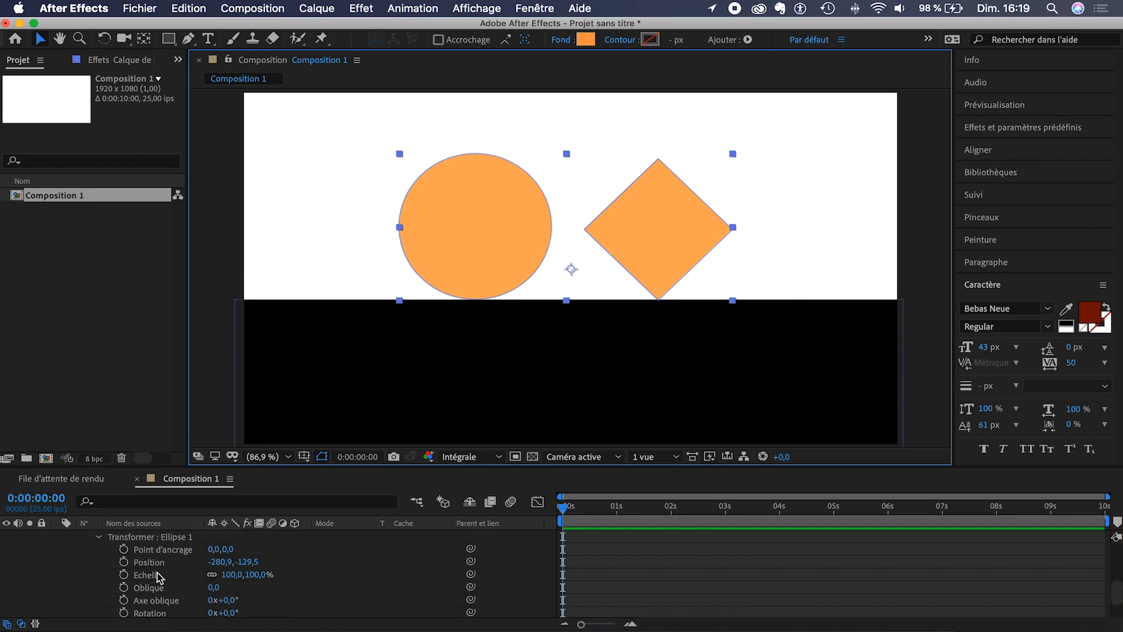
click(157, 563)
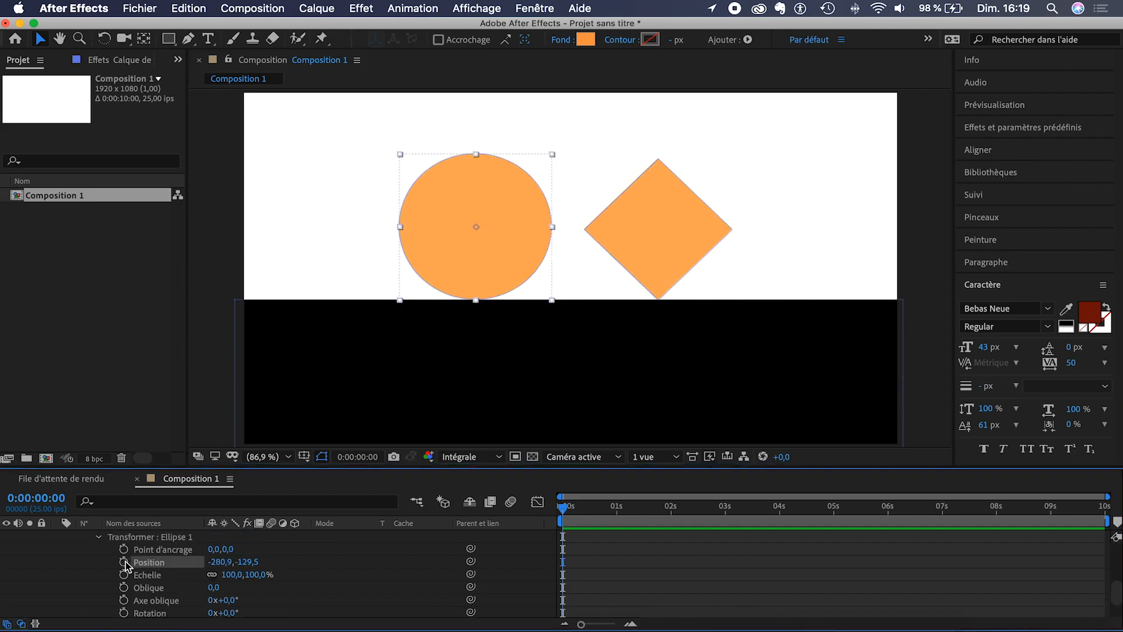
click(123, 562)
Shorten the composition's work area so that it ends at about 5 seconds
mouse_move(562, 513)
mouse_down()
mouse_move(921, 521)
mouse_move(742, 517)
mouse_up()
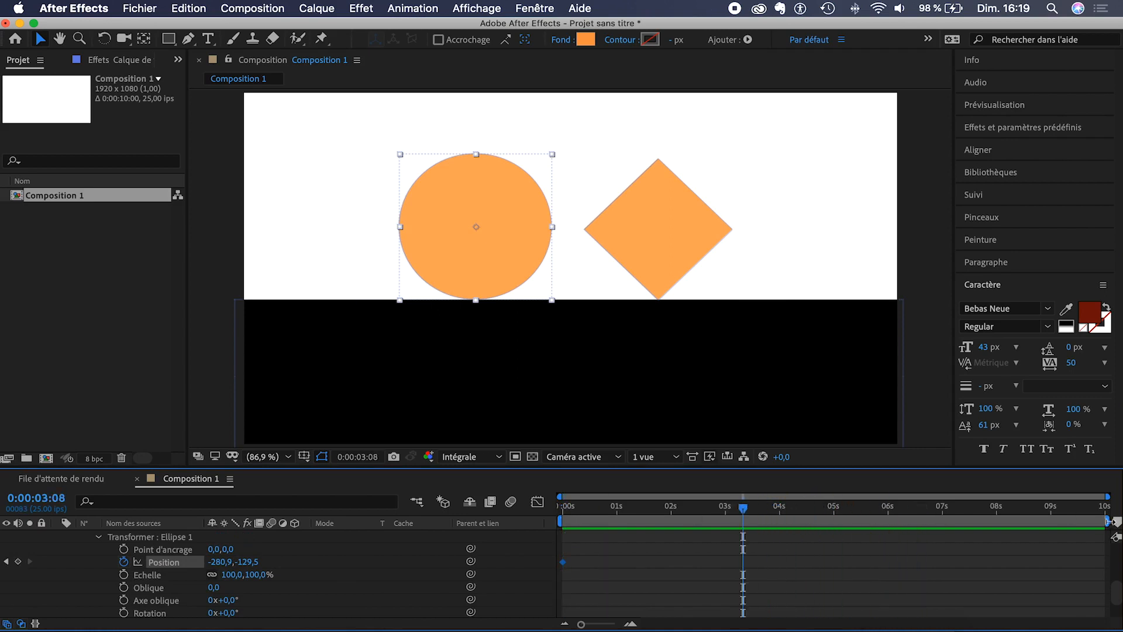
drag(1112, 521, 838, 522)
Keyframe the circle's Position at 0:00:03:00 to about -280.9, 325.4, straight down behind the black rectangle, and return to the start
click(689, 513)
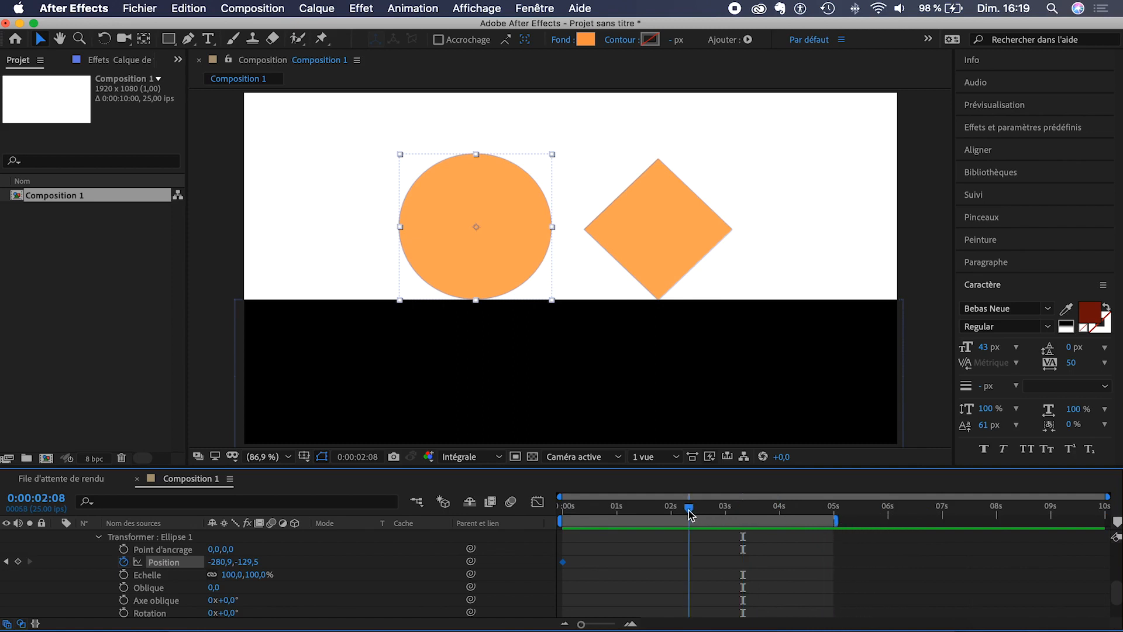
mouse_move(691, 513)
mouse_down()
mouse_move(722, 513)
mouse_move(698, 513)
mouse_up()
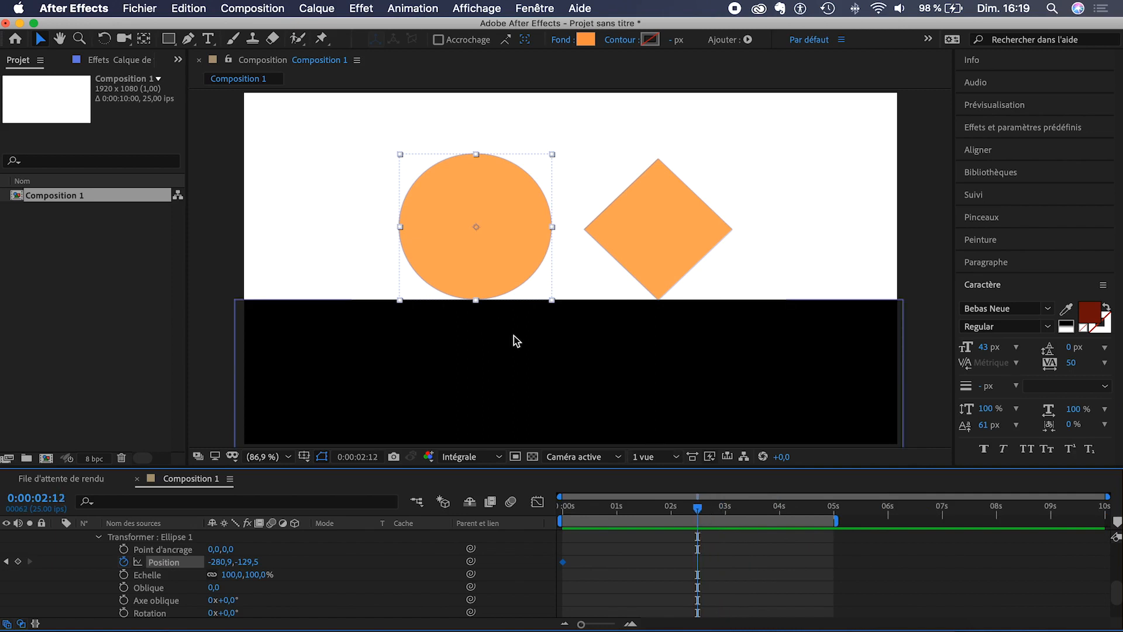
click(726, 513)
drag(495, 202, 490, 347)
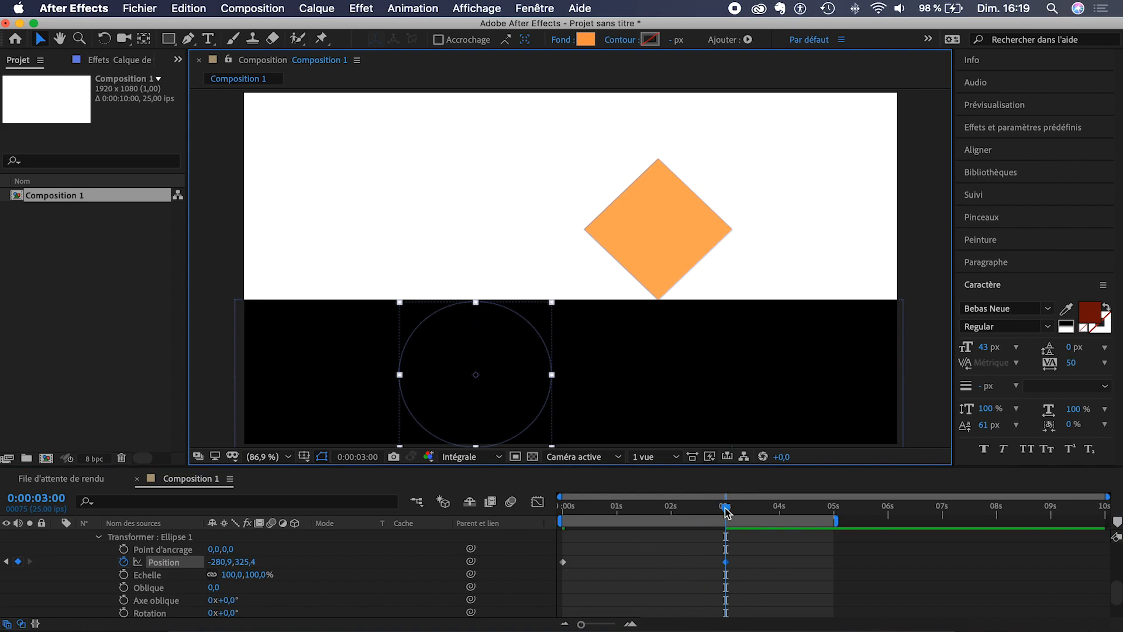
drag(725, 513, 538, 509)
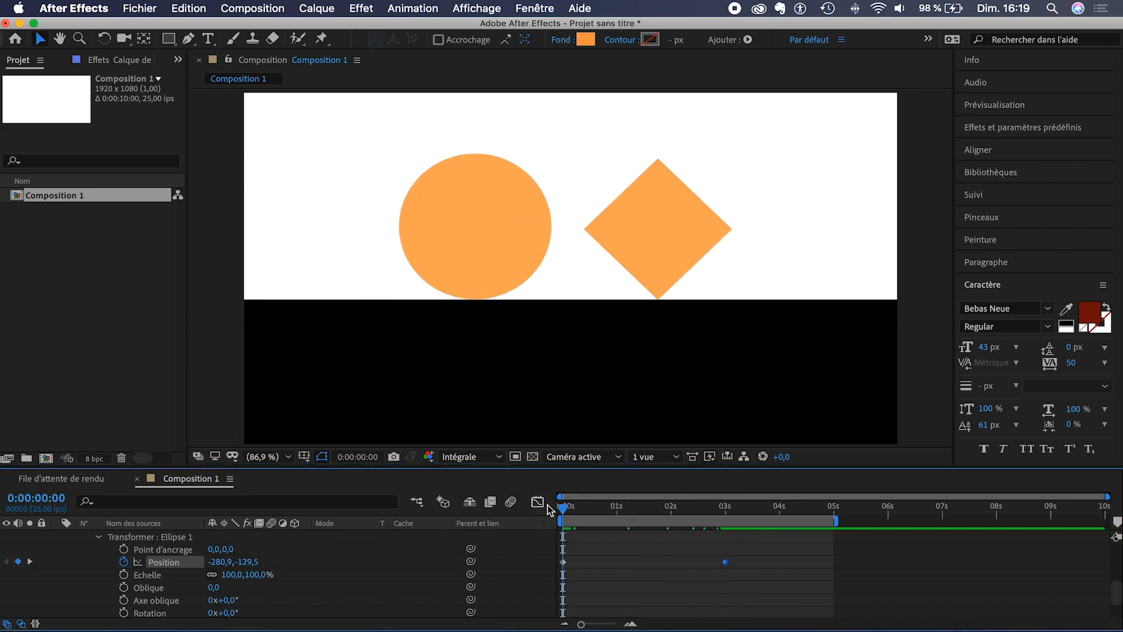
Expand the Rectangle 1 transform properties of the diamond and set a Position keyframe for it at 0:00:00:00
key(space)
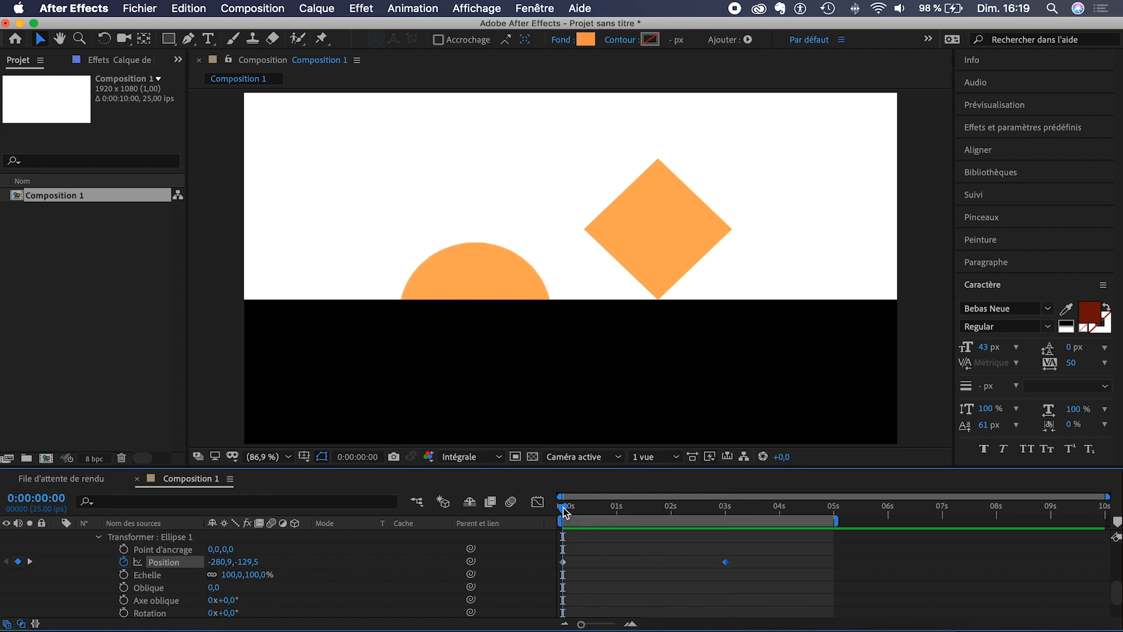
click(684, 222)
scroll(137, 592, down, 3)
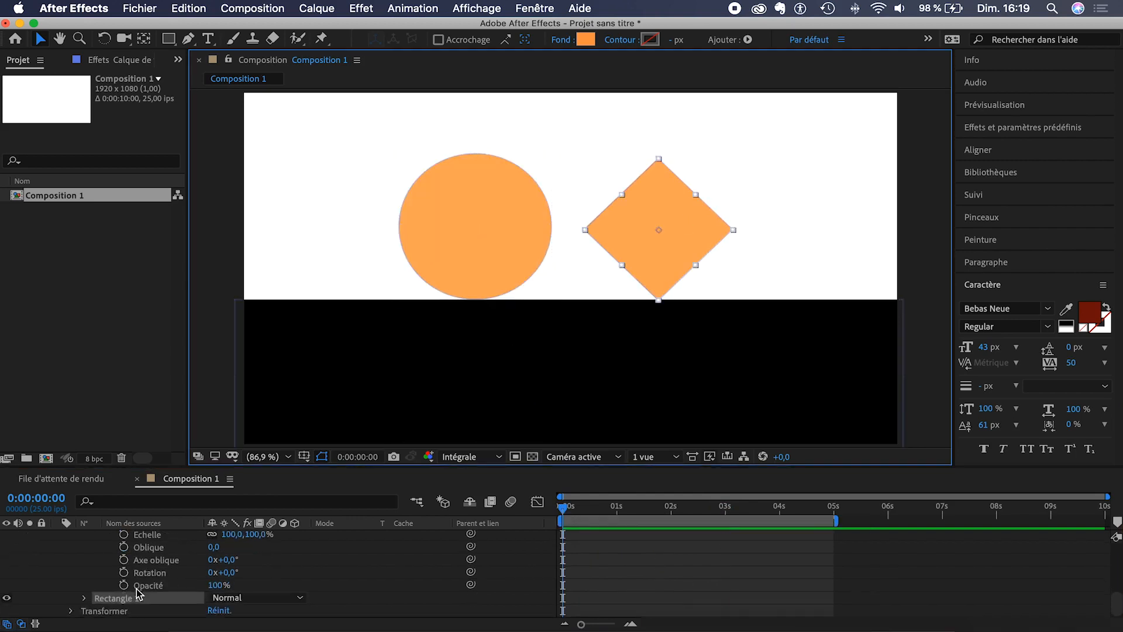
click(83, 598)
click(83, 597)
scroll(98, 596, down, 1)
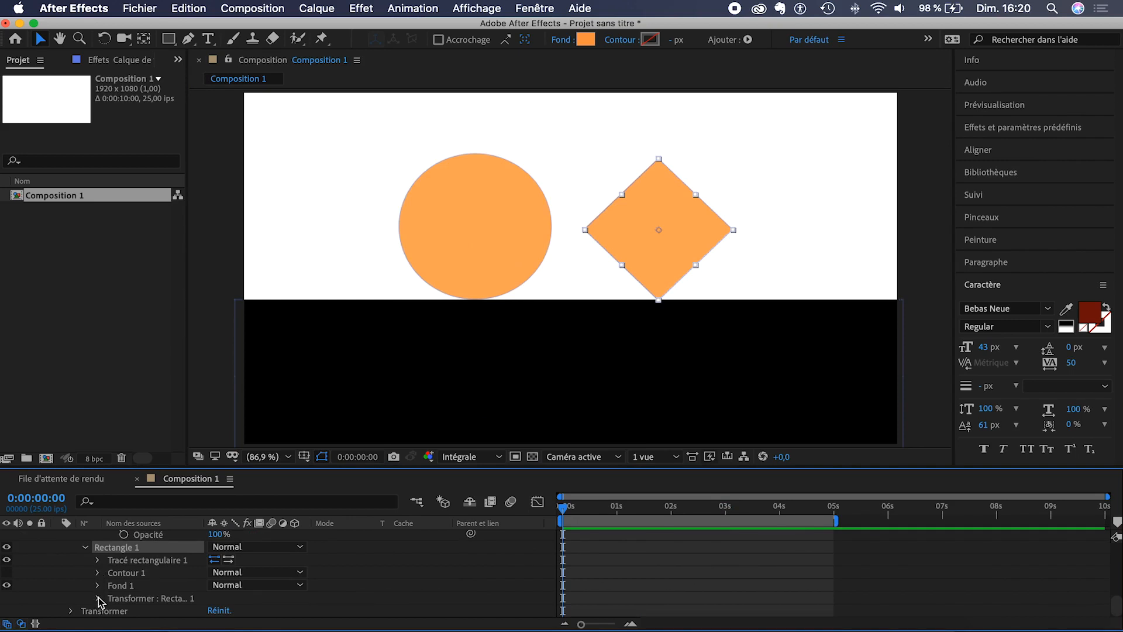
click(98, 597)
scroll(106, 597, down, 3)
scroll(122, 564, up, 1)
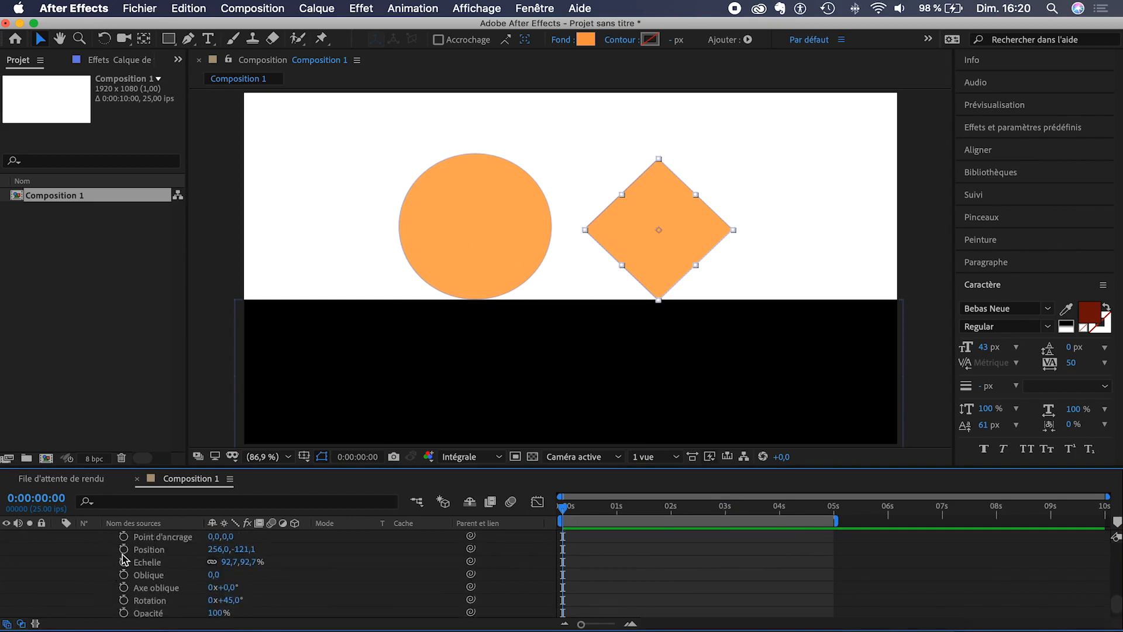
click(124, 550)
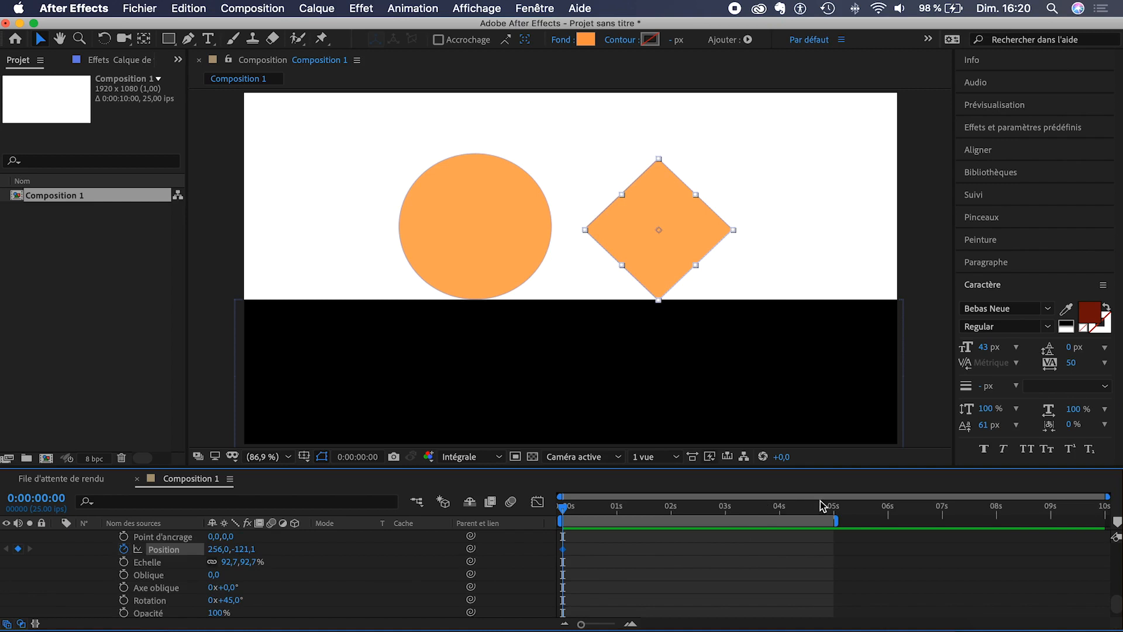
Keyframe the diamond's Position at 0:00:03:00 to about 256.0, 317.3, straight down behind the black rectangle, and return to the start
click(725, 506)
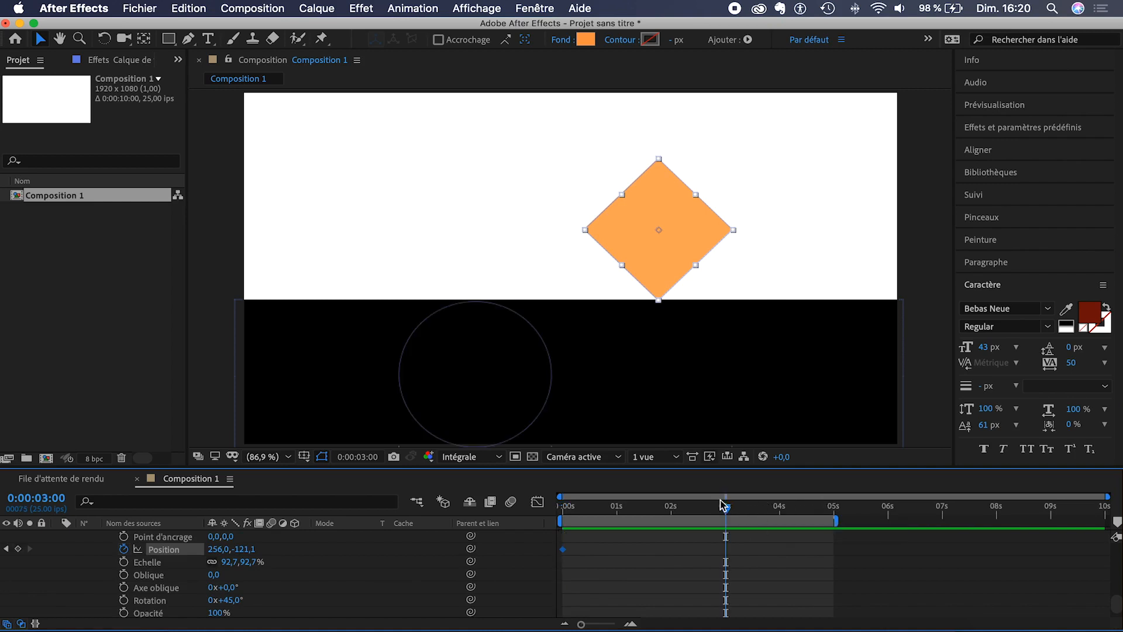
drag(672, 242, 680, 389)
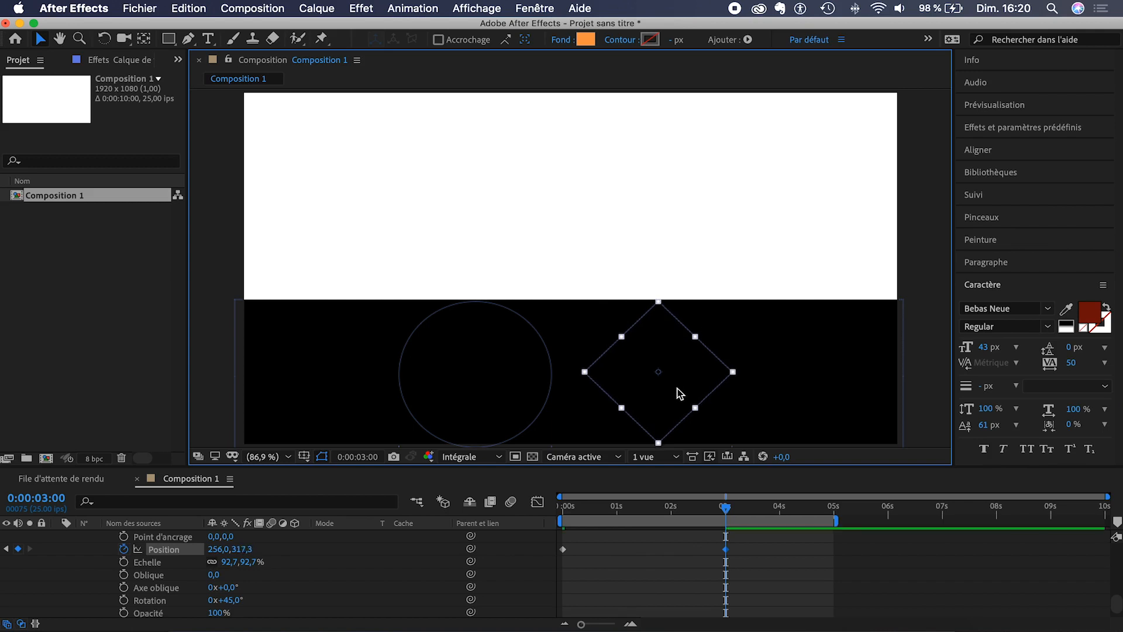
drag(637, 374, 638, 376)
drag(724, 508, 518, 511)
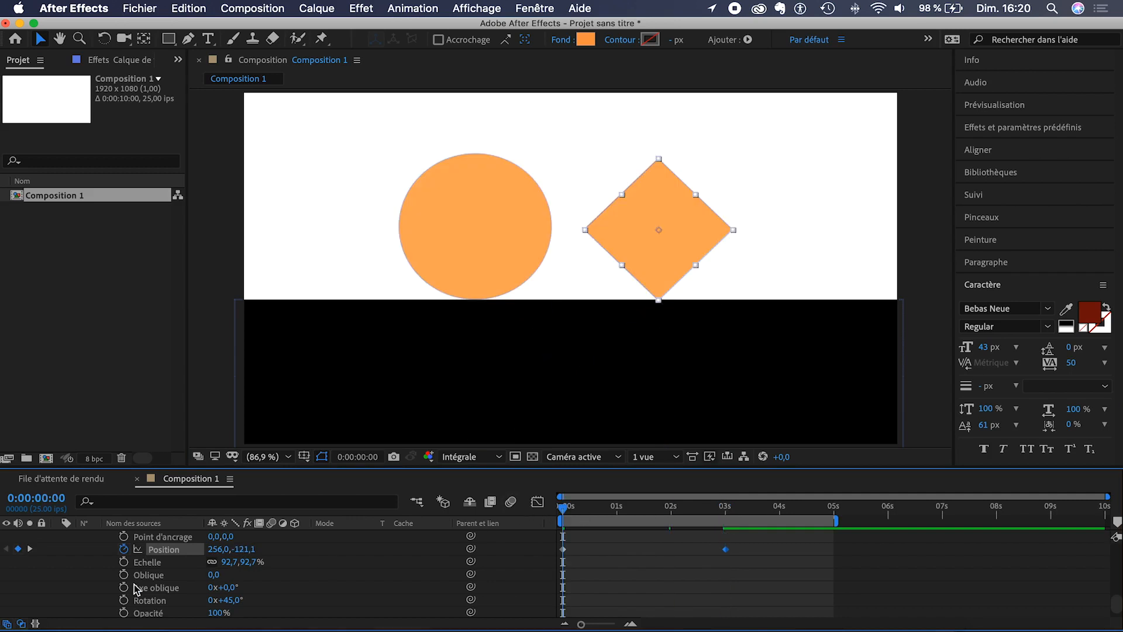
Set a Rotation keyframe for the diamond at 0:00:00:00 and rotate it to about 22.9° at 0:00:03:00
click(124, 600)
click(725, 506)
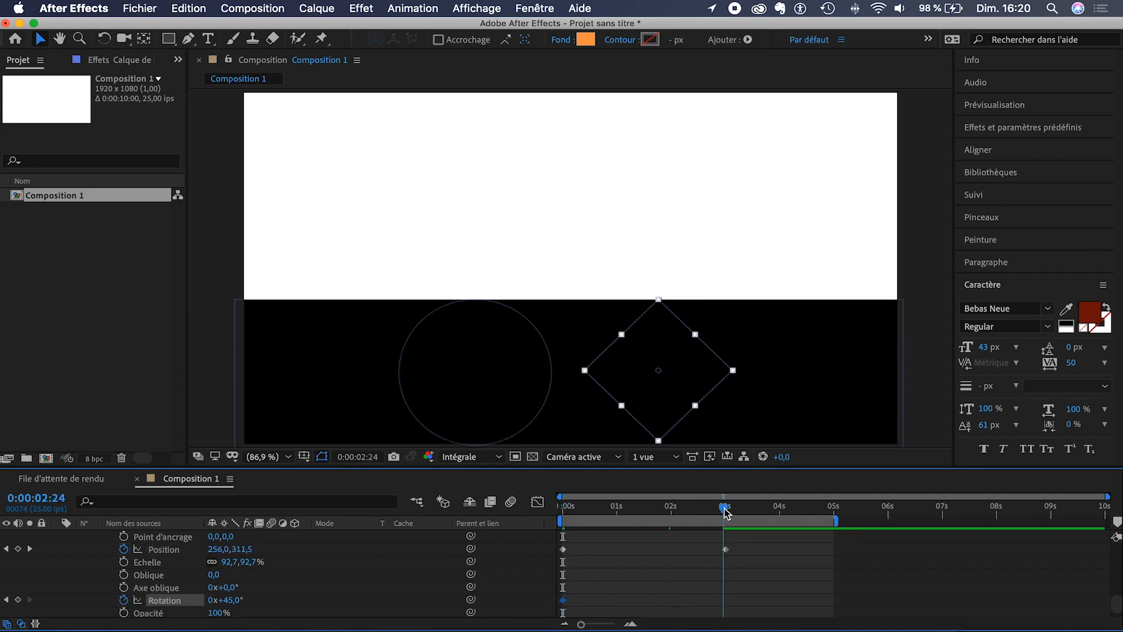
drag(743, 372, 741, 346)
mouse_move(725, 506)
mouse_down()
mouse_move(576, 508)
mouse_move(725, 509)
mouse_up()
drag(723, 514, 722, 513)
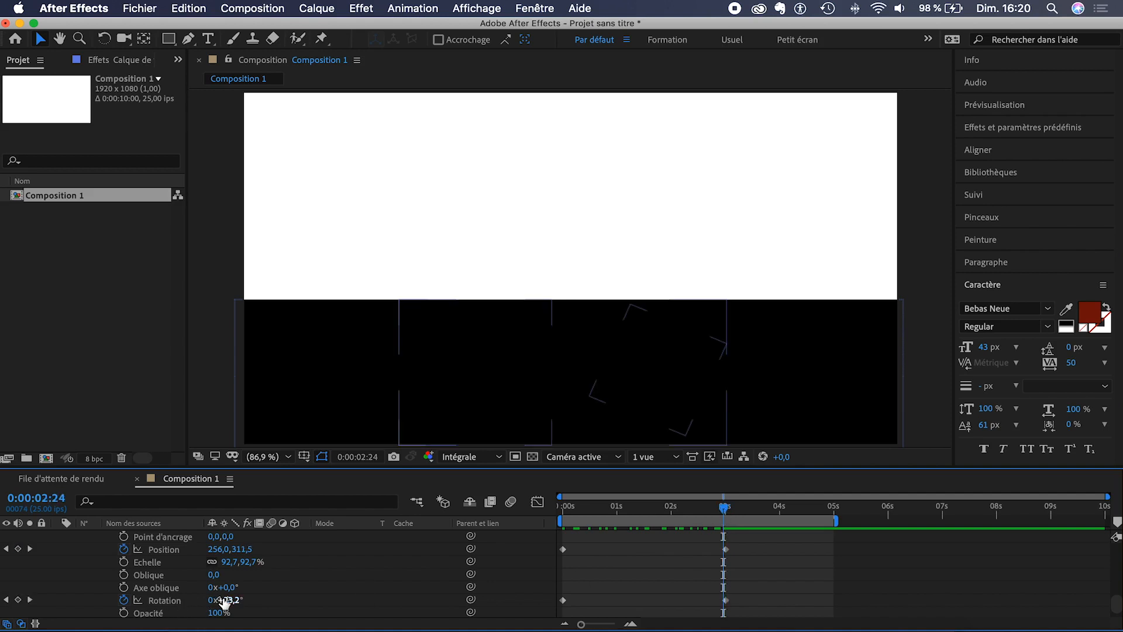
Set the diamond's Rotation to about 8.2° at 0:00:02:24 and check the motion around 0:00:01:22
drag(224, 602, 218, 599)
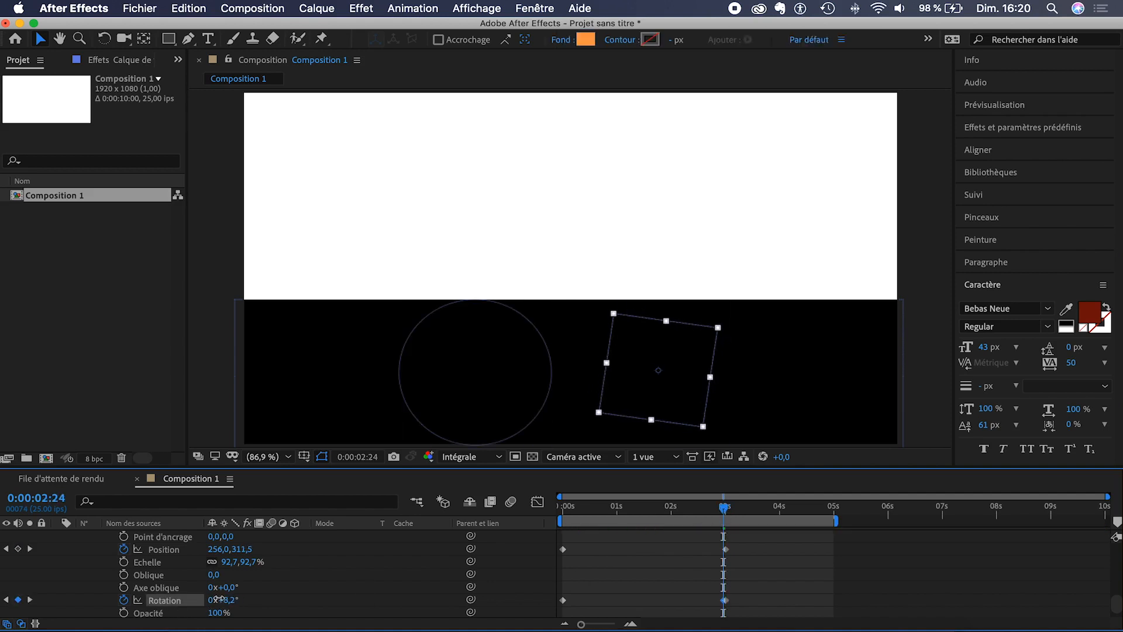
click(652, 602)
drag(727, 513, 665, 518)
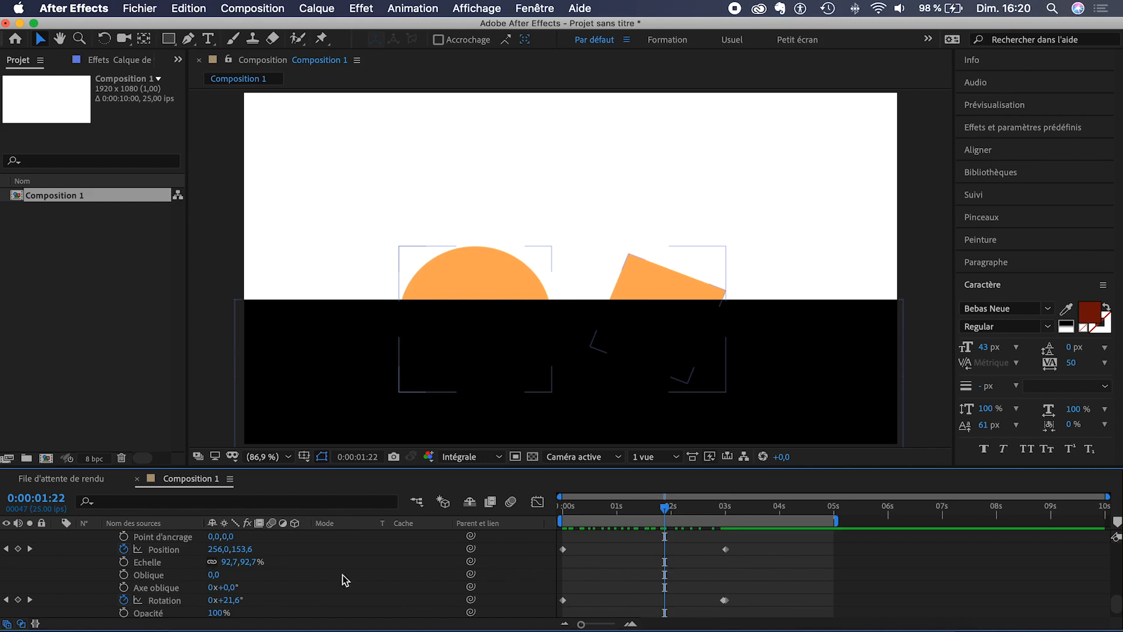
Show only the keyframed properties of the circle and diamond layer, Calque de forme 1
scroll(193, 573, down, 5)
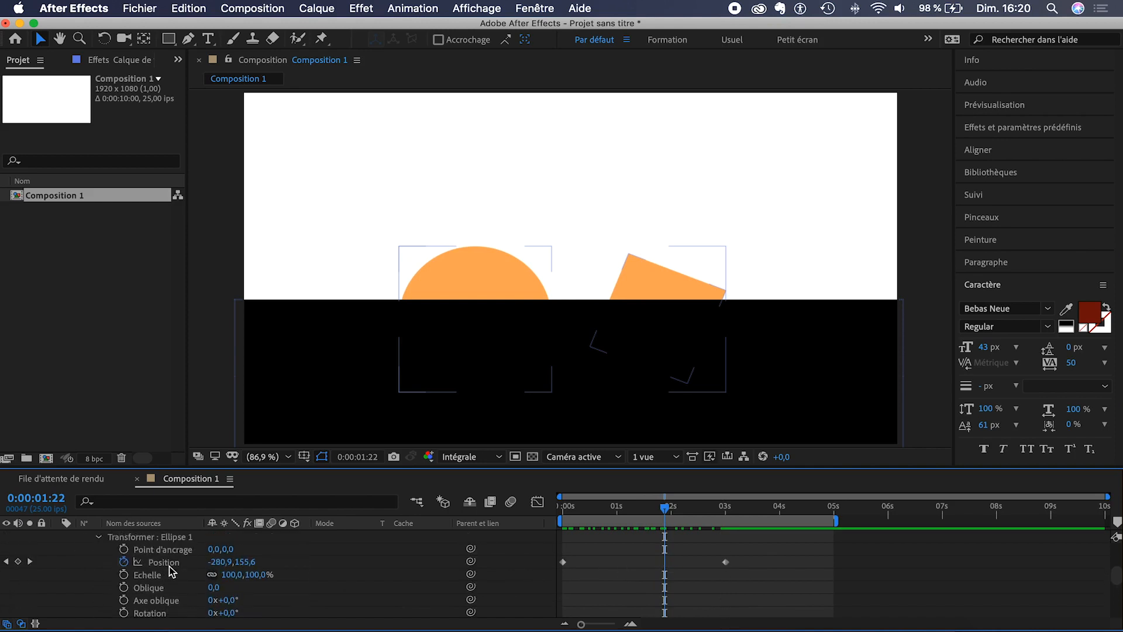
scroll(171, 571, up, 5)
click(150, 575)
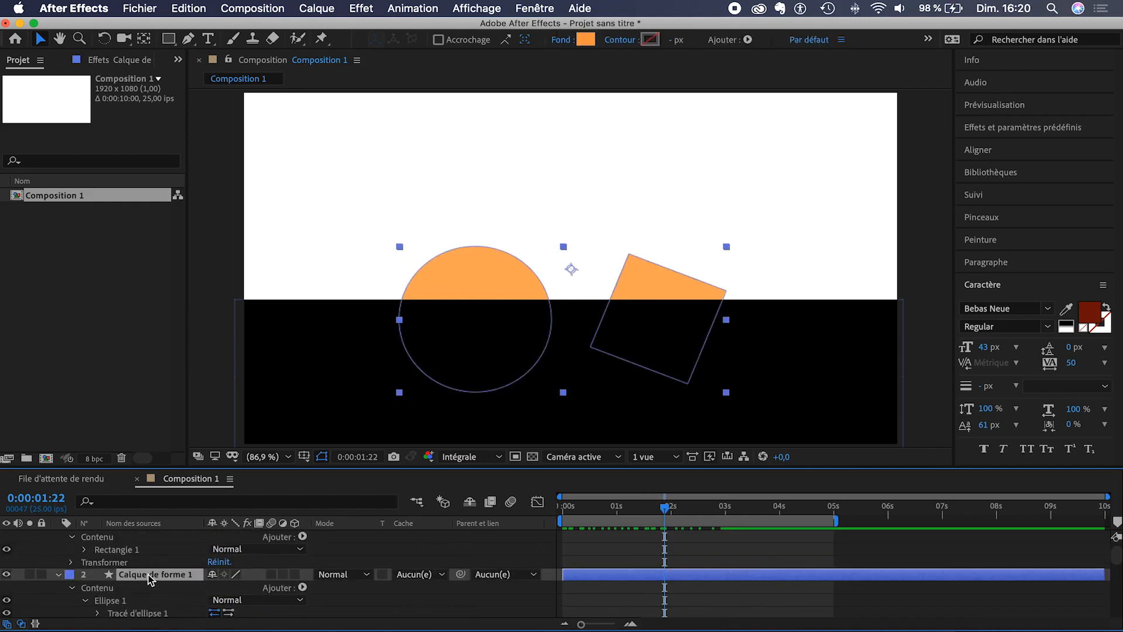
key(u)
scroll(693, 566, down, 1)
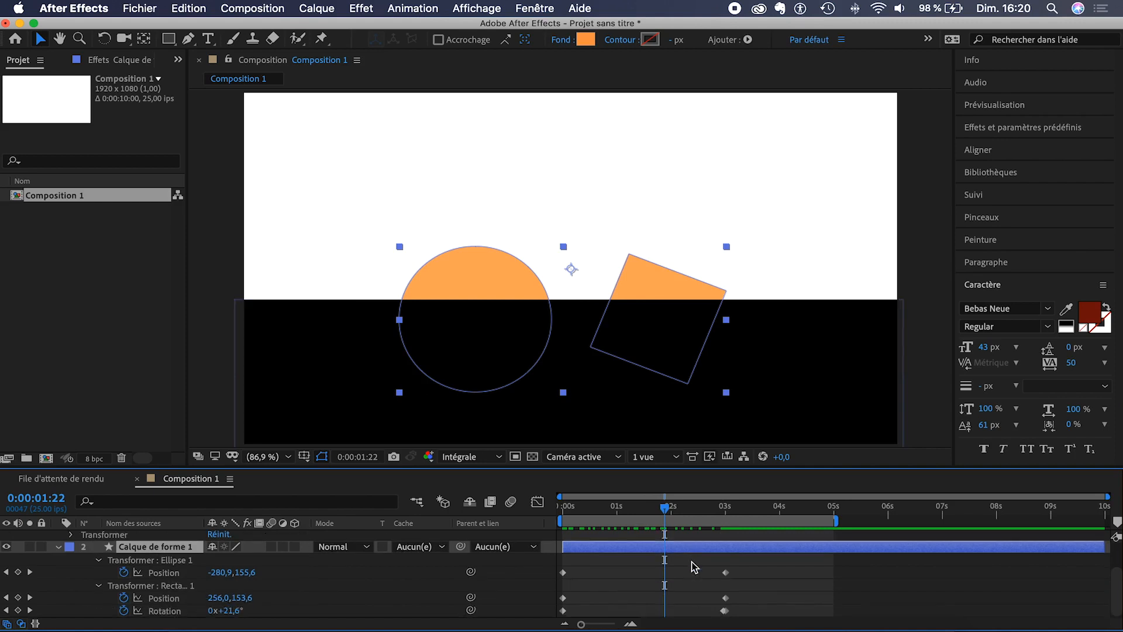
Delete the diamond's extra Rotation keyframe at 0:00:02:24, keeping the one at 0:00:03:00 aligned with the Position keyframes
drag(701, 514, 726, 513)
click(723, 611)
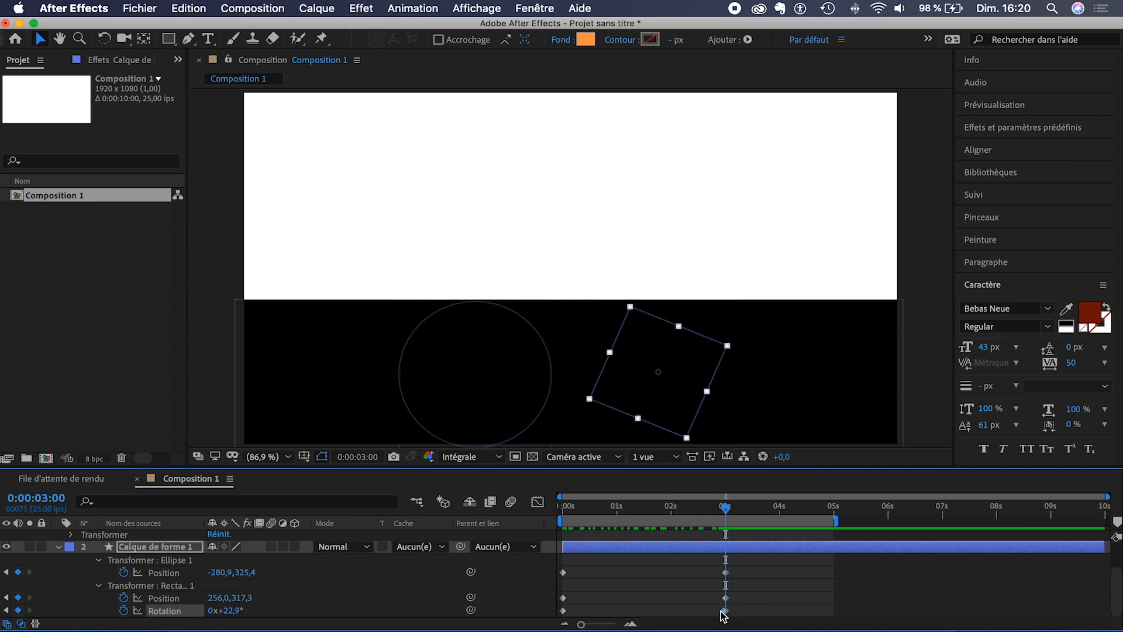
click(724, 613)
scroll(716, 588, up, 1)
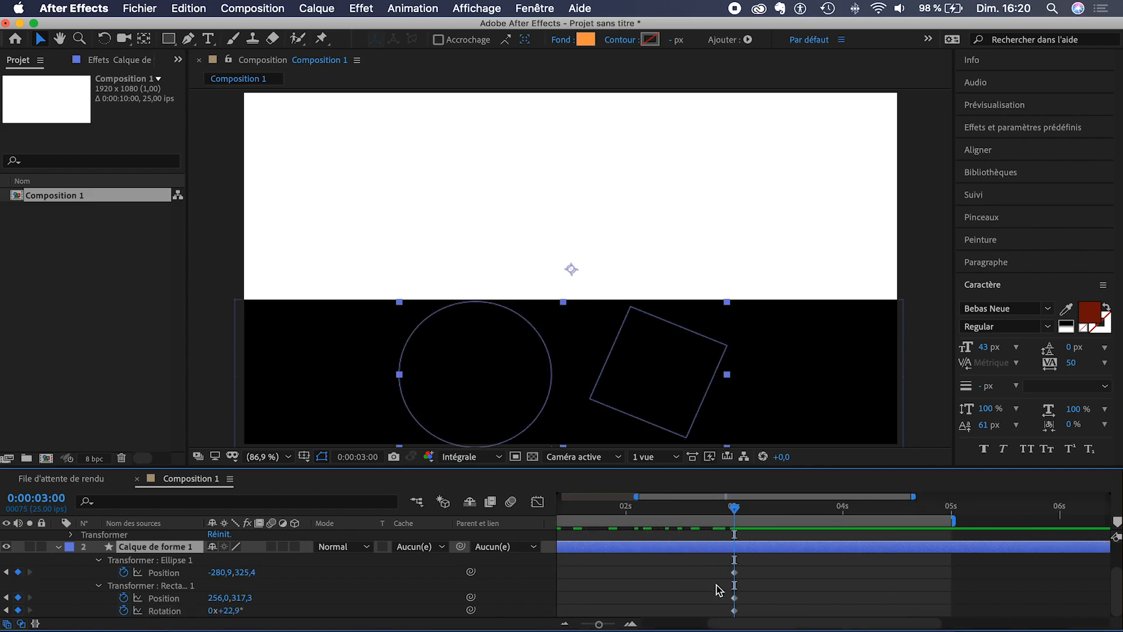
scroll(721, 587, left, 3)
drag(904, 508, 889, 528)
drag(893, 573, 766, 601)
Preview the circle and diamond sliding down from the start of the composition
drag(577, 507, 529, 508)
key(space)
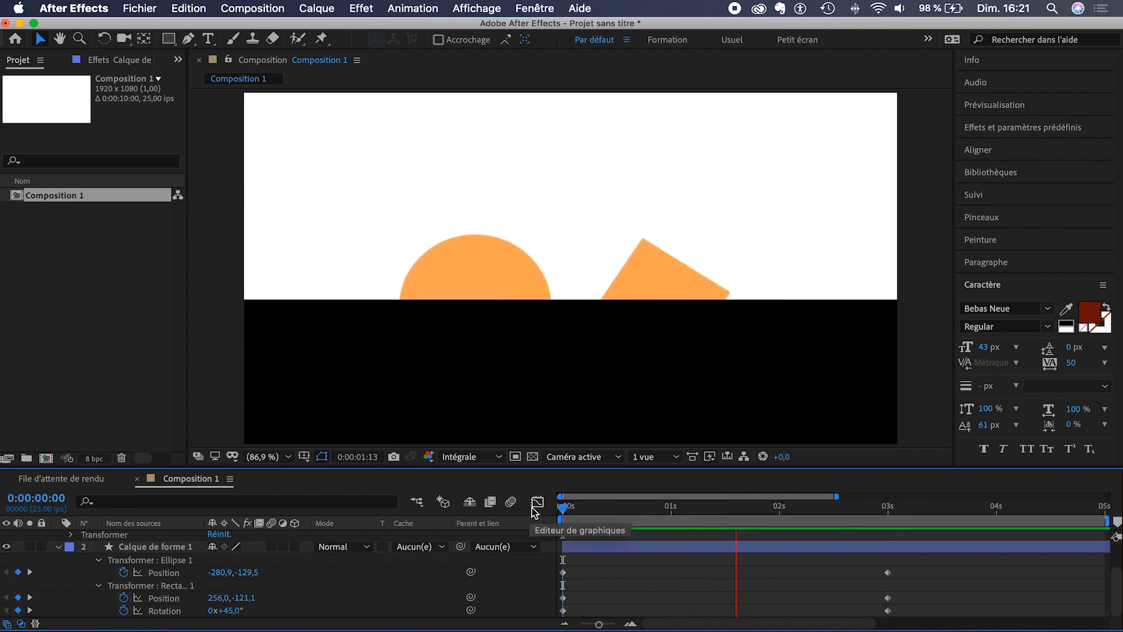
click(562, 507)
key(space)
key(space)
Select all Position and Rotation keyframes of both shapes and apply Easy Ease to them in the Graph Editor
drag(908, 567, 556, 627)
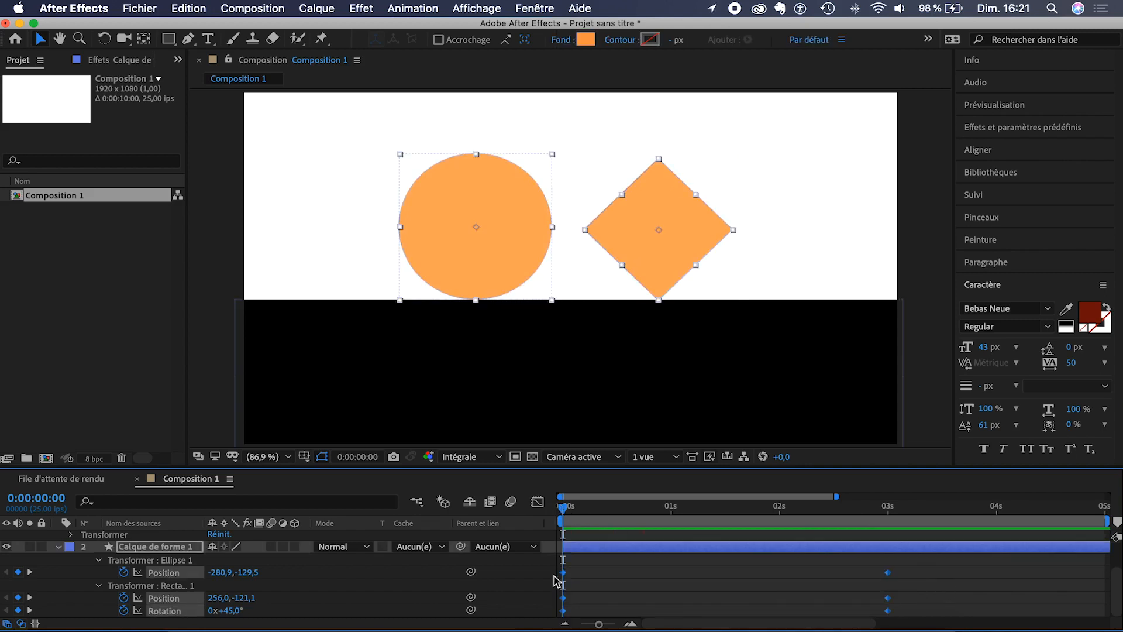
click(537, 502)
drag(903, 531, 536, 586)
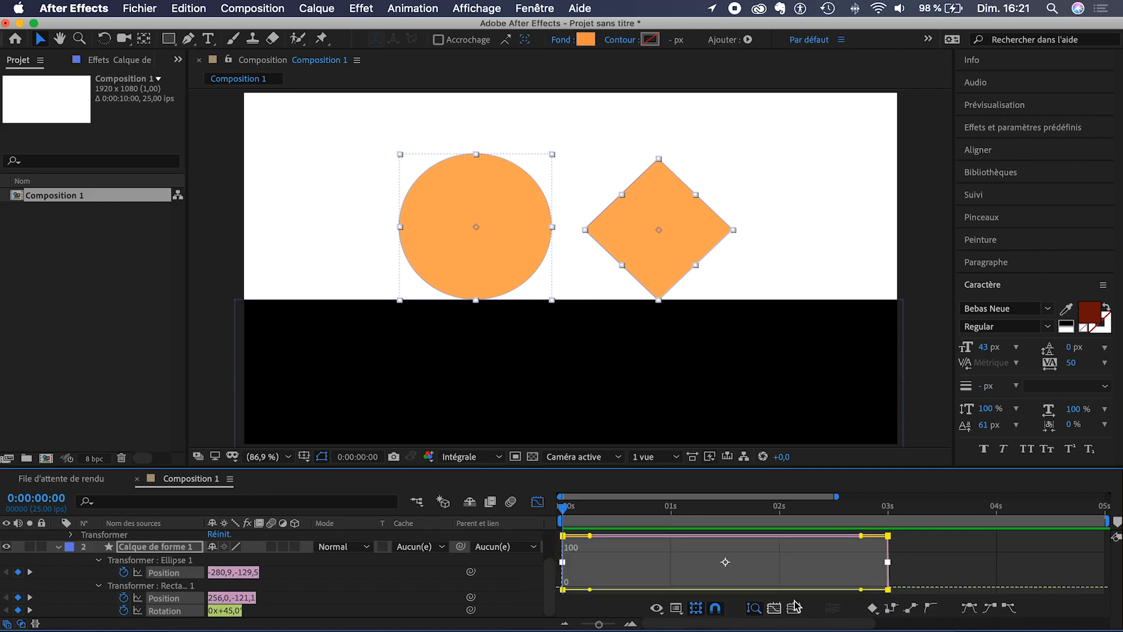
click(971, 609)
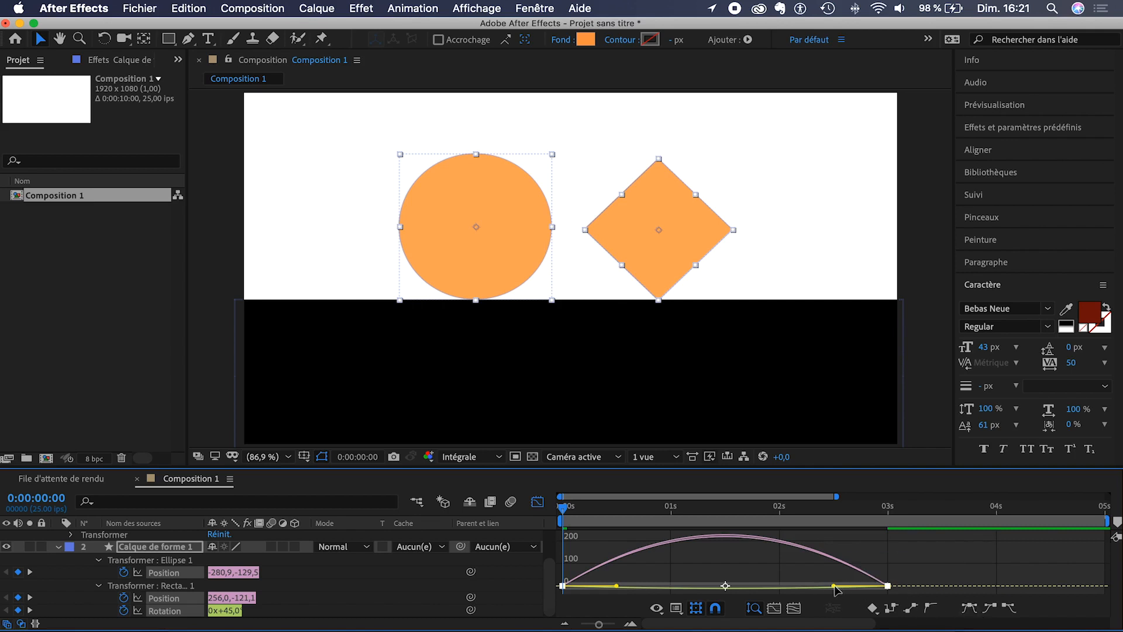
Lengthen the ease handles at both ends of the speed graph for a sharper mid-move peak, and preview the motion
drag(833, 587, 787, 585)
drag(617, 584, 665, 585)
key(space)
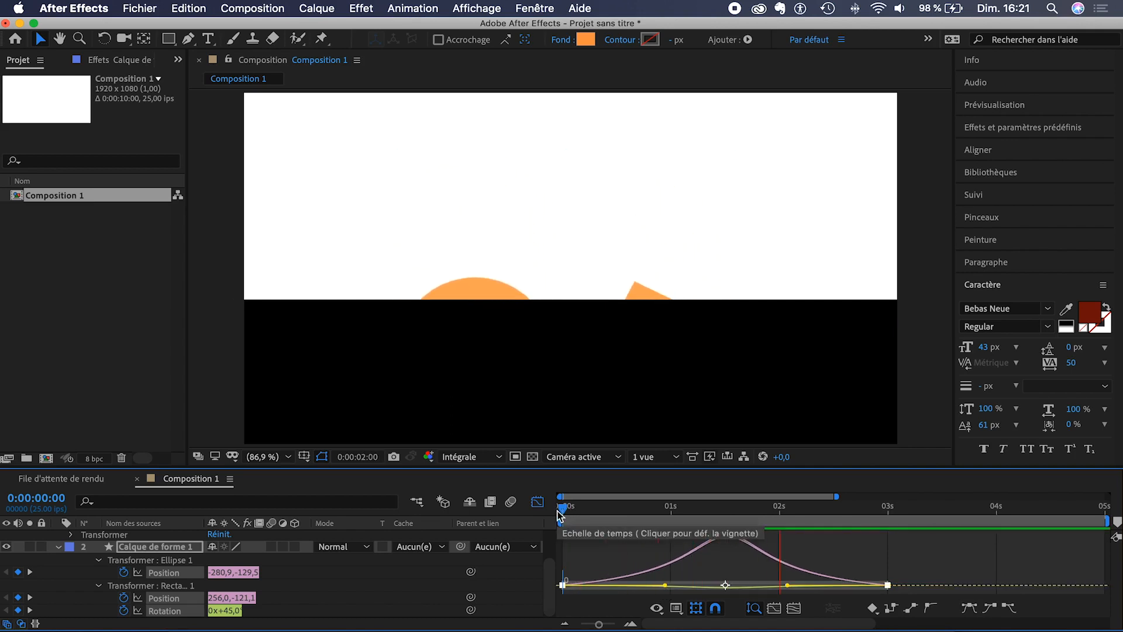
key(space)
key(space)
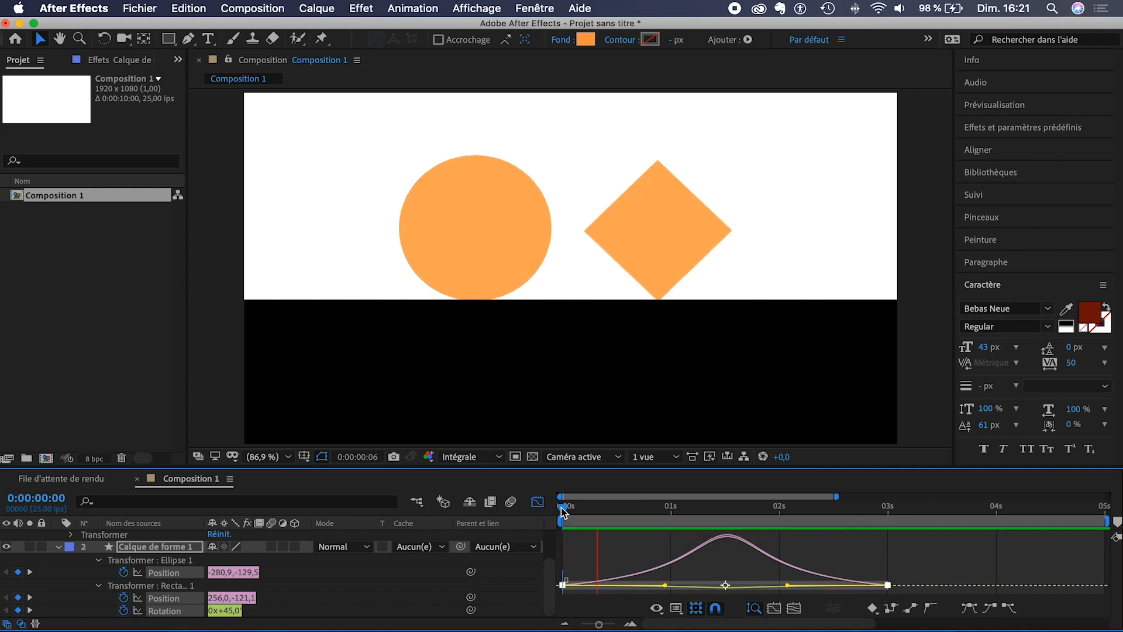
key(space)
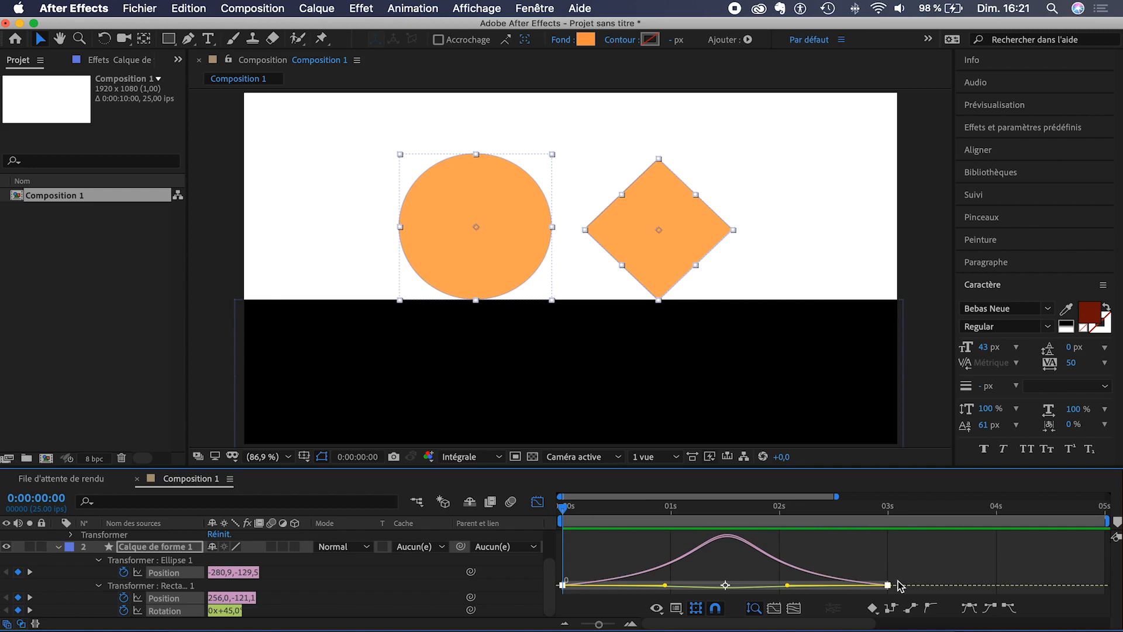
Move the end keyframes of both shapes to about 3.6 seconds, preview the slower motion and leave the Graph Editor
drag(887, 584, 952, 584)
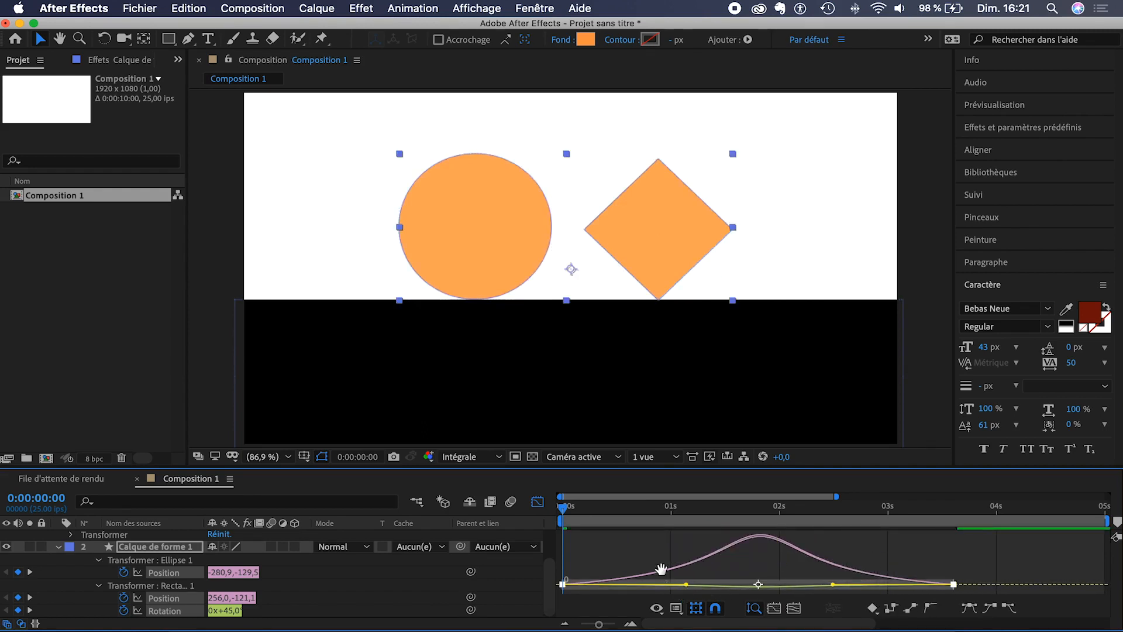
key(space)
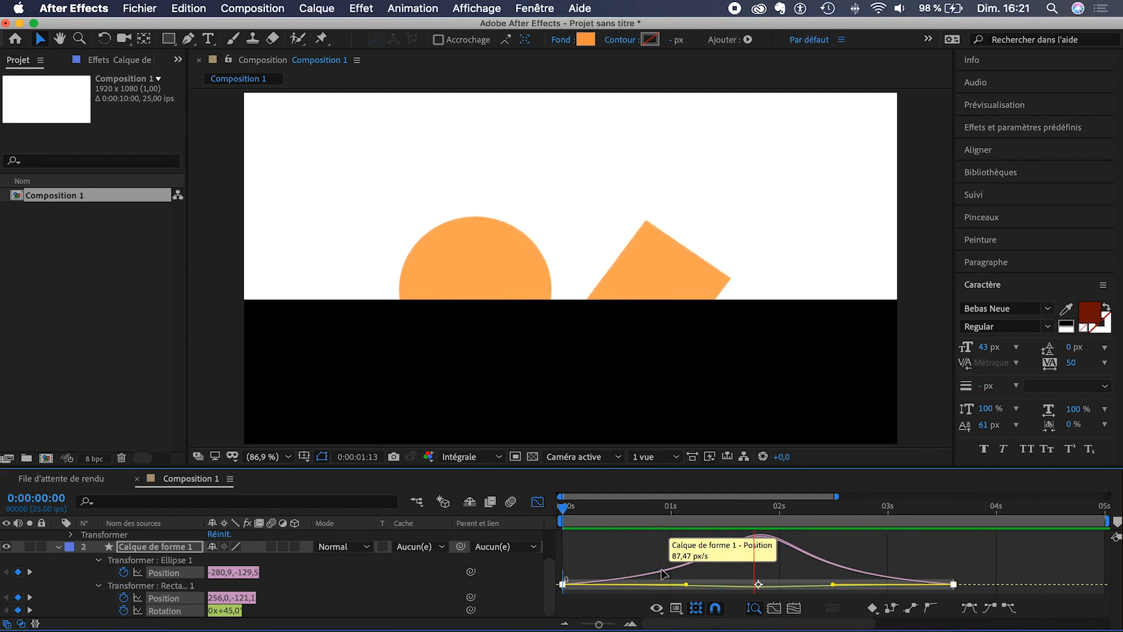
click(563, 512)
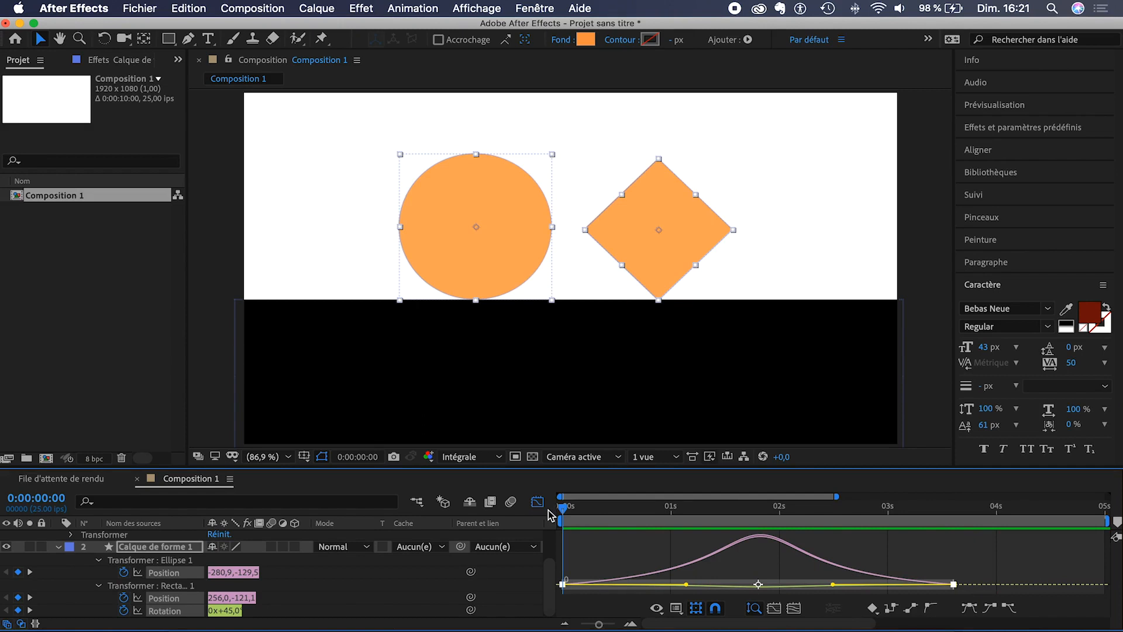
click(537, 502)
click(607, 575)
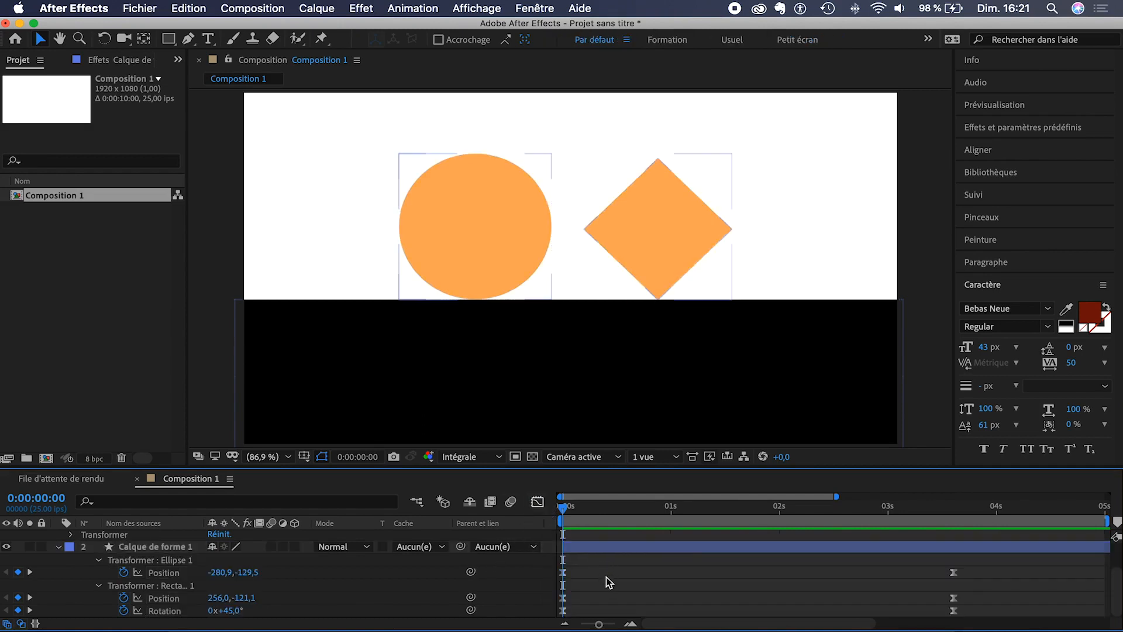
Apply the Appliquer un cache effect to the circle and diamond layer, Calque de forme 1
scroll(608, 577, up, 3)
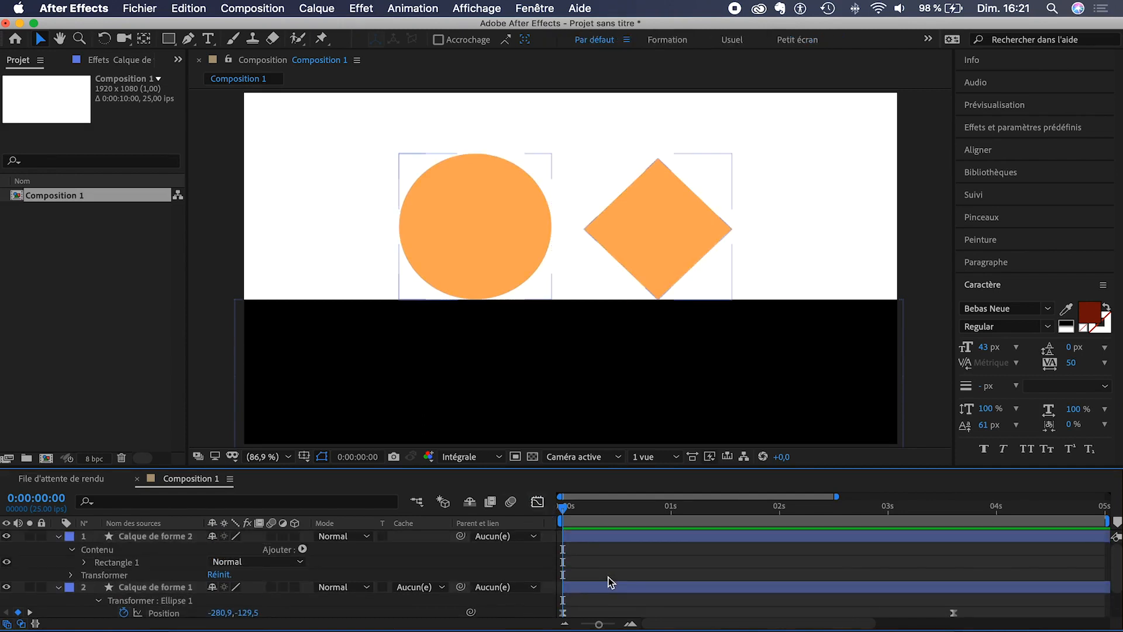
click(144, 587)
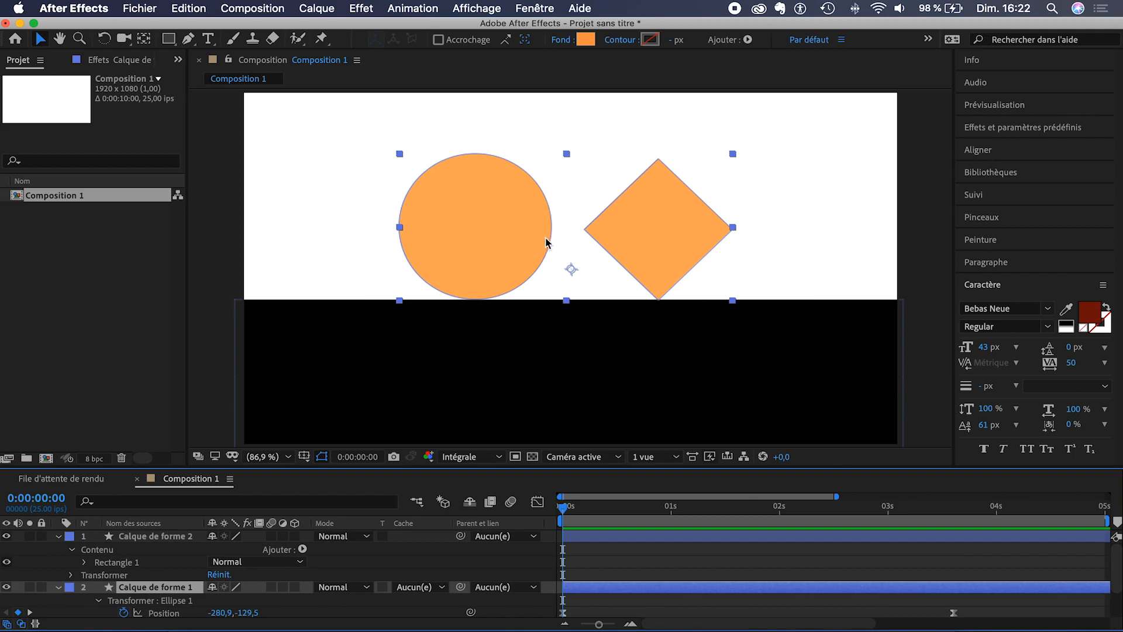
click(361, 9)
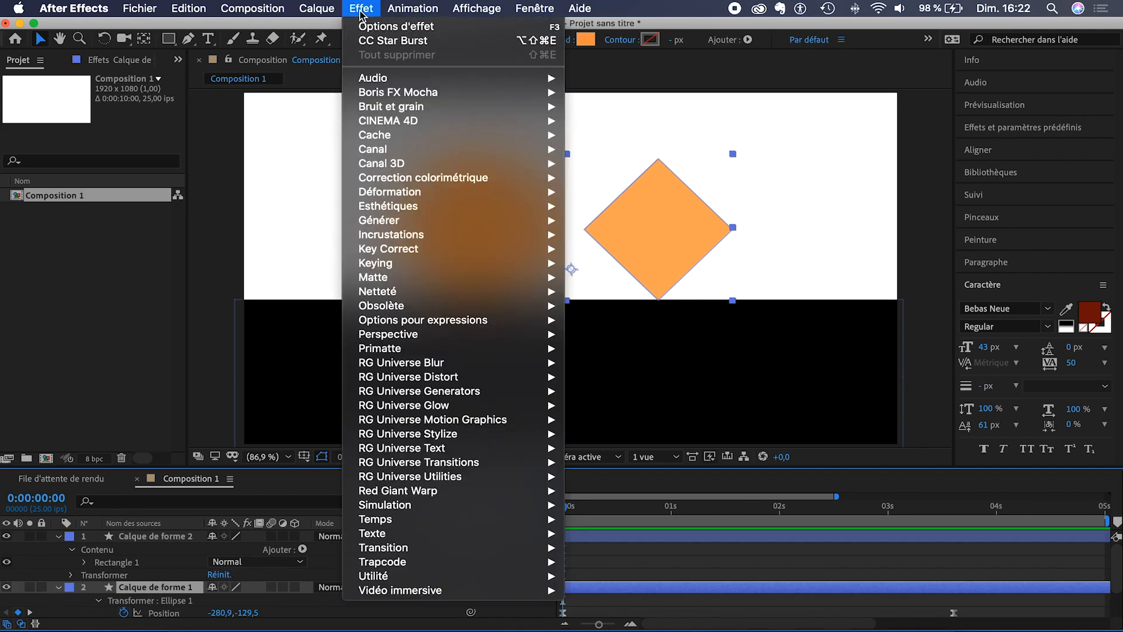
mouse_move(423, 150)
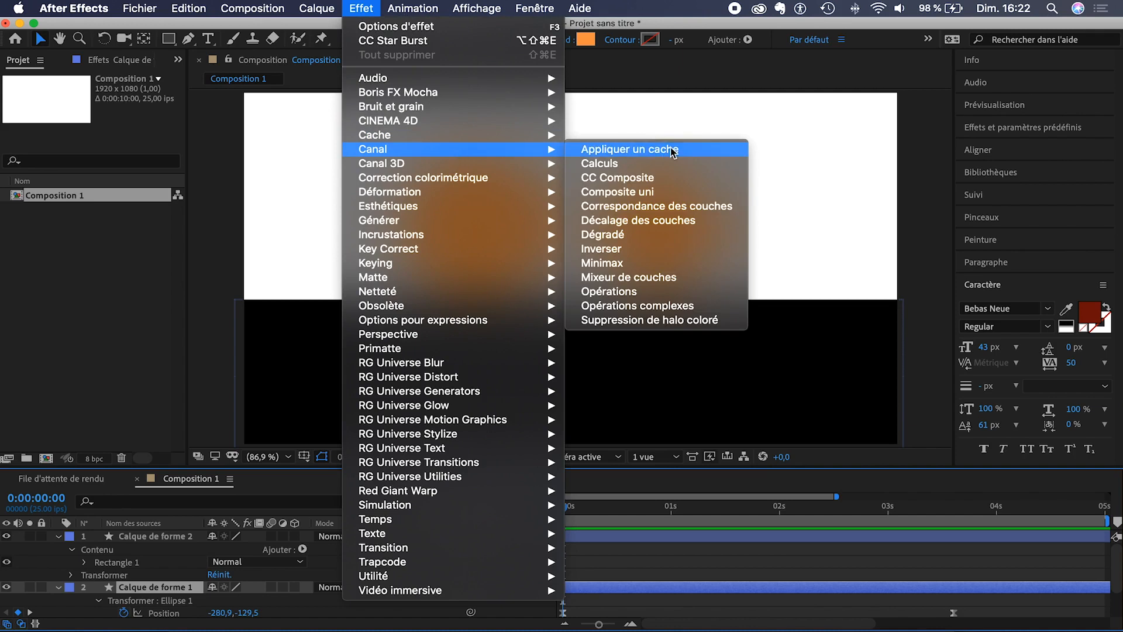
click(685, 150)
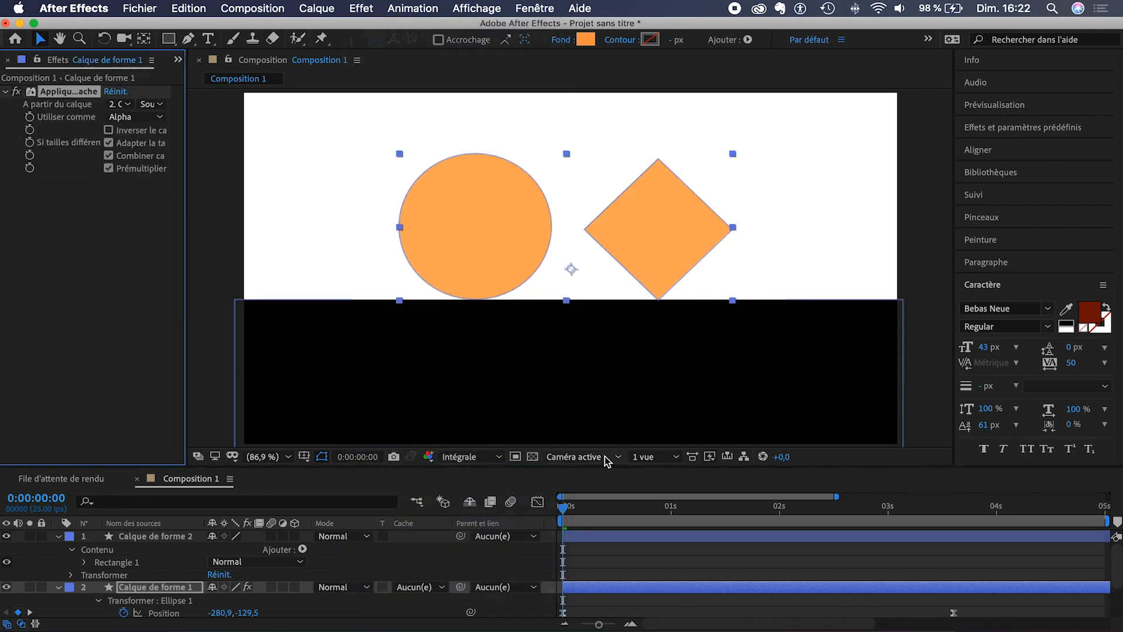
Go to 0:00:01:19 and move the black rectangle's layer, Calque de forme 2, below Calque de forme 1
drag(563, 514, 753, 514)
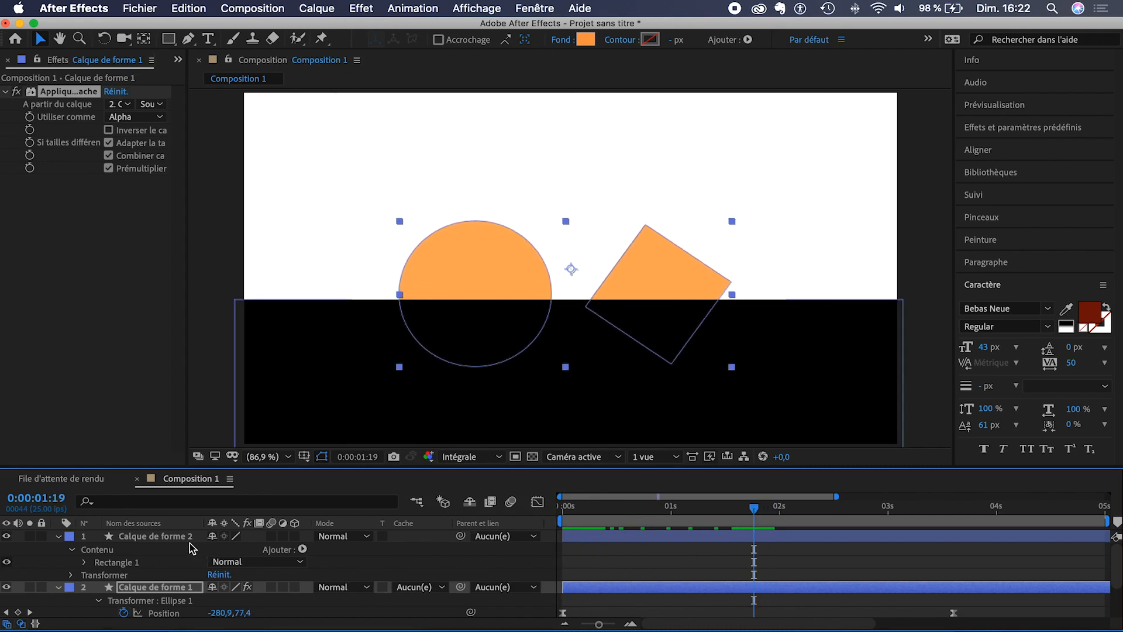
drag(168, 539, 163, 603)
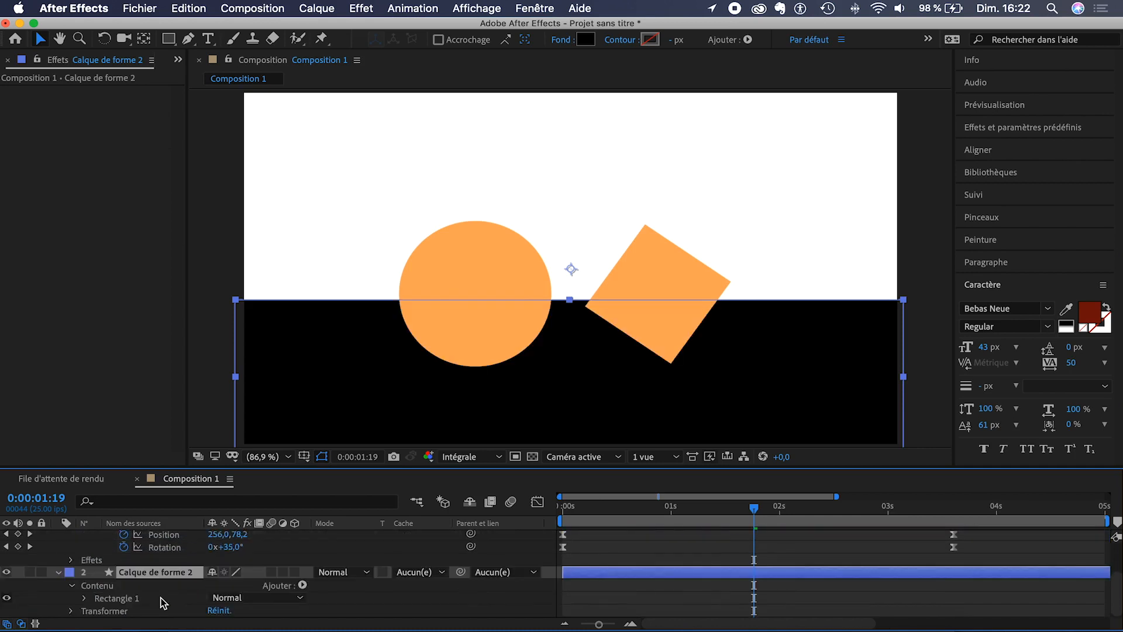
Set the Appliquer un cache effect on Calque de forme 1 to take its matte from Calque de forme 2
scroll(157, 556, up, 2)
click(155, 536)
click(126, 106)
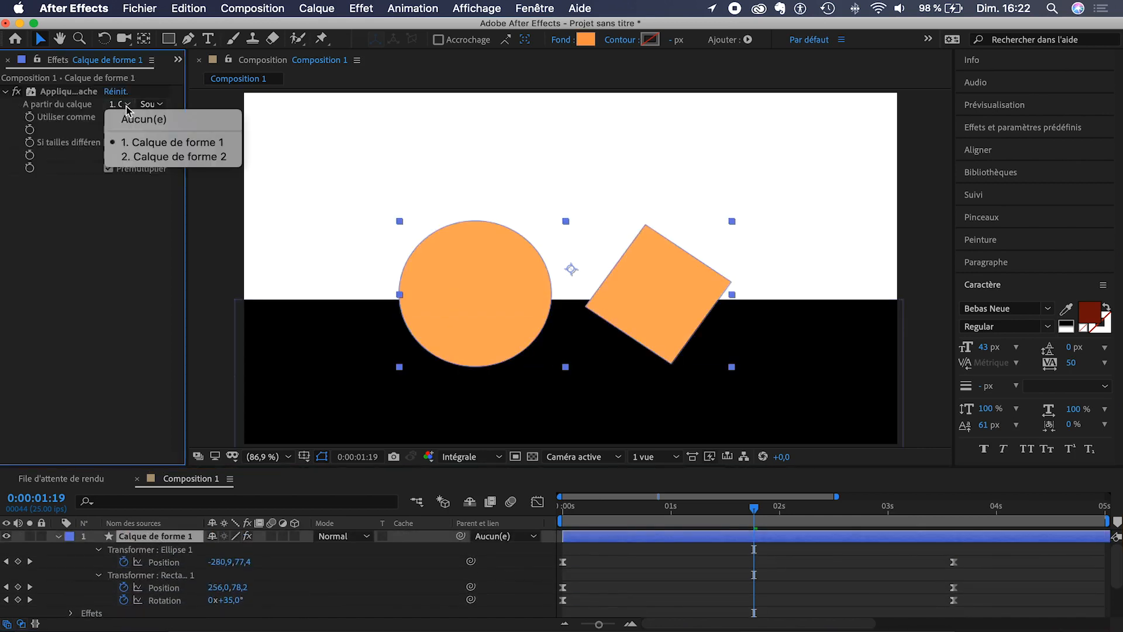
click(134, 157)
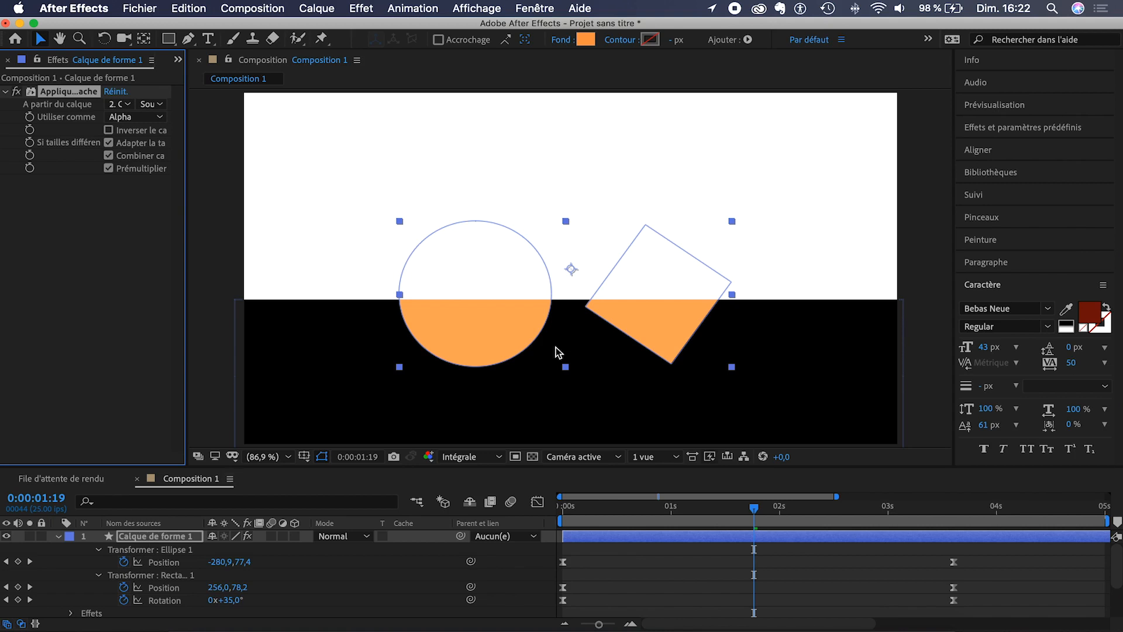
click(128, 105)
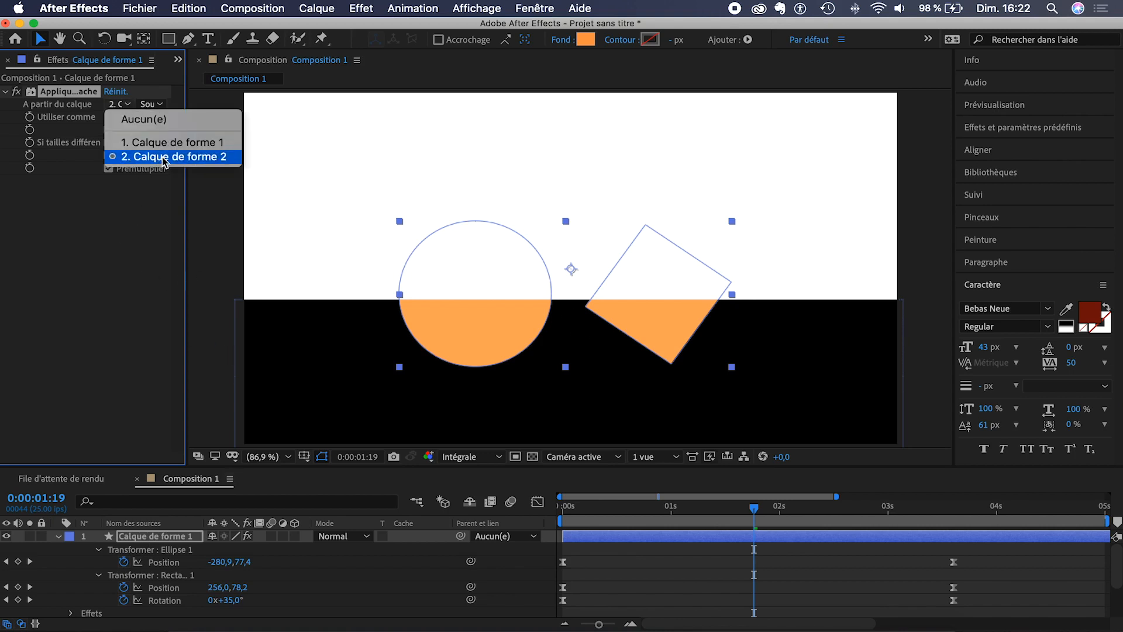
click(159, 536)
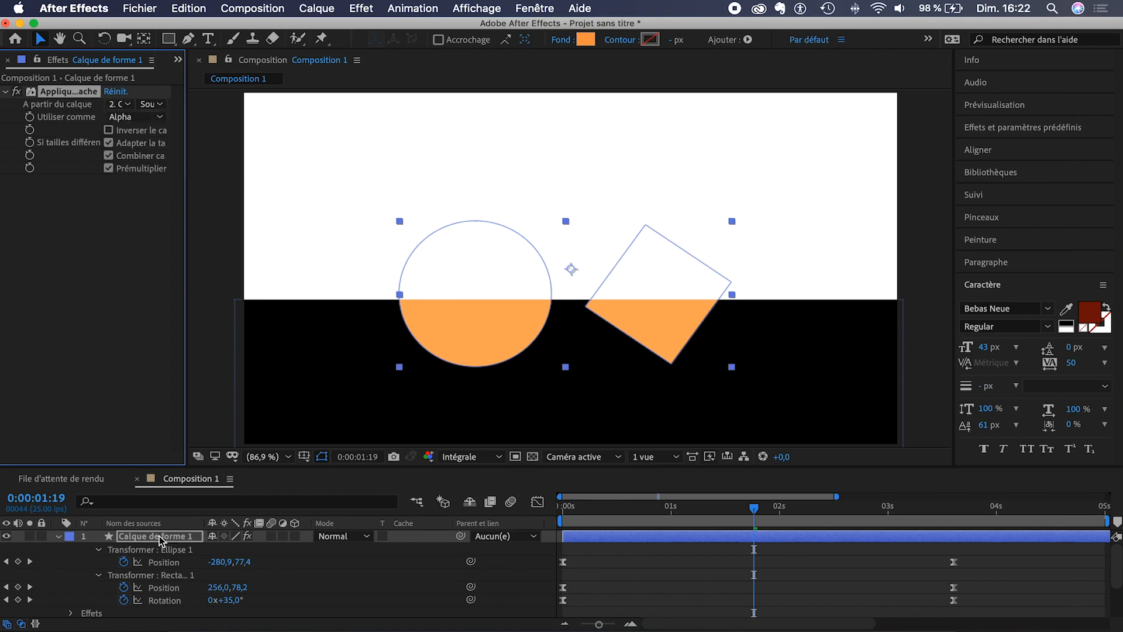
Rename the black rectangle's layer, Calque de forme 2, as Masque
scroll(159, 536, down, 2)
click(158, 571)
key(Return)
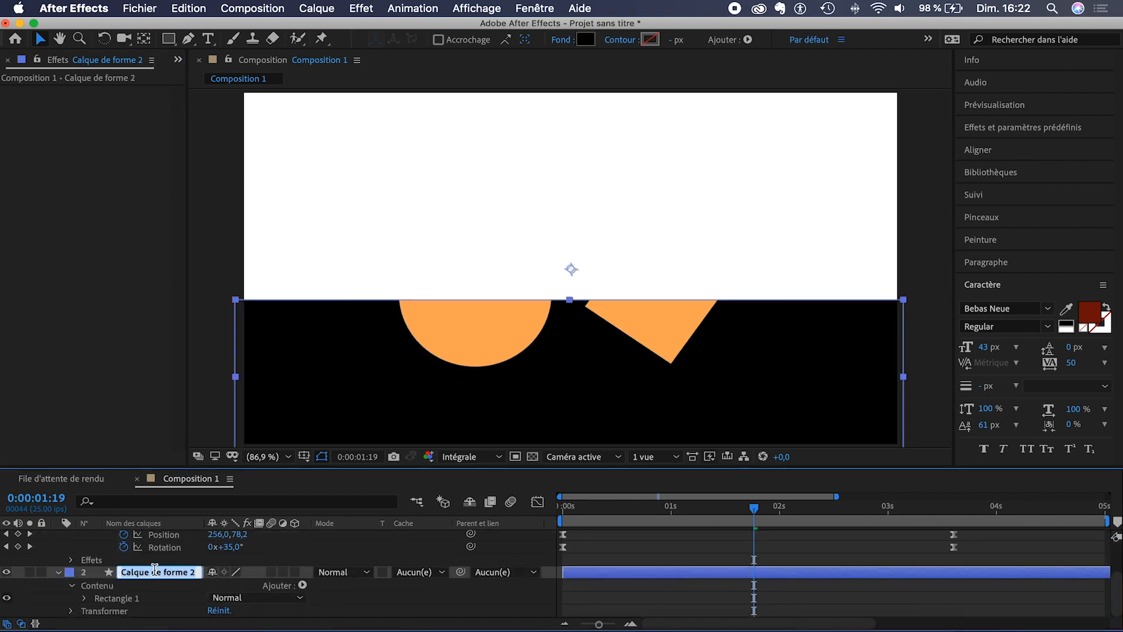
text(Masque)
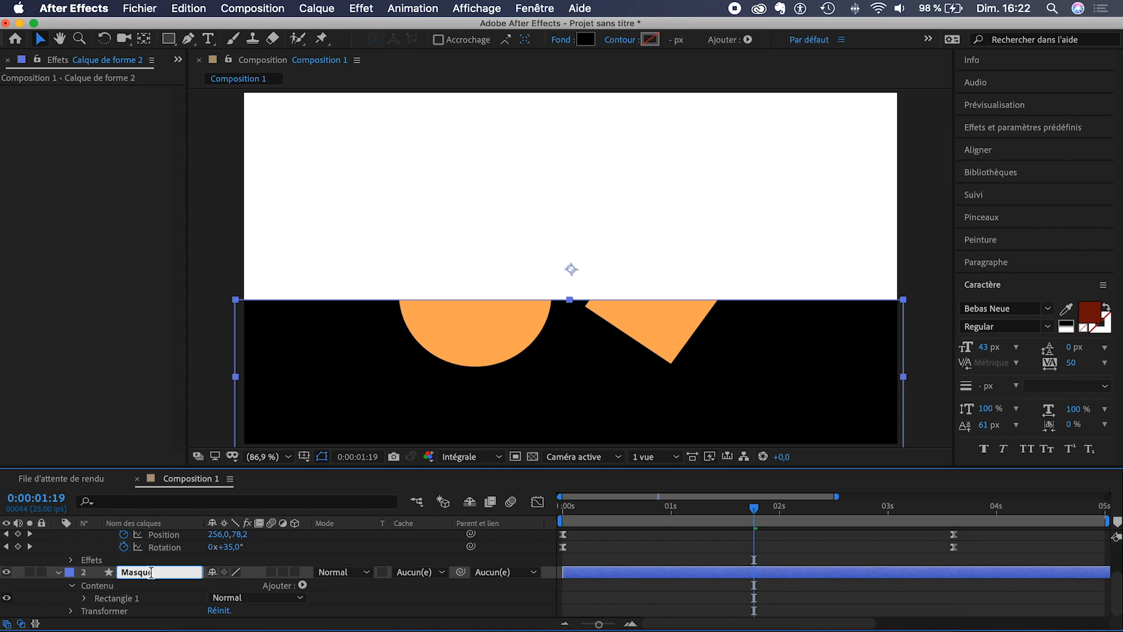
click(164, 561)
Rename the circle and diamond layer, Calque de forme 1, as Forme
scroll(165, 562, up, 3)
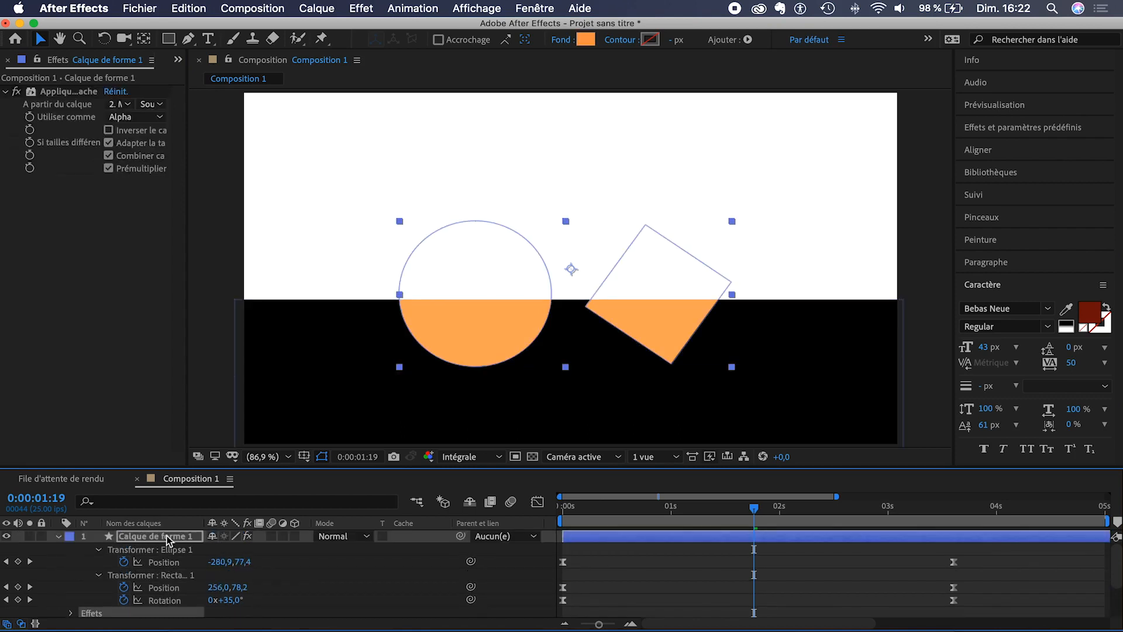
click(167, 536)
key(Return)
text(F)
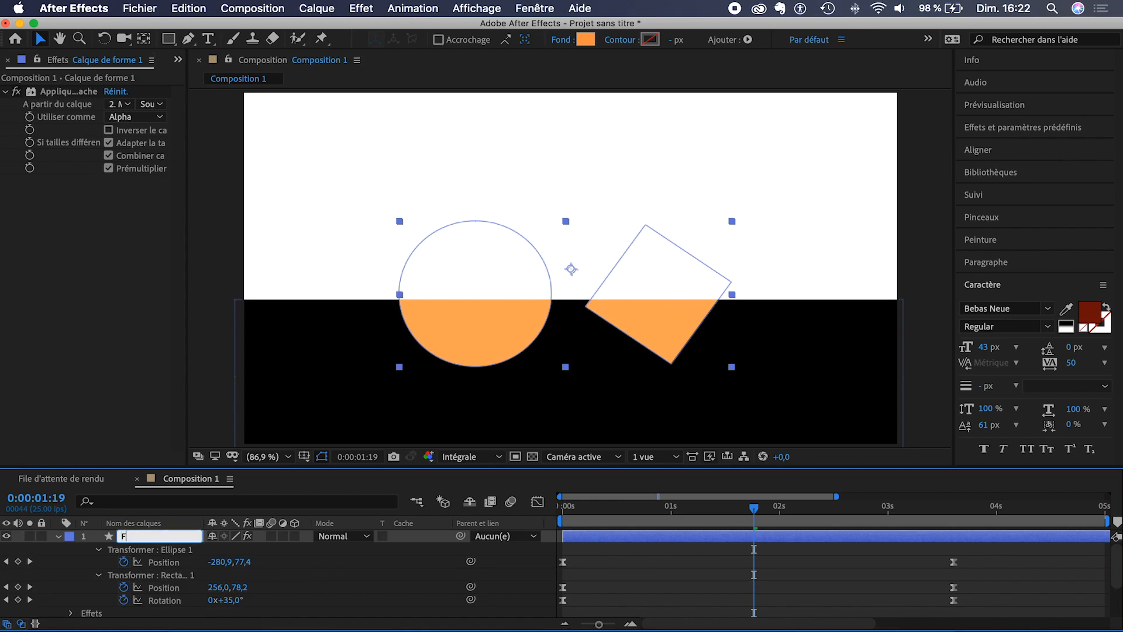
text(orme)
click(306, 560)
Review the matte source choices of the Forme layer's effect, keep 2. Masque, and scrub to 0:00:01:24
scroll(154, 549, down, 4)
scroll(156, 554, up, 4)
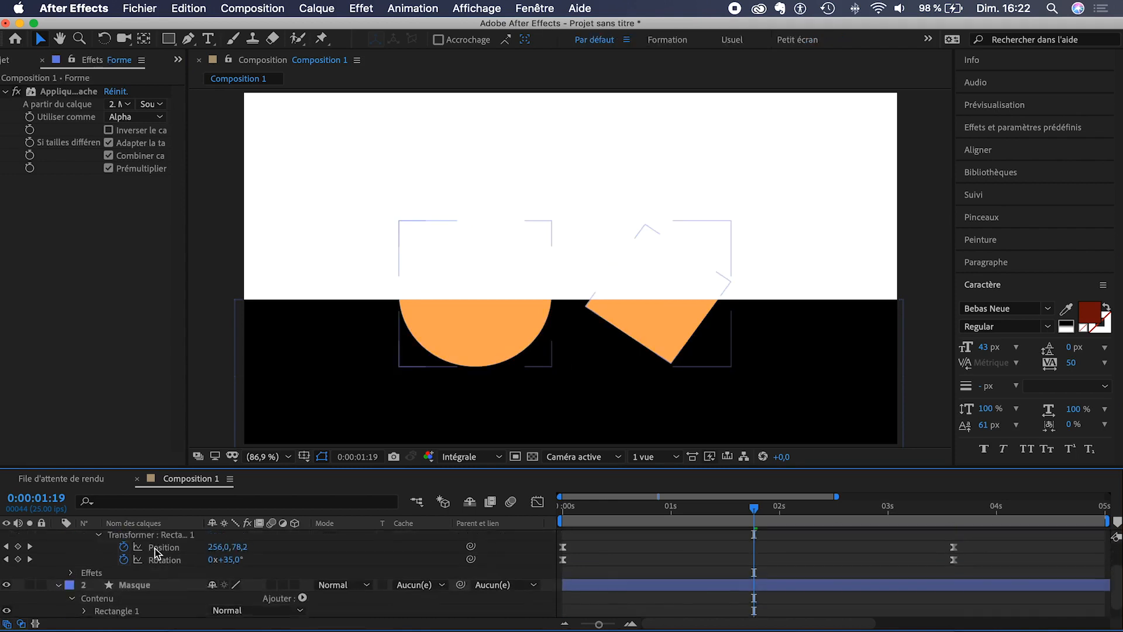
click(125, 106)
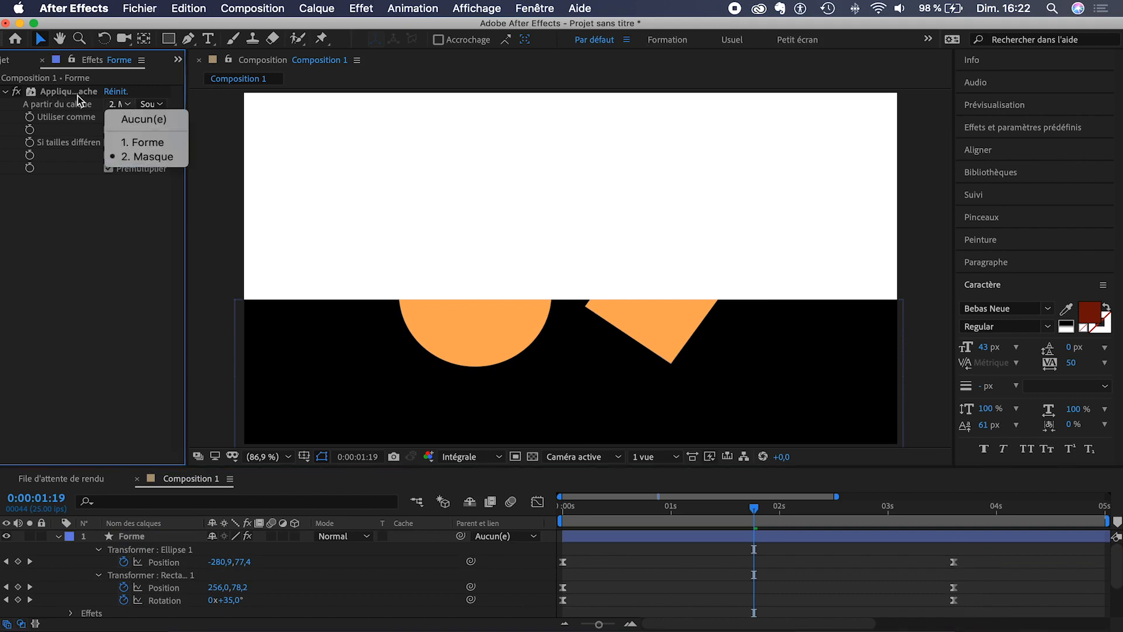
click(150, 157)
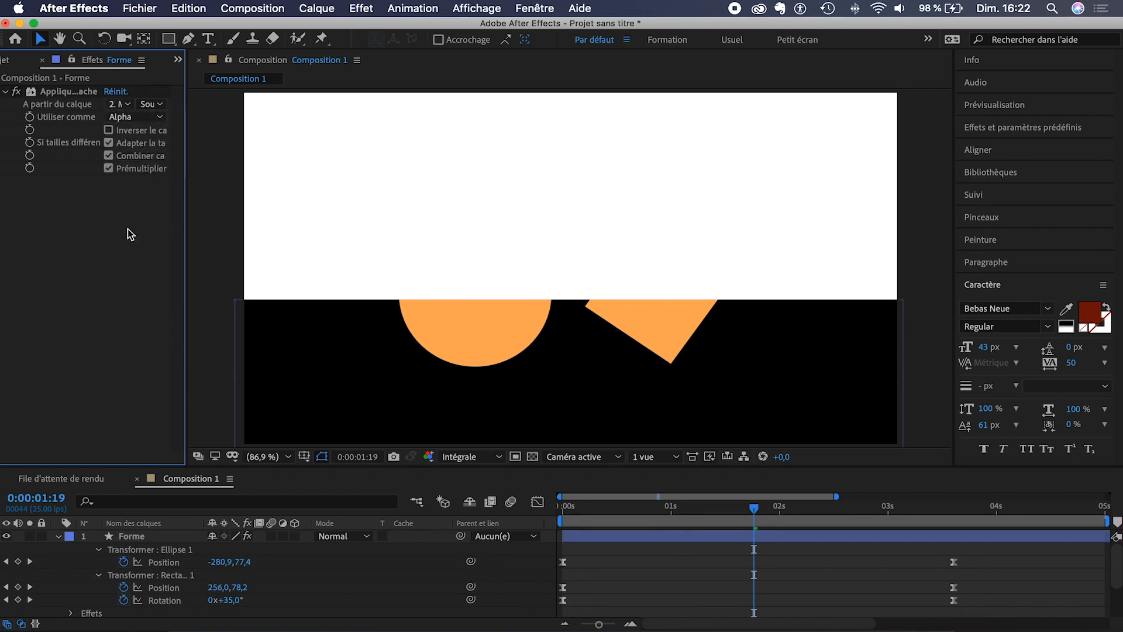
drag(754, 508, 776, 512)
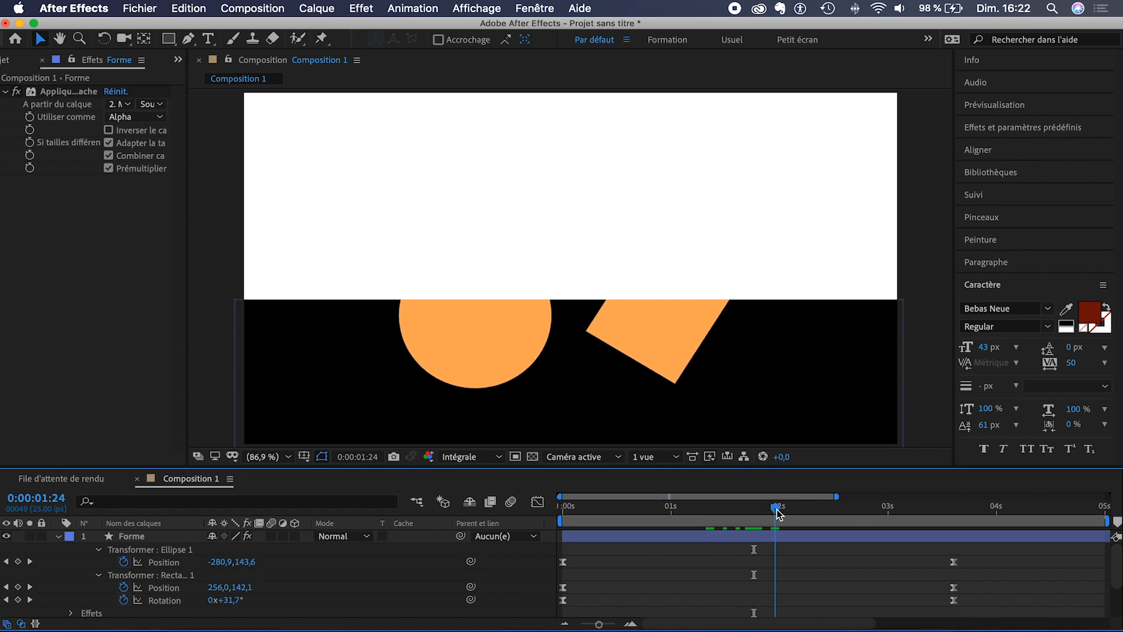
Invert the matte in the Forme layer's Appliquer un cache effect and scrub to 0:00:01:12 to check the shapes
click(109, 133)
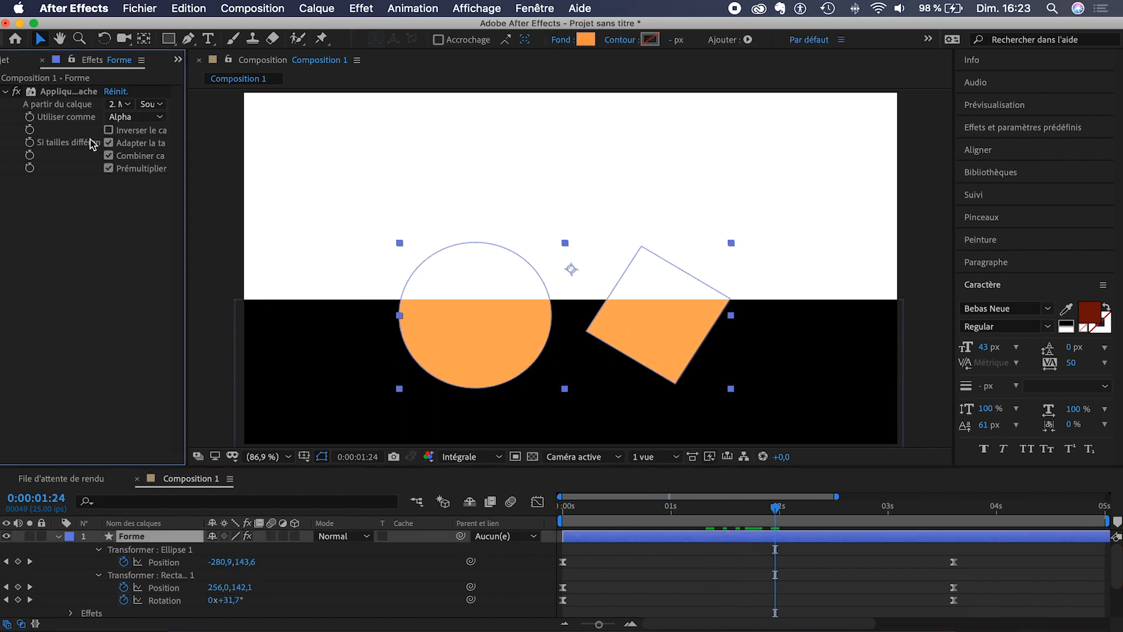
click(108, 130)
click(770, 511)
drag(769, 511, 701, 509)
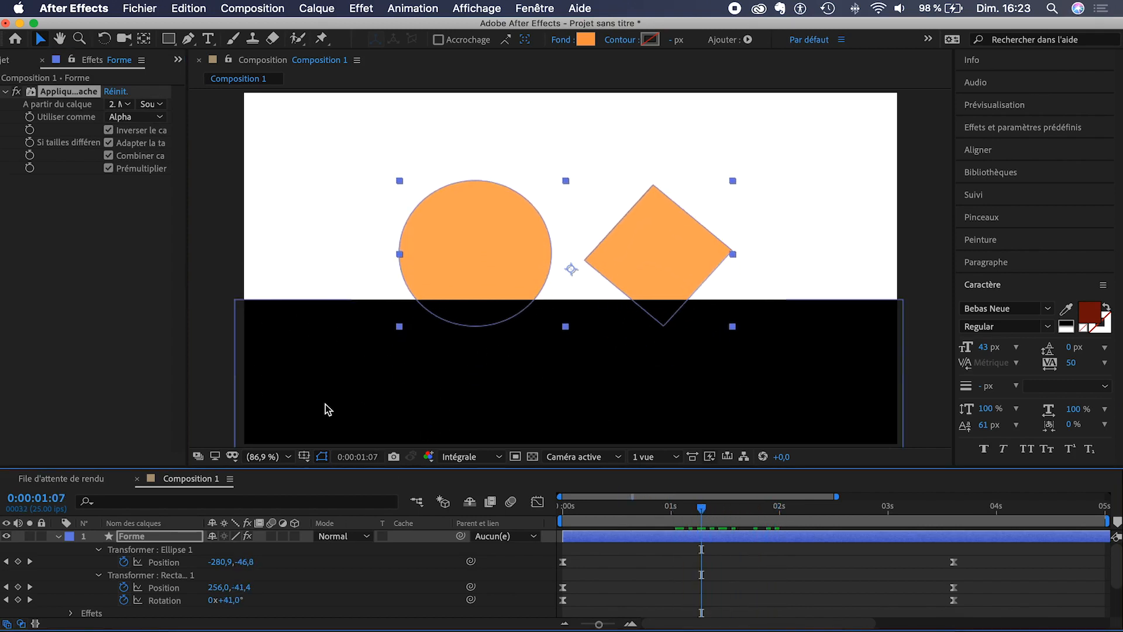
mouse_move(703, 511)
mouse_down()
mouse_move(692, 510)
mouse_move(724, 512)
mouse_up()
Hide the Masque layer, check the start of the masked animation and return to 0:00:00:00
scroll(129, 565, down, 3)
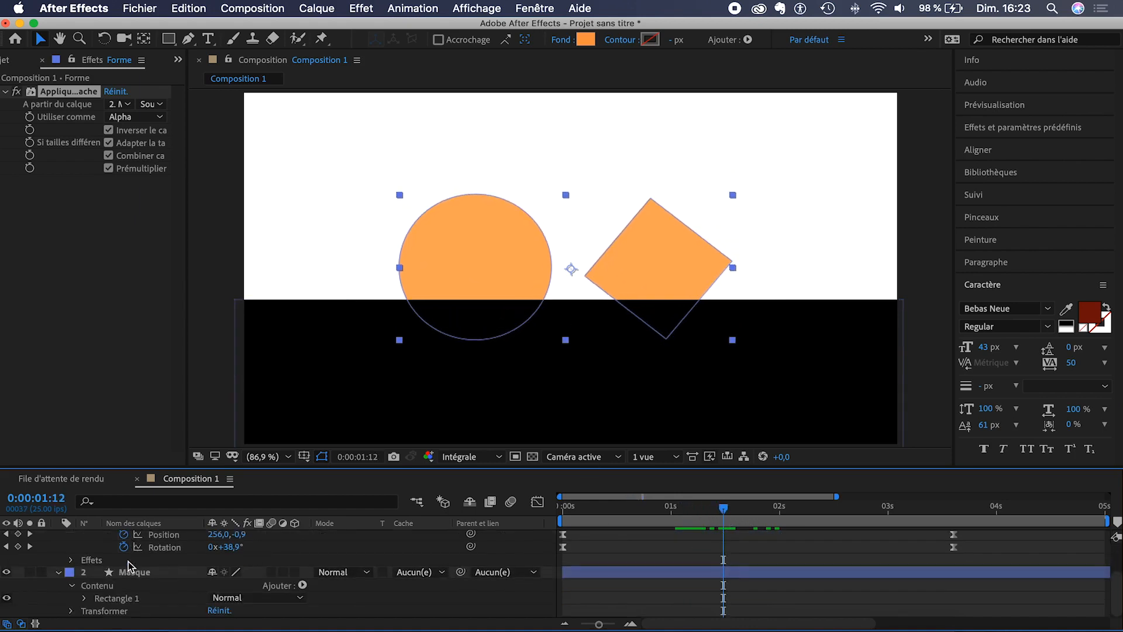
click(7, 572)
click(690, 548)
mouse_move(724, 507)
mouse_down()
mouse_move(617, 505)
mouse_move(864, 507)
mouse_move(561, 513)
mouse_up()
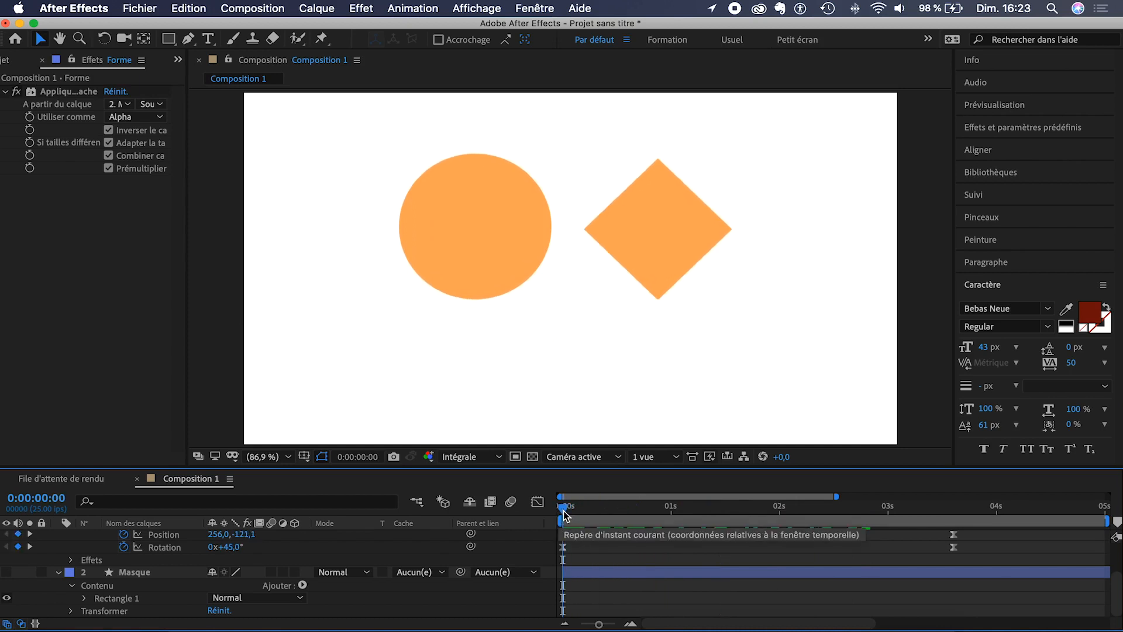
drag(565, 513, 588, 519)
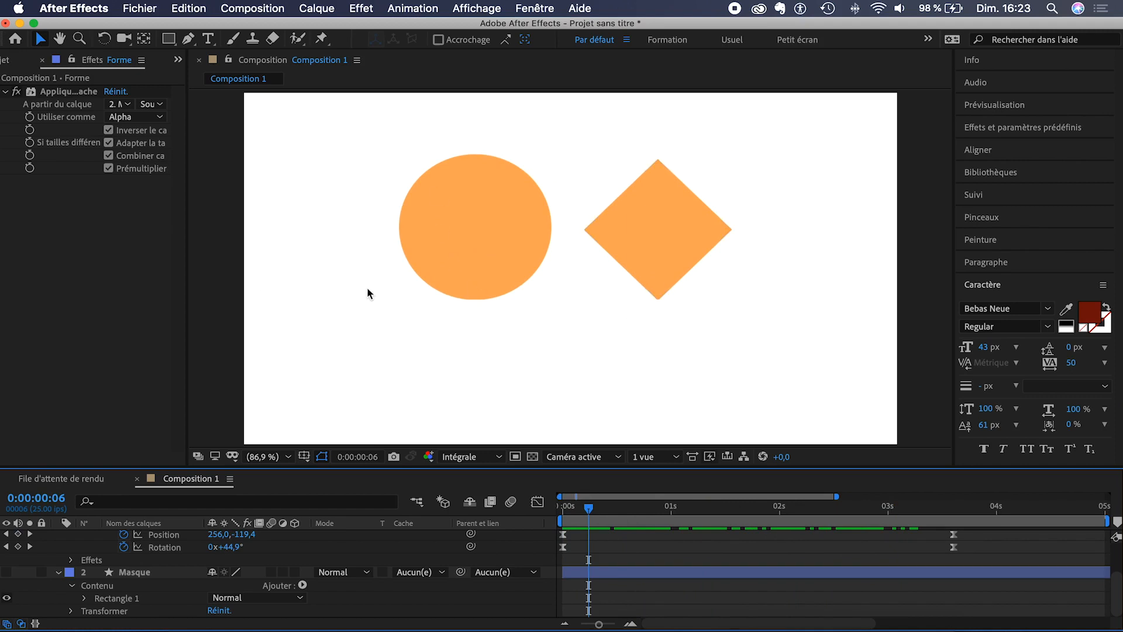
drag(593, 504, 562, 506)
click(612, 558)
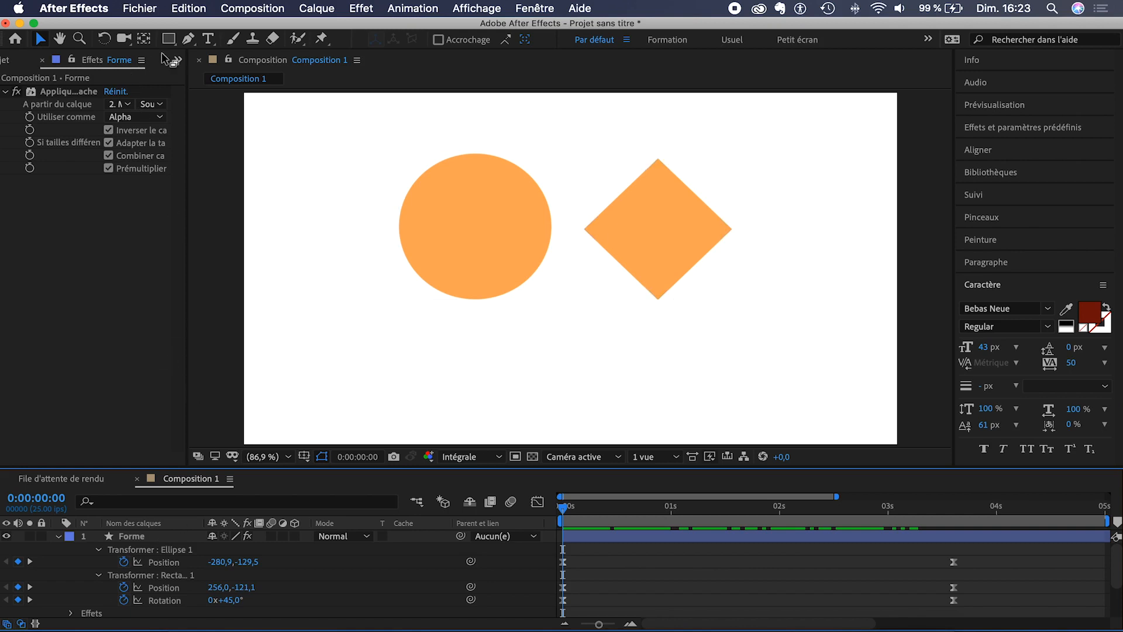
Draw a long, flat wavy shape with the Pen tool under the circle, extending left and reaching below the diamond
click(188, 39)
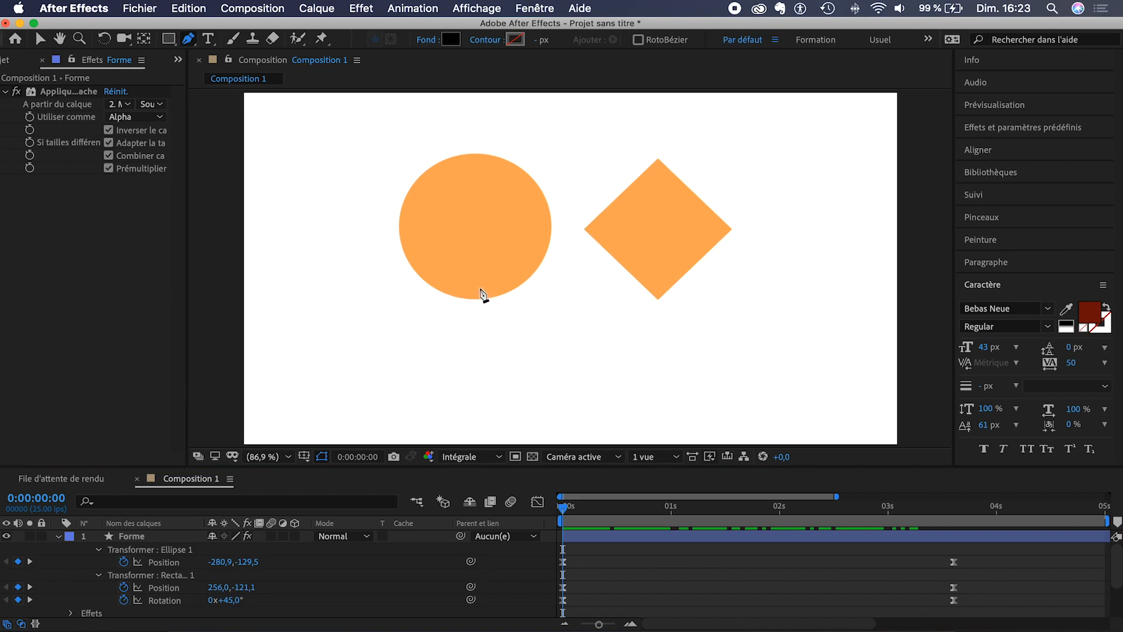
click(476, 288)
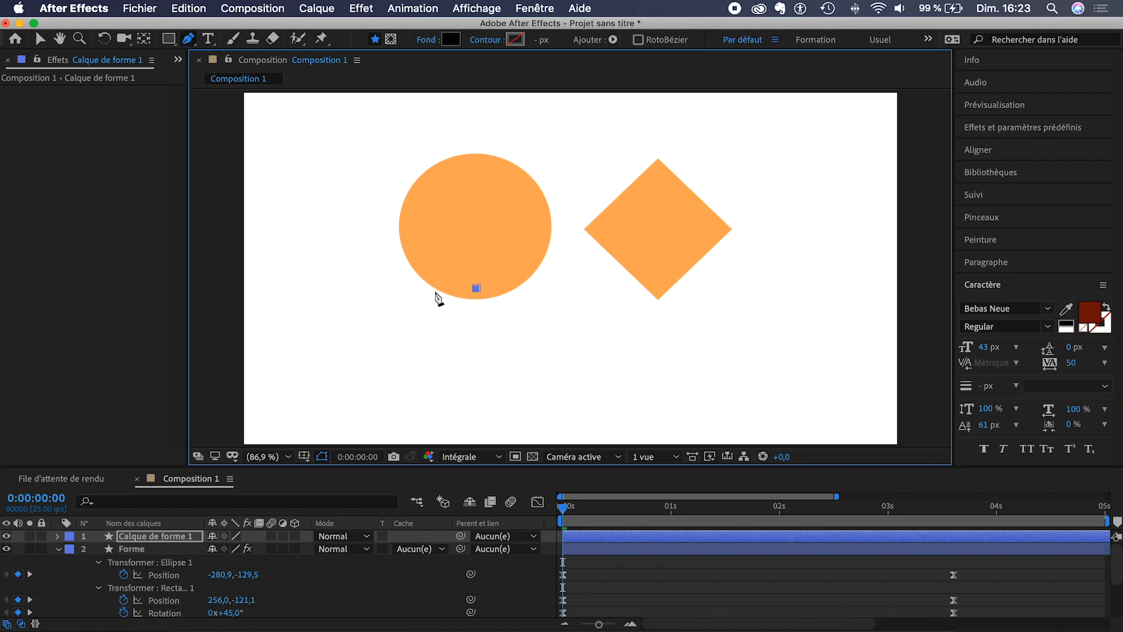
click(317, 301)
drag(312, 301, 288, 300)
drag(298, 315, 340, 316)
drag(432, 310, 465, 314)
drag(512, 314, 610, 310)
drag(642, 297, 517, 291)
drag(476, 287, 447, 289)
Draw a second closed wavy shape under the diamond on the same layer, overlapping the first and extending right
click(656, 285)
click(581, 291)
click(514, 296)
click(477, 310)
click(566, 310)
drag(653, 308, 683, 305)
drag(723, 309, 834, 301)
drag(832, 290, 722, 288)
drag(690, 286, 653, 312)
click(656, 287)
key(v)
drag(432, 311, 429, 314)
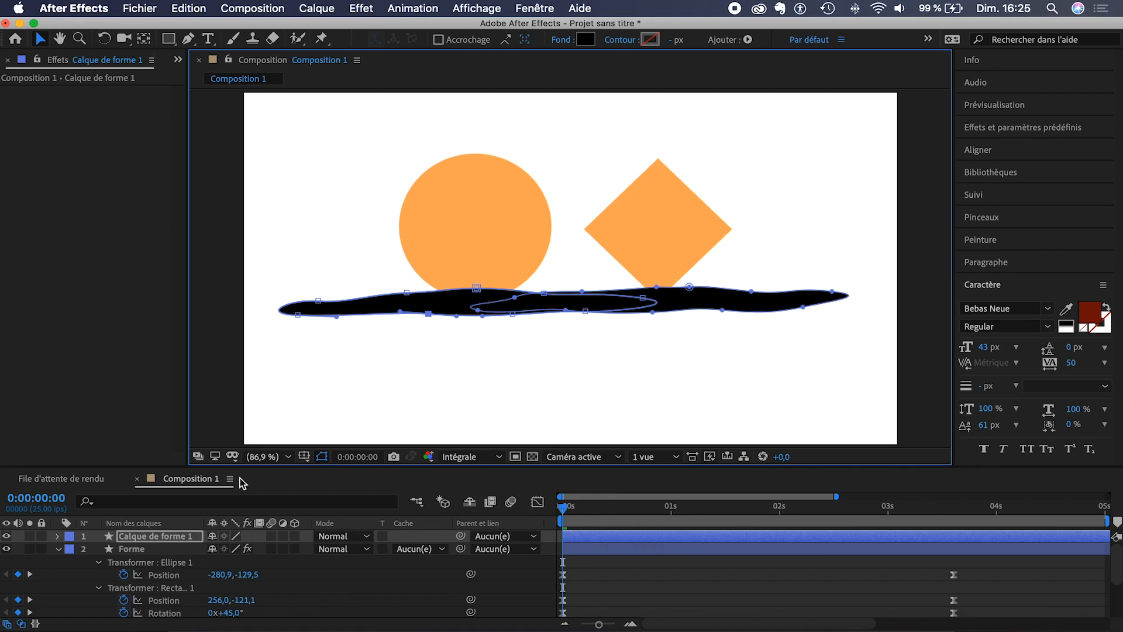
Recolour the wavy shapes on Calque de forme 1 with the orange sampled from the circle
click(158, 536)
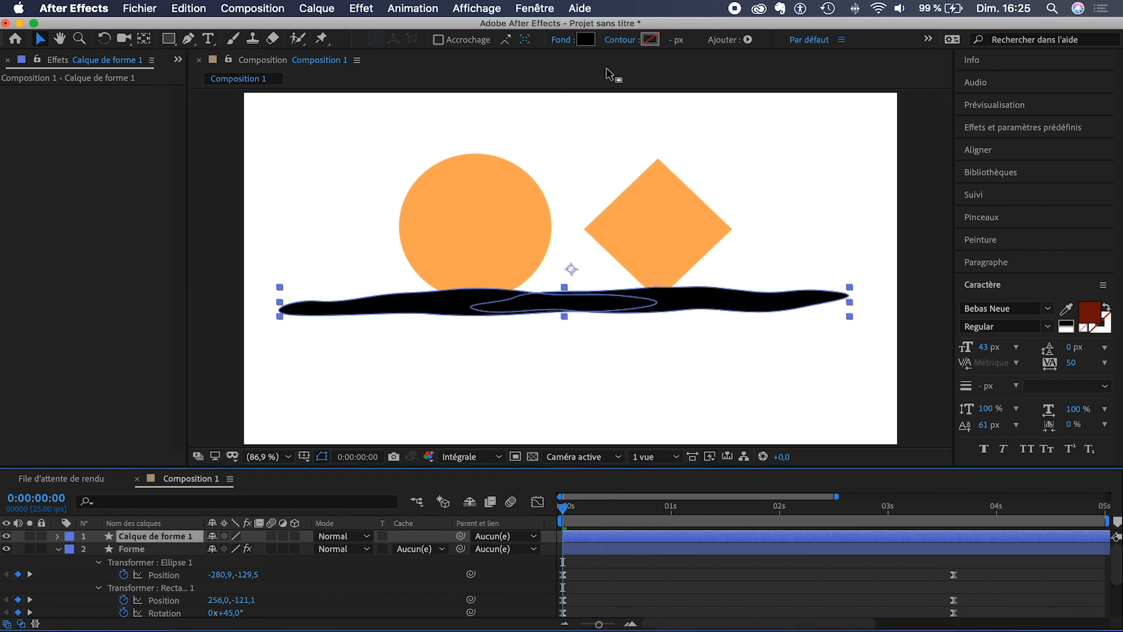
click(586, 39)
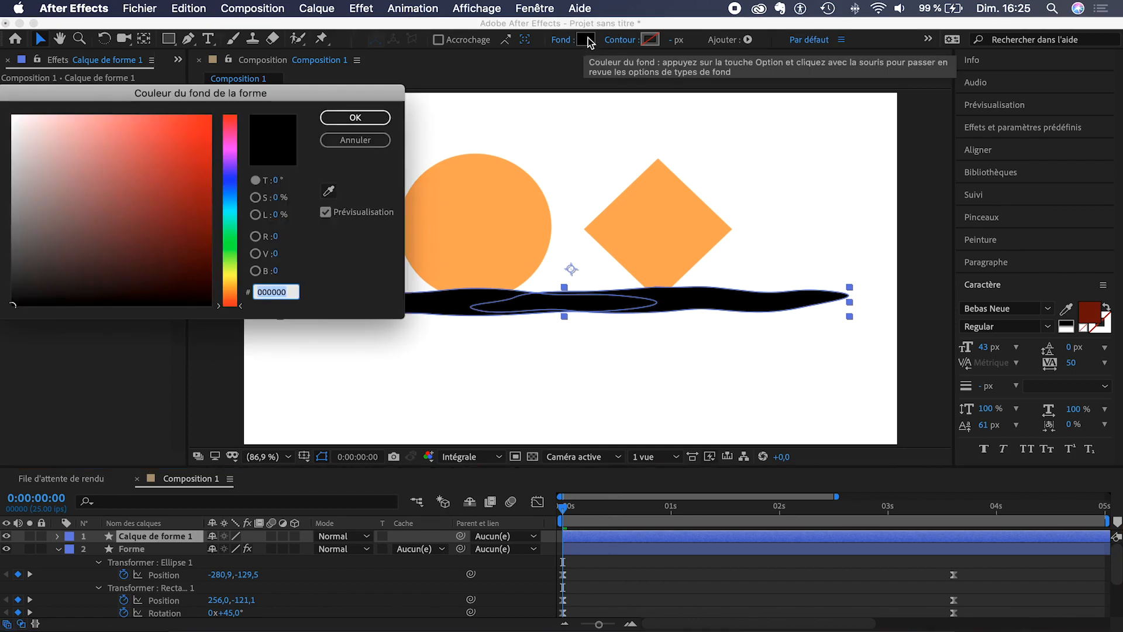
click(330, 195)
click(492, 239)
click(353, 119)
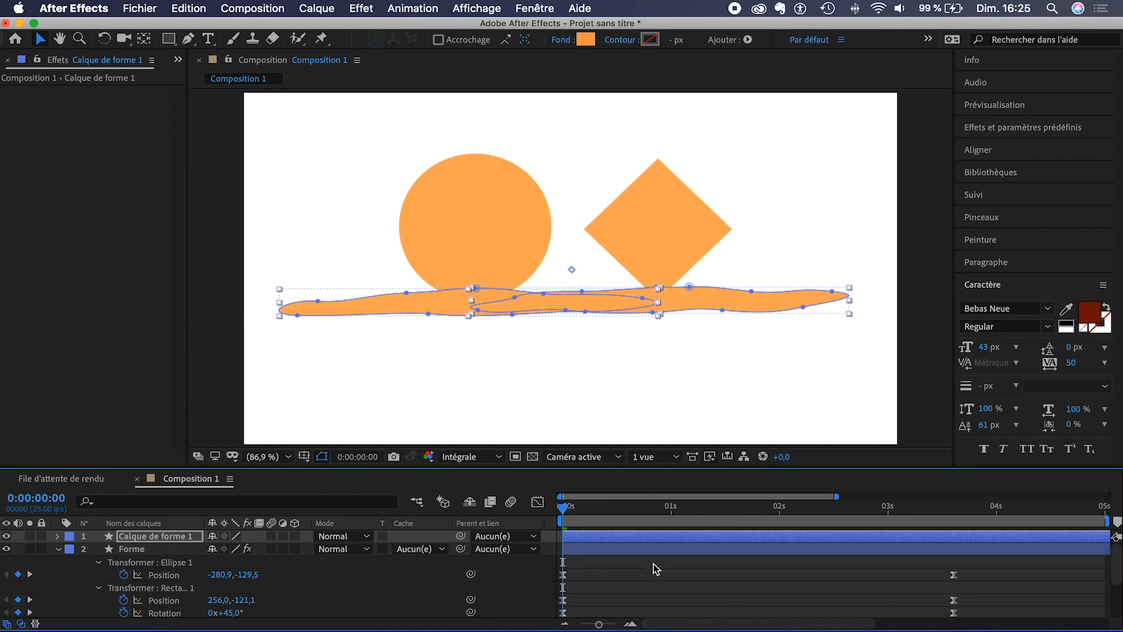
click(659, 587)
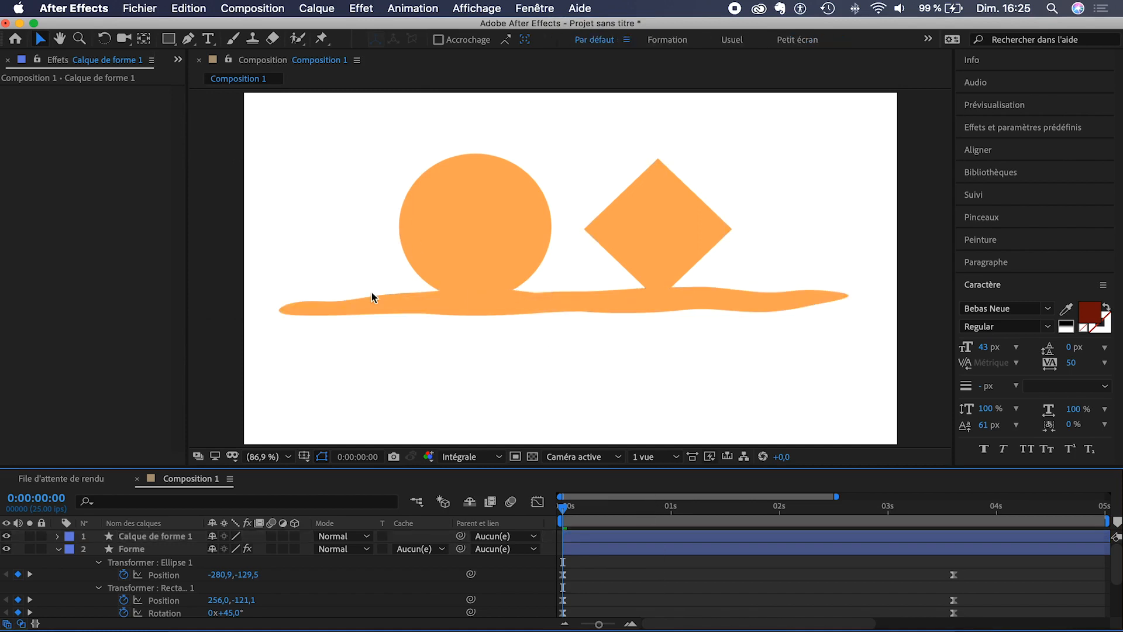
Expand the contents of Calque de forme 1 to show the transform properties of Forme 2
click(153, 535)
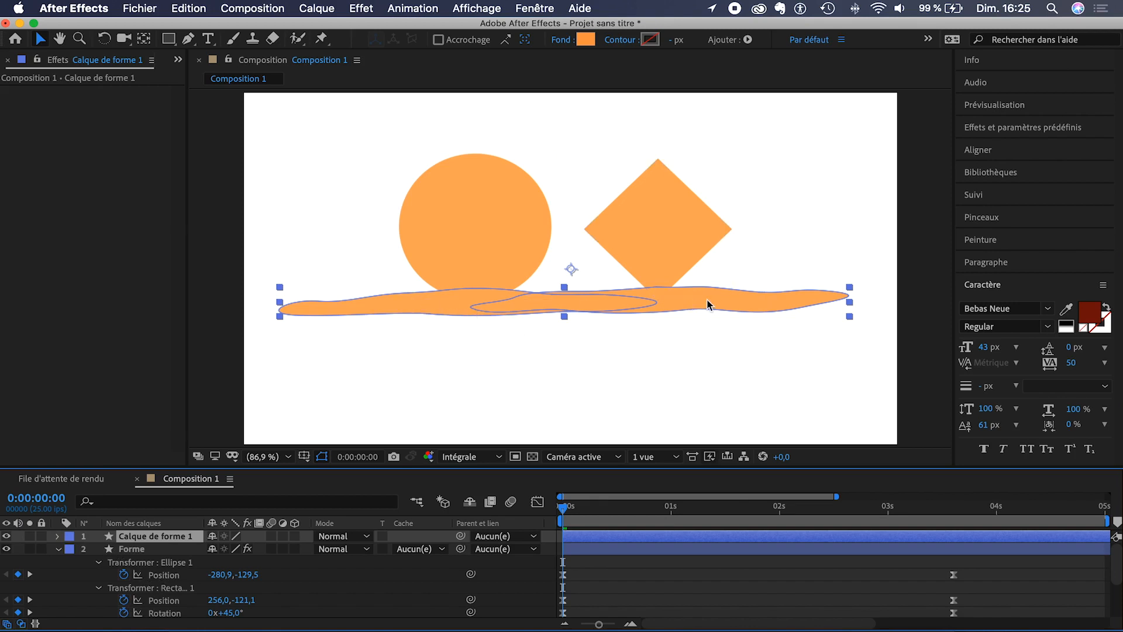
click(58, 536)
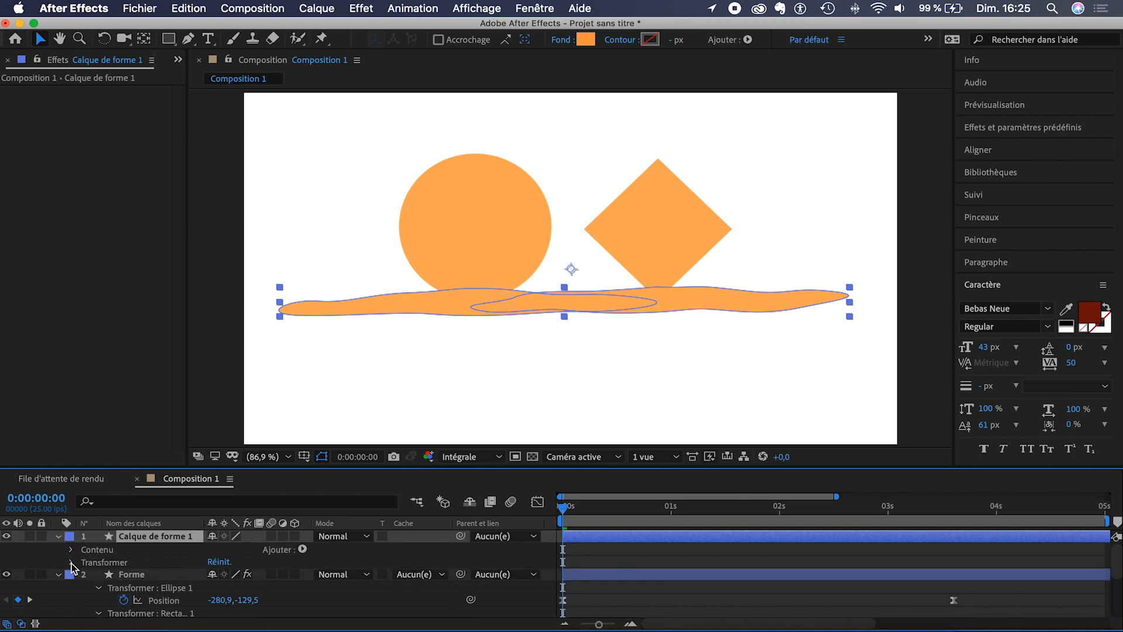
click(70, 549)
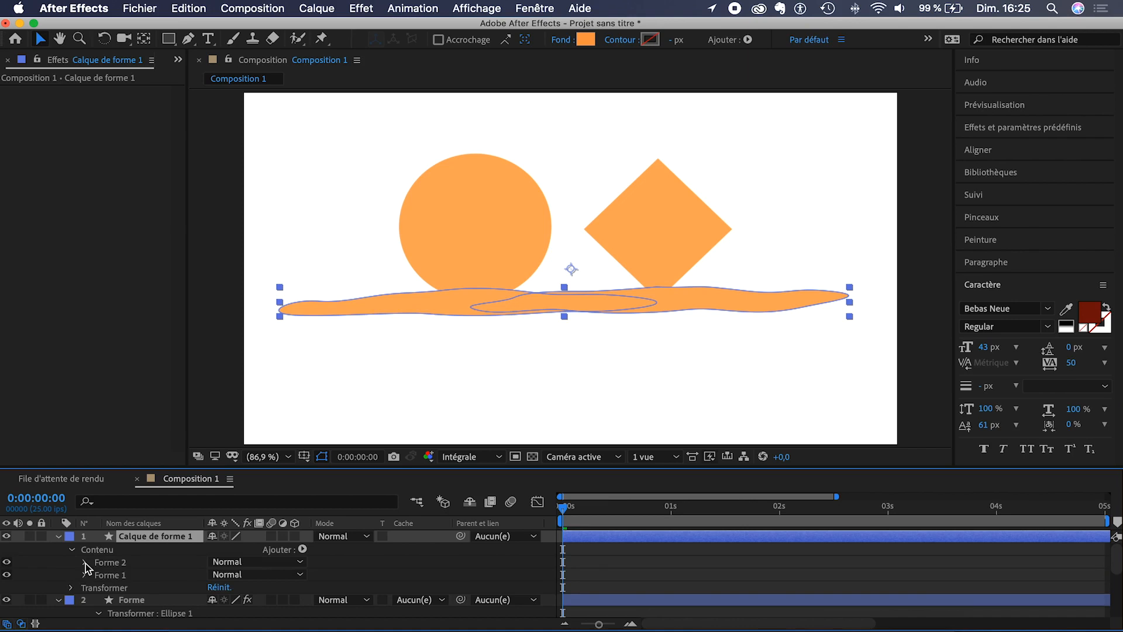
click(85, 562)
scroll(85, 579, down, 3)
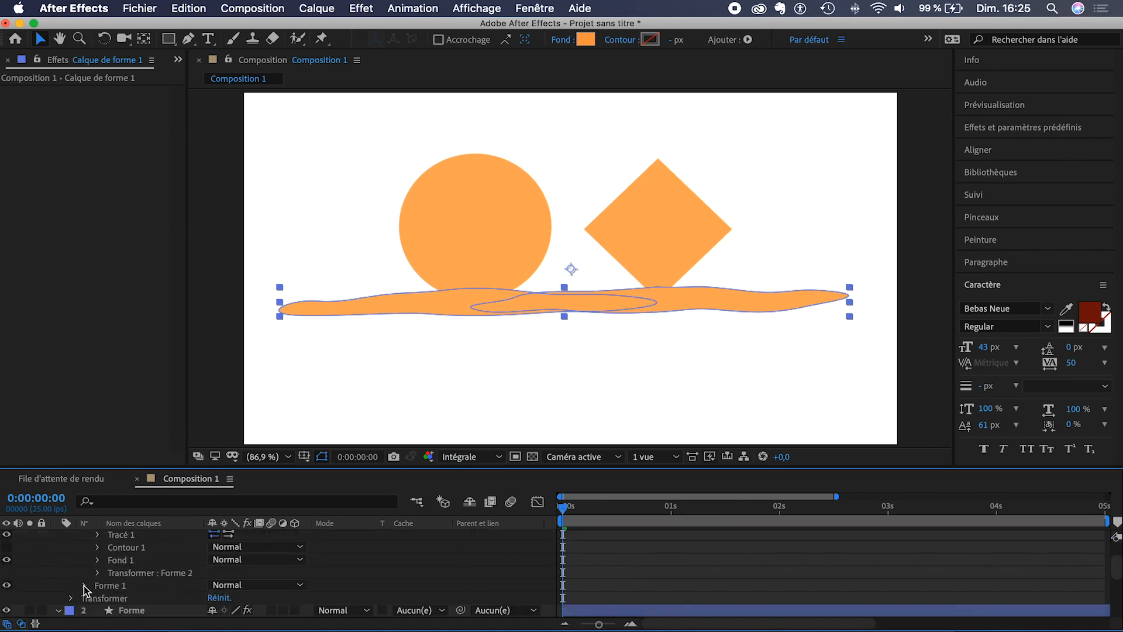
scroll(87, 585, up, 1)
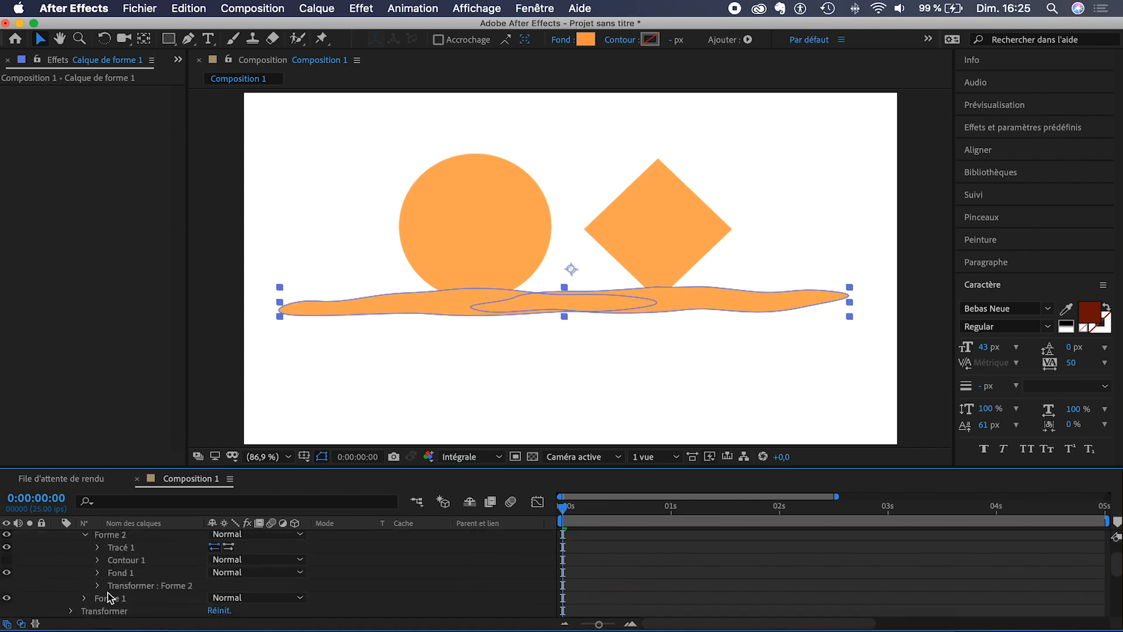
click(97, 585)
scroll(117, 591, down, 4)
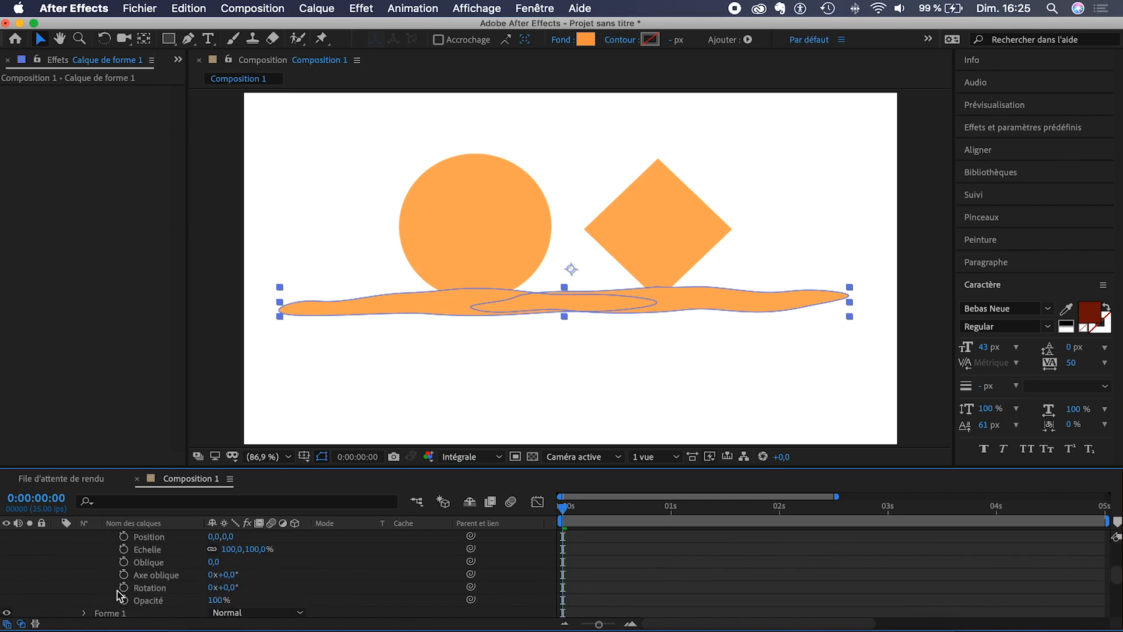
Move the anchor point of Forme 2 to the centre of its wavy shape, at about 258.1, 91.6
click(152, 537)
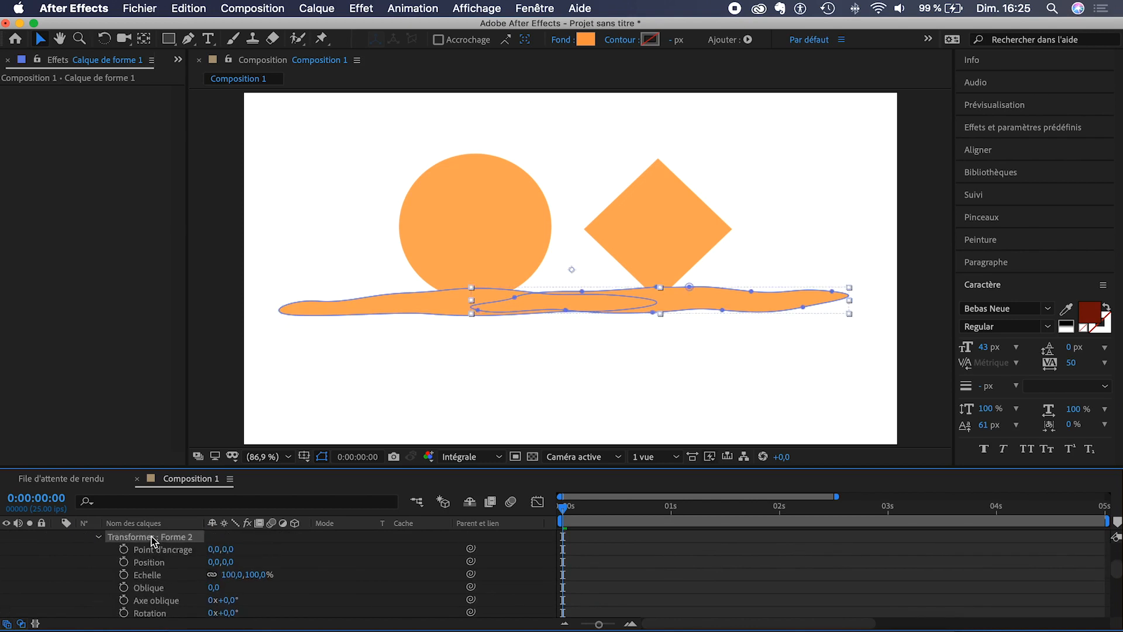
click(145, 40)
drag(571, 270, 658, 297)
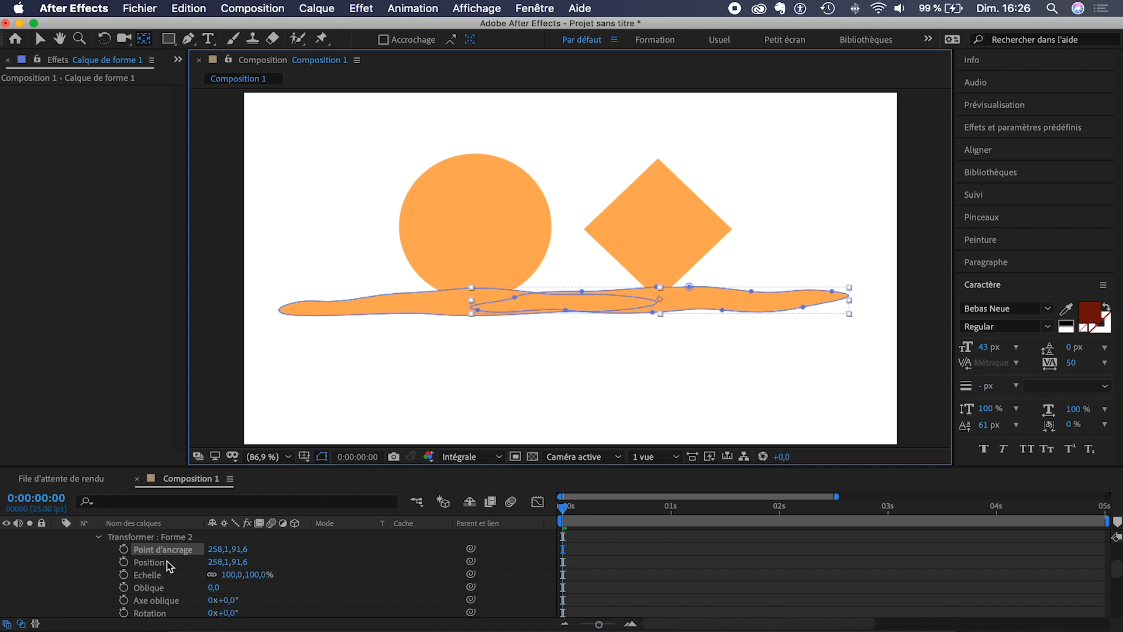
click(40, 39)
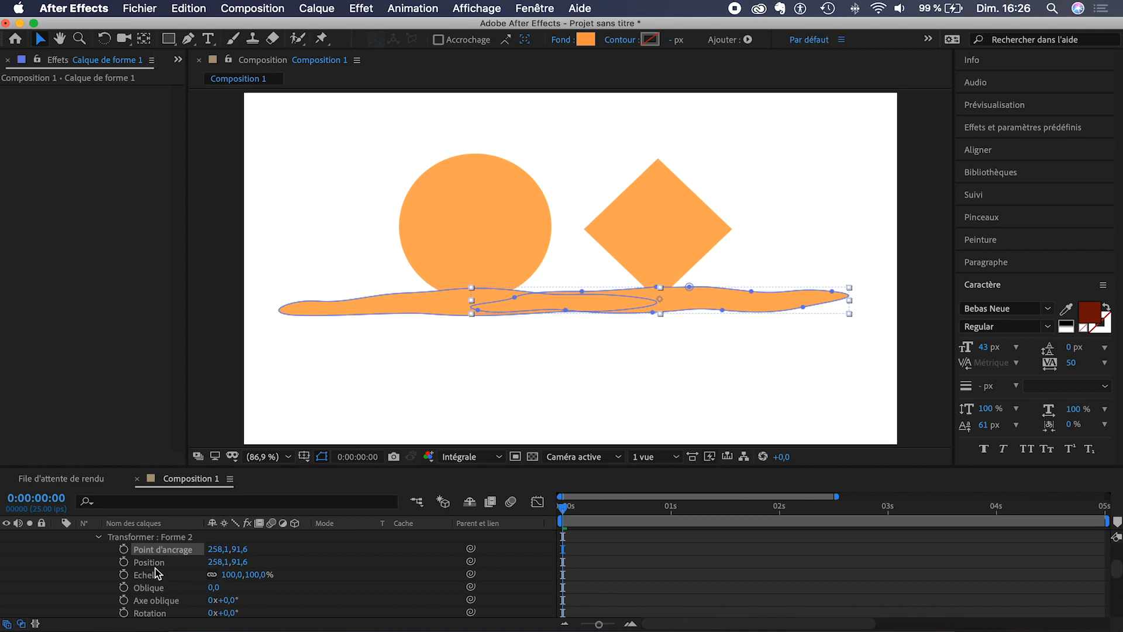
scroll(155, 570, down, 3)
scroll(134, 582, up, 2)
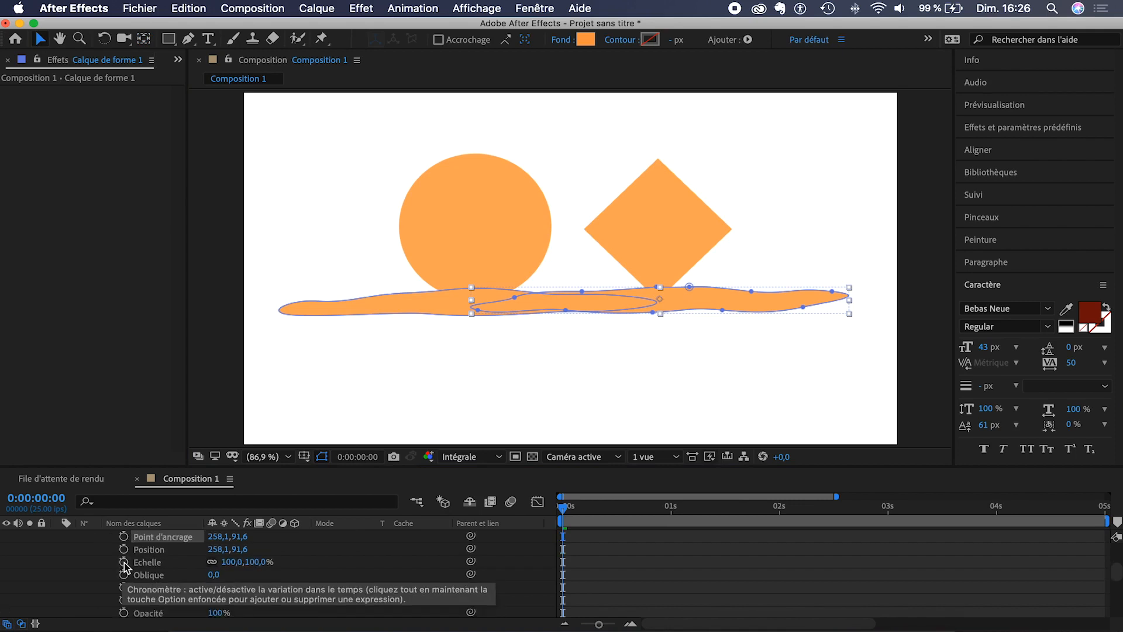
Animate the scale of Forme 2 from 0% at the start to 100% at 5 seconds
click(124, 562)
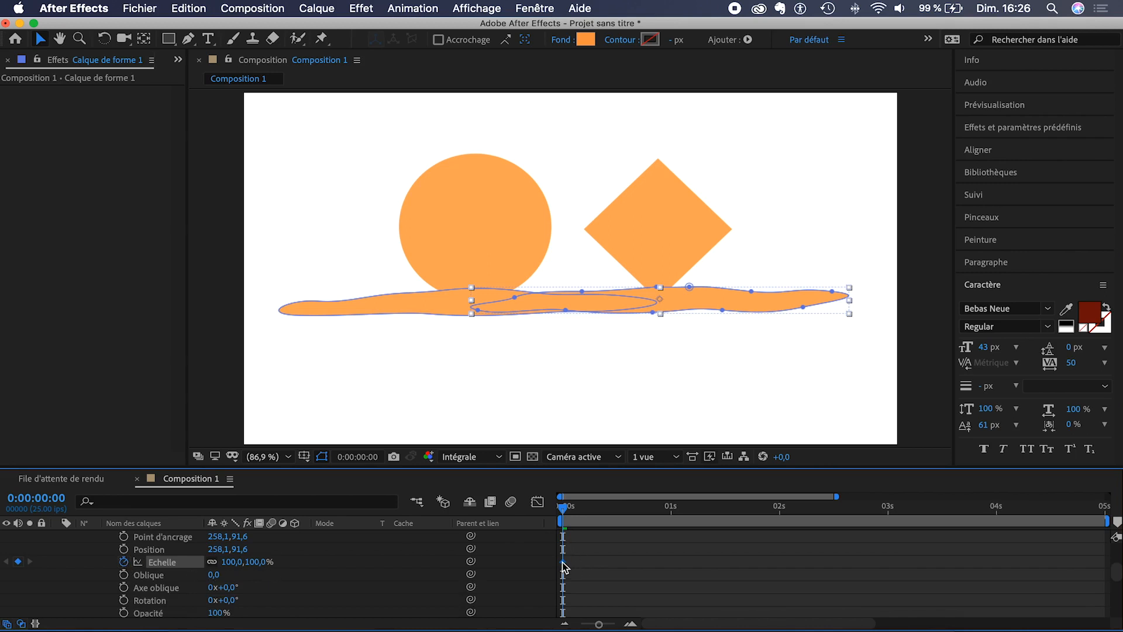
mouse_move(563, 566)
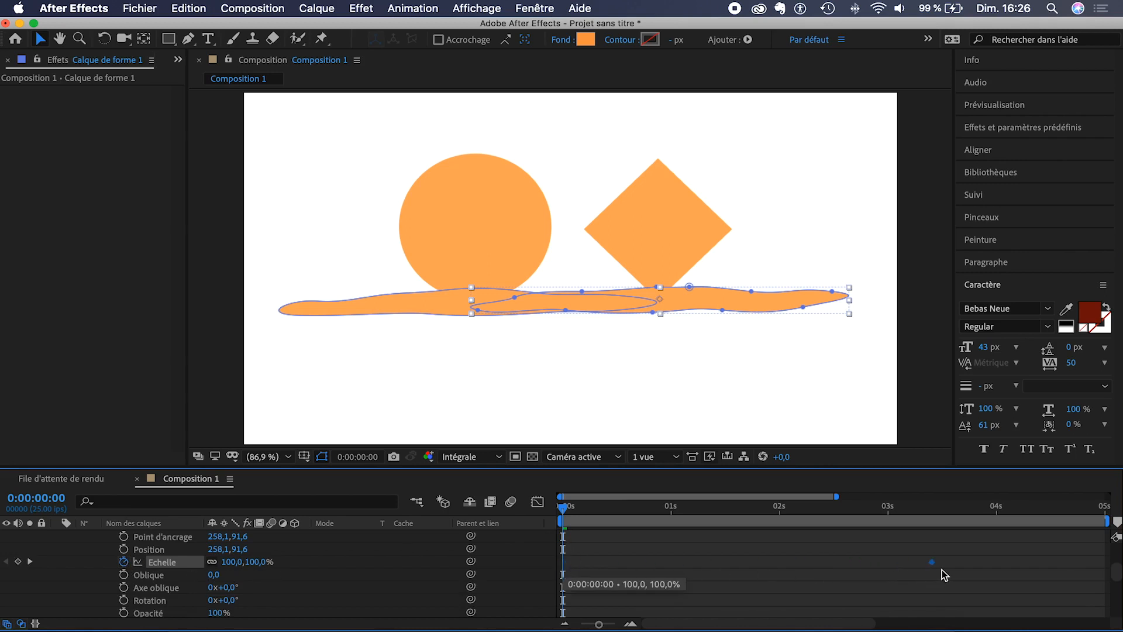
drag(1004, 569, 1071, 570)
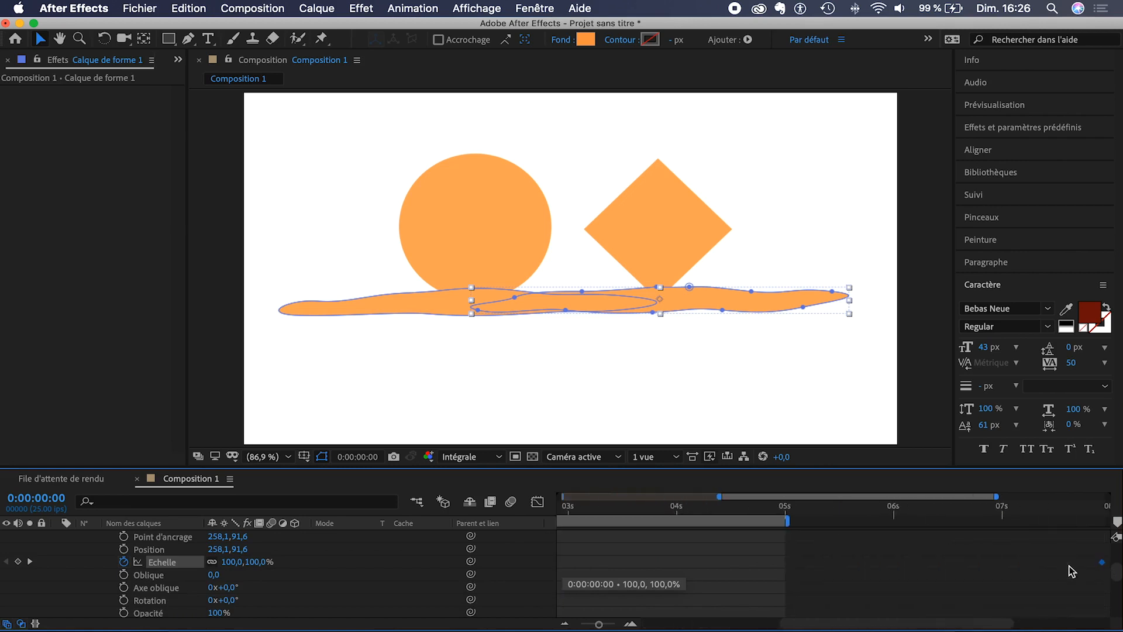
drag(789, 558, 785, 560)
scroll(732, 550, left, 10)
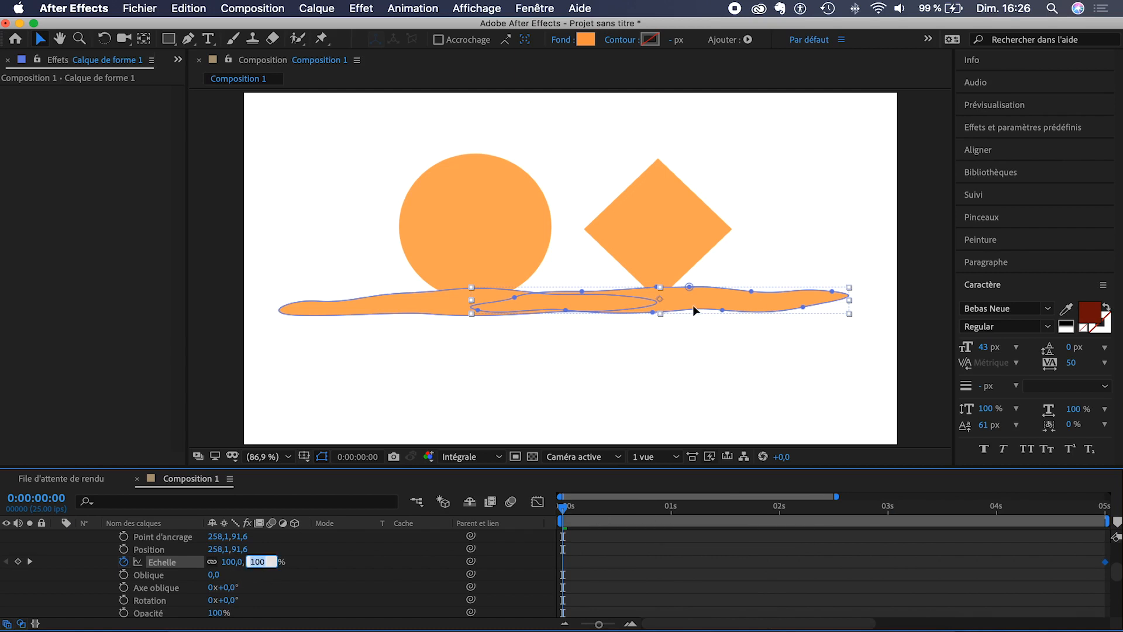
text(0)
key(Return)
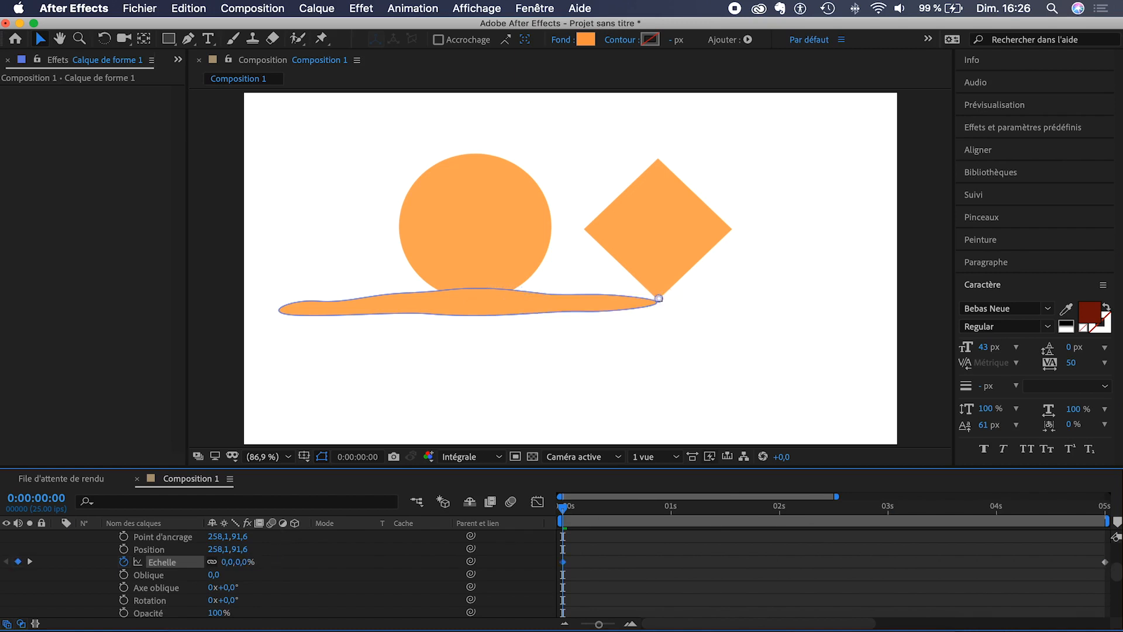
Select both scale keyframes of Forme 2 for copying and expand the transform properties of Forme 1
drag(569, 510, 482, 522)
shift+click(1104, 561)
scroll(637, 559, down, 2)
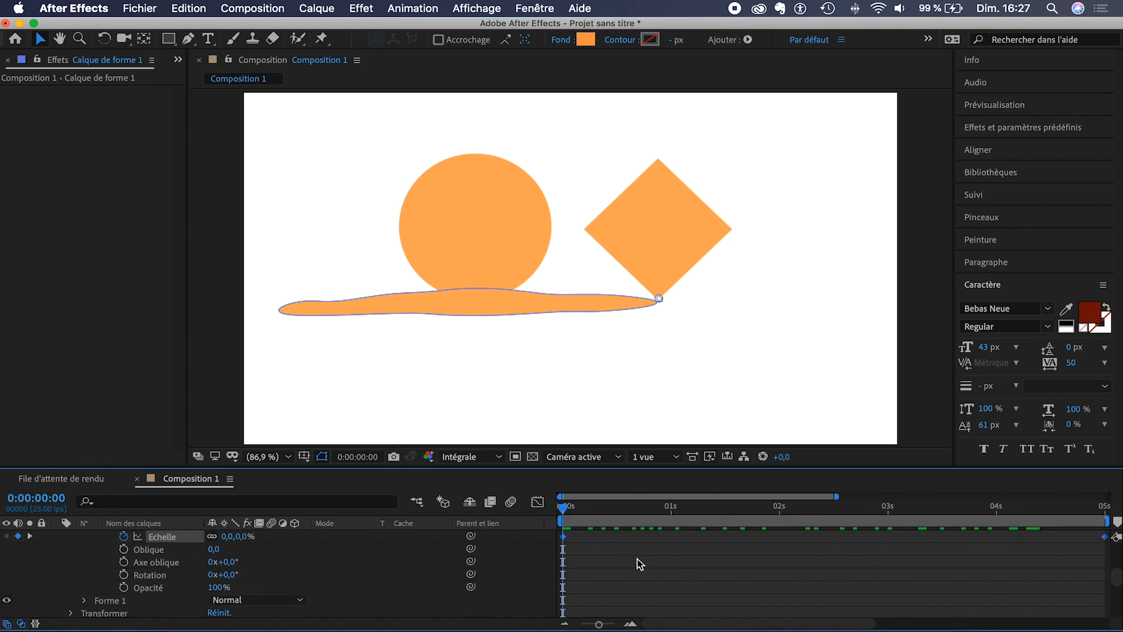
scroll(637, 559, down, 3)
click(85, 549)
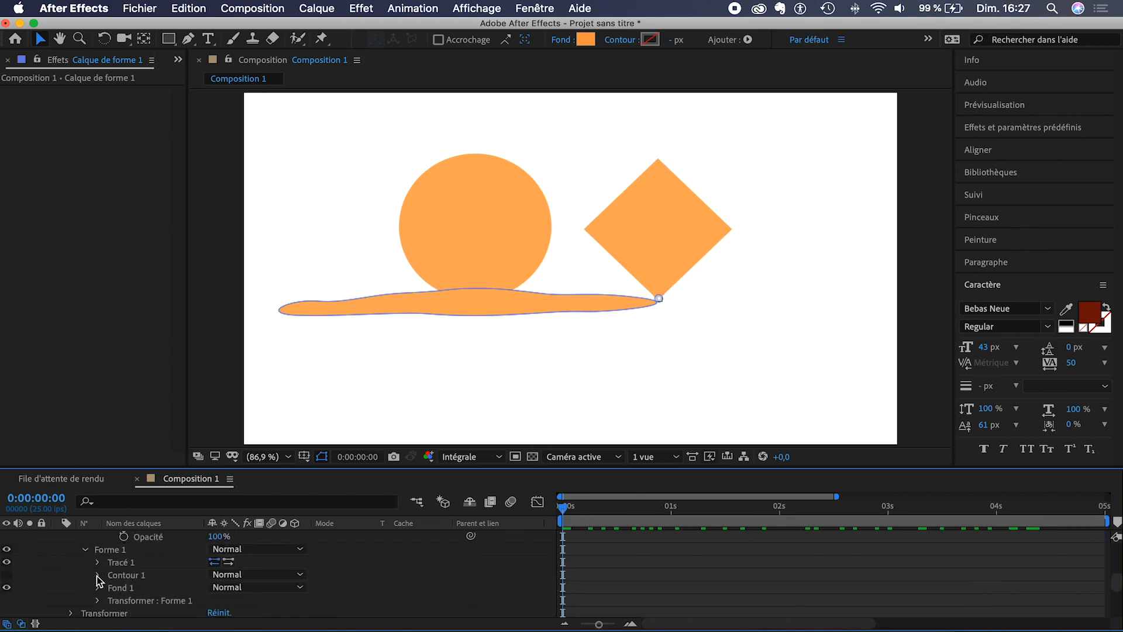
click(97, 601)
scroll(88, 596, down, 3)
scroll(102, 577, up, 1)
scroll(102, 578, up, 1)
Try to paste the copied scale keyframes onto the position of Forme 1
click(143, 548)
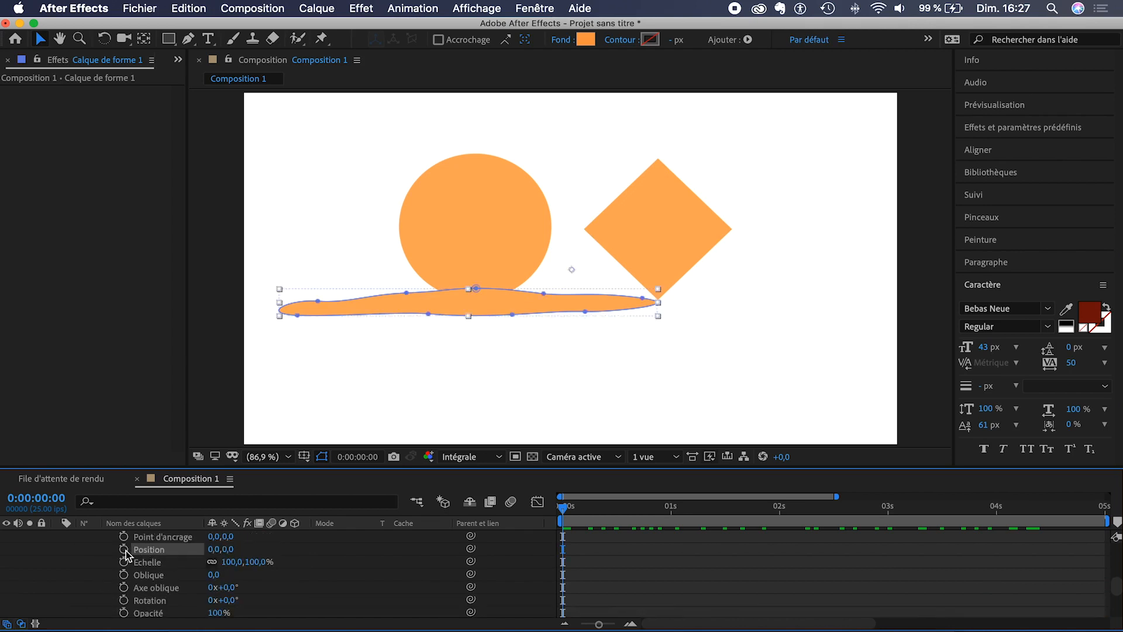
key(super+v)
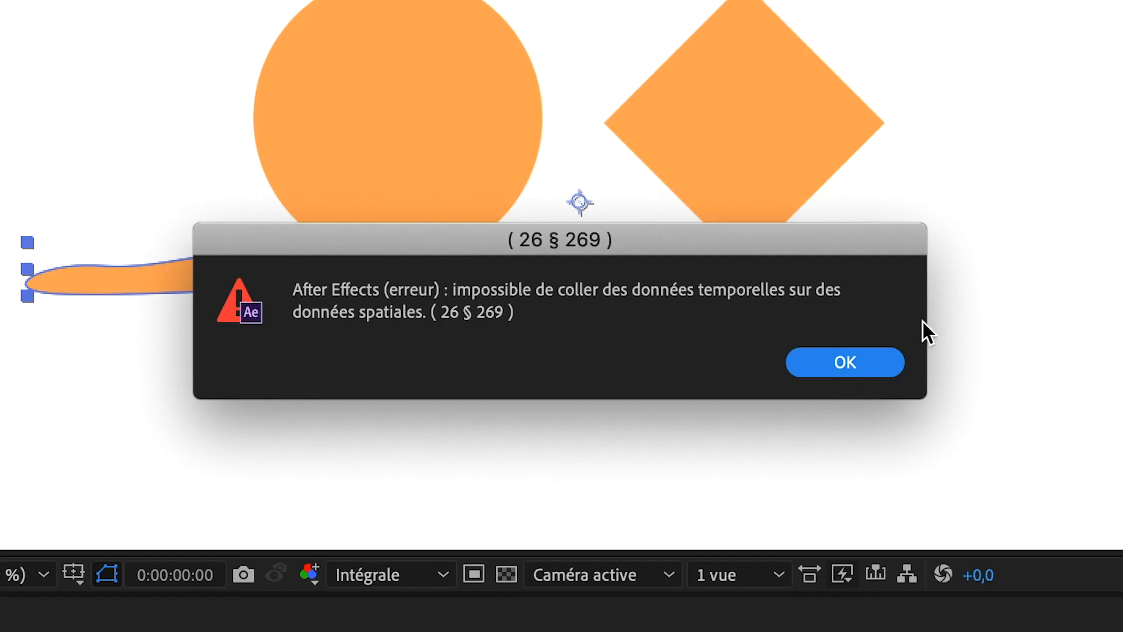
click(854, 365)
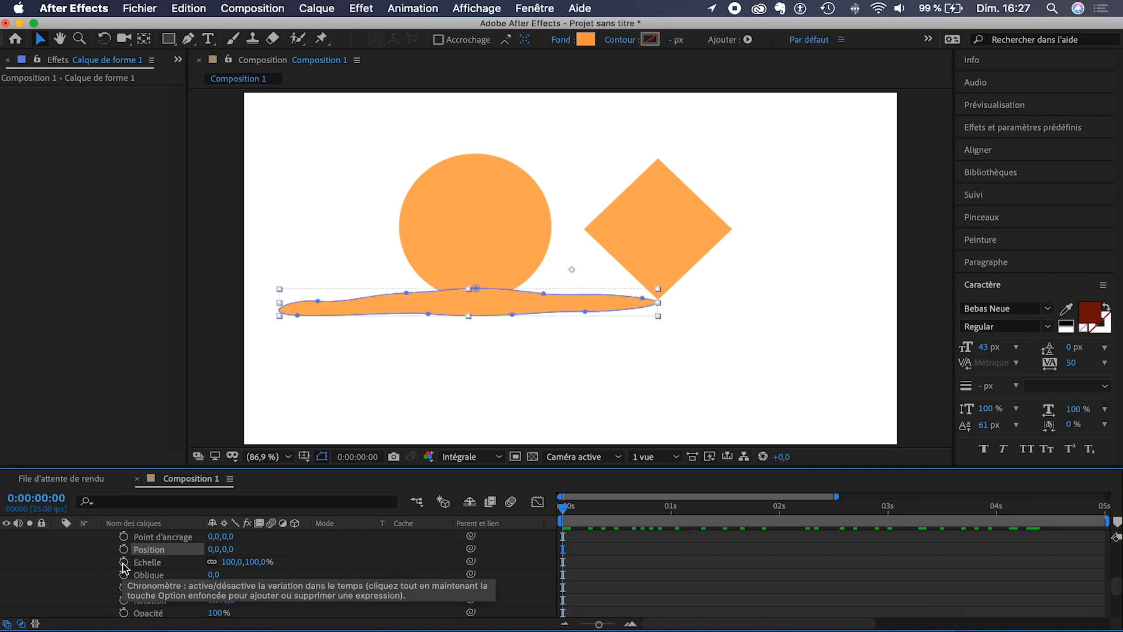
Try the copied scale keyframes on the scale of Forme 1 before recentring its anchor, and scrub to 0:00:01:08 to check
click(123, 562)
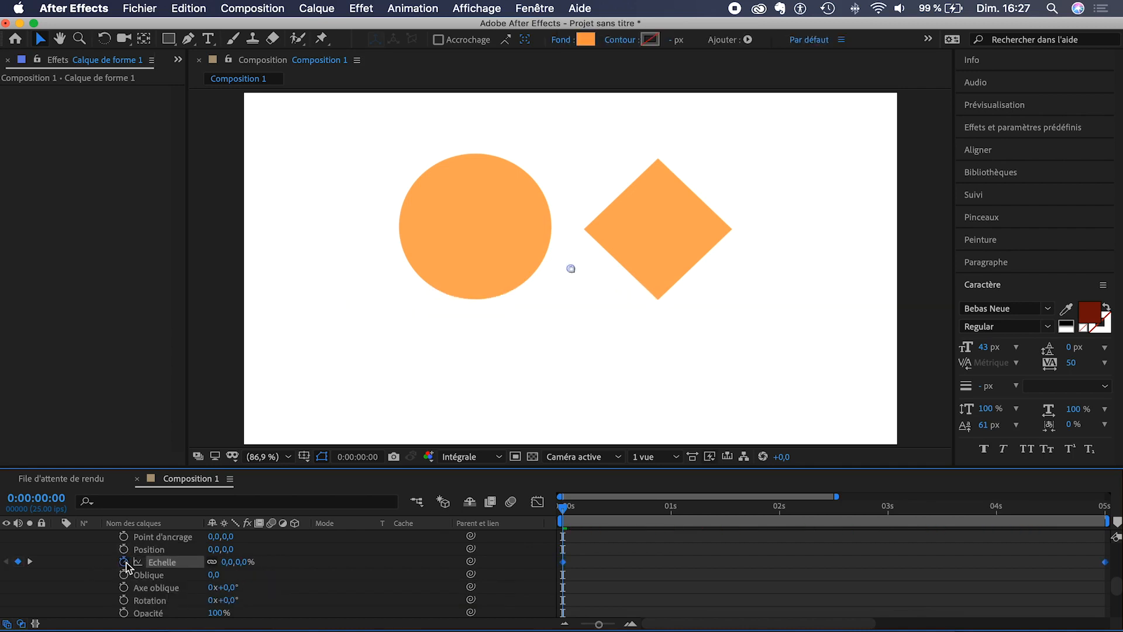
drag(563, 510, 708, 516)
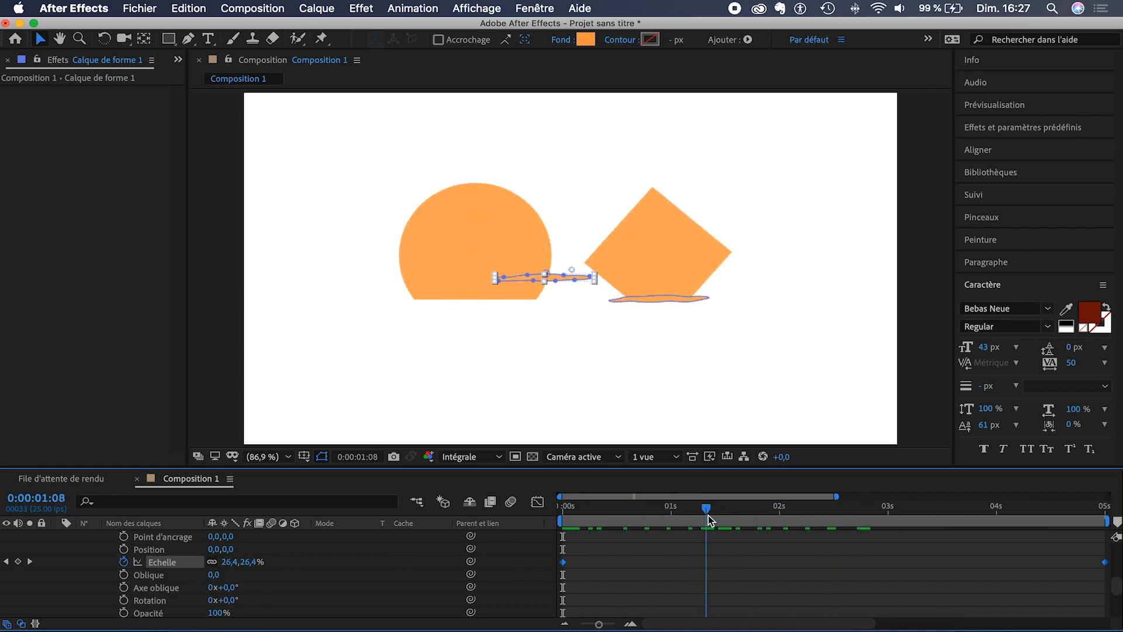
key(Home)
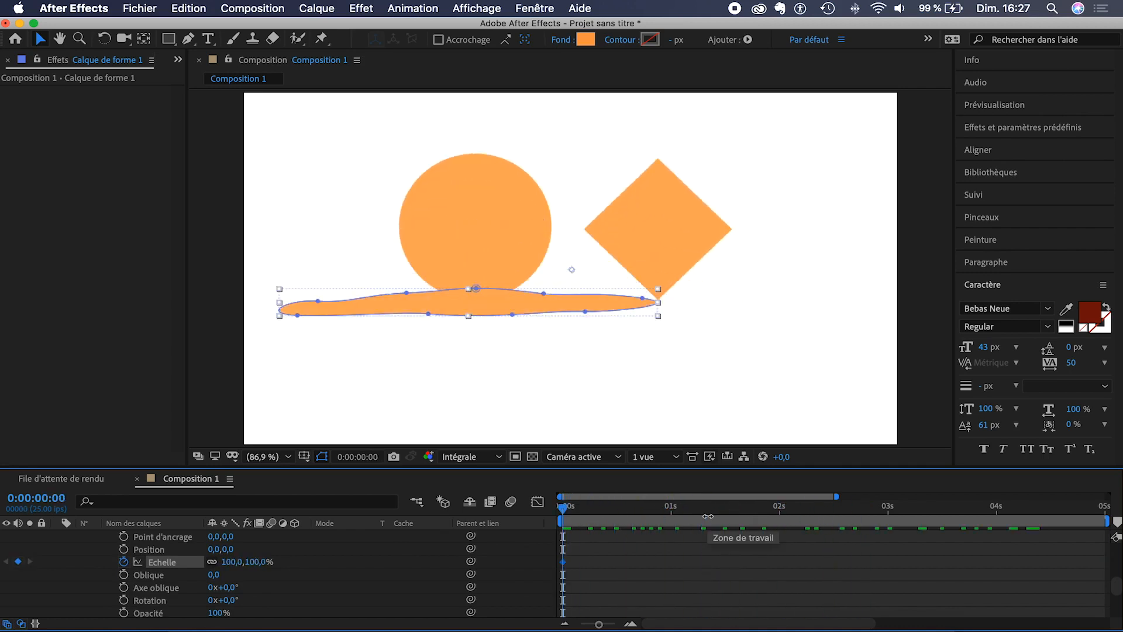
Move the anchor point of Forme 1 to the centre of its wavy shape, at about -290.3, 99.1
click(143, 39)
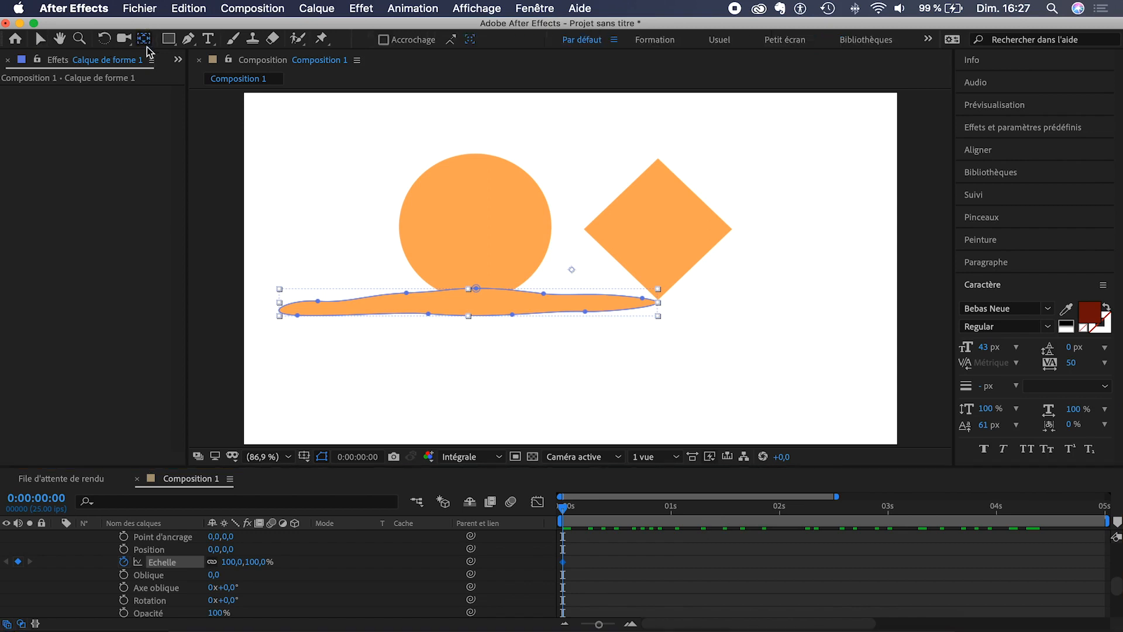
drag(572, 271, 482, 300)
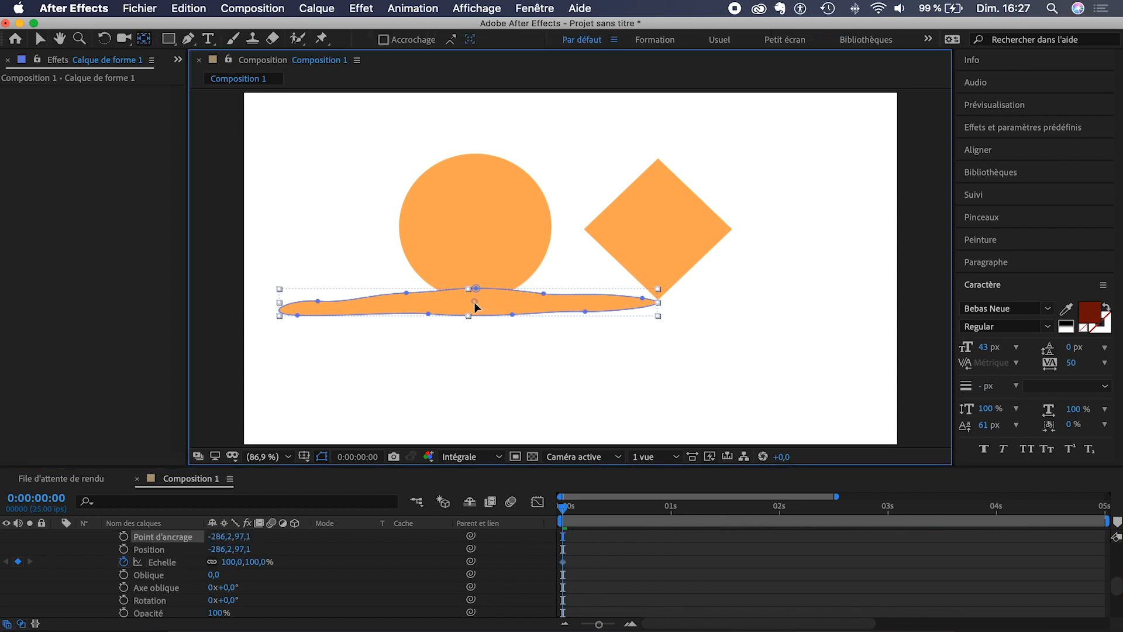
click(41, 39)
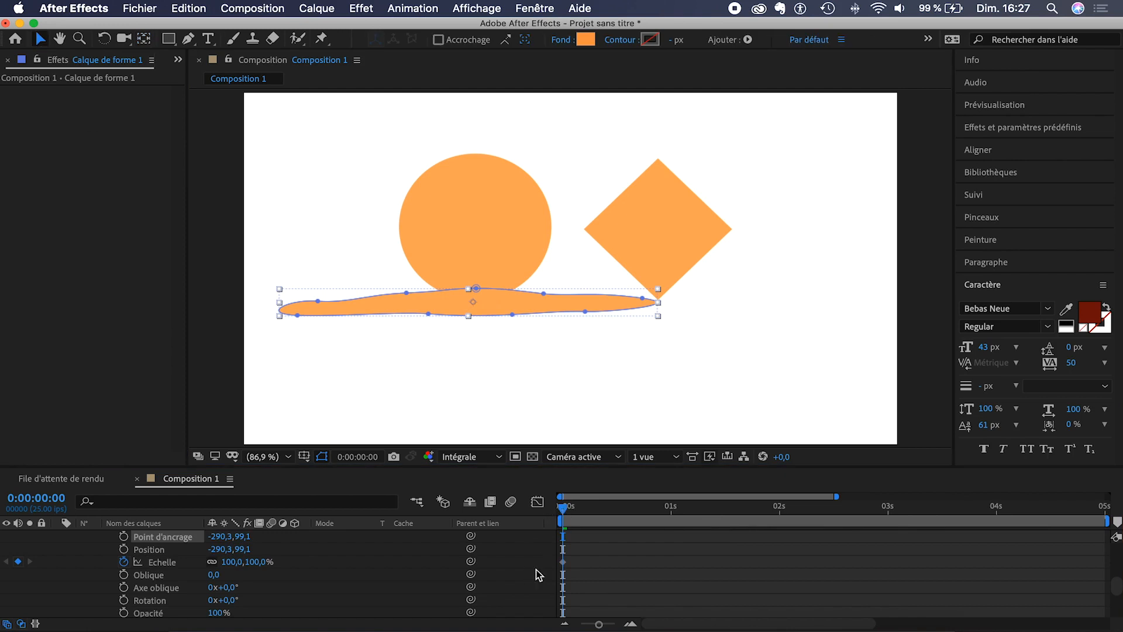
Paste the copied scale keyframes onto the scale of Forme 1 at the start of the timeline
key(super+v)
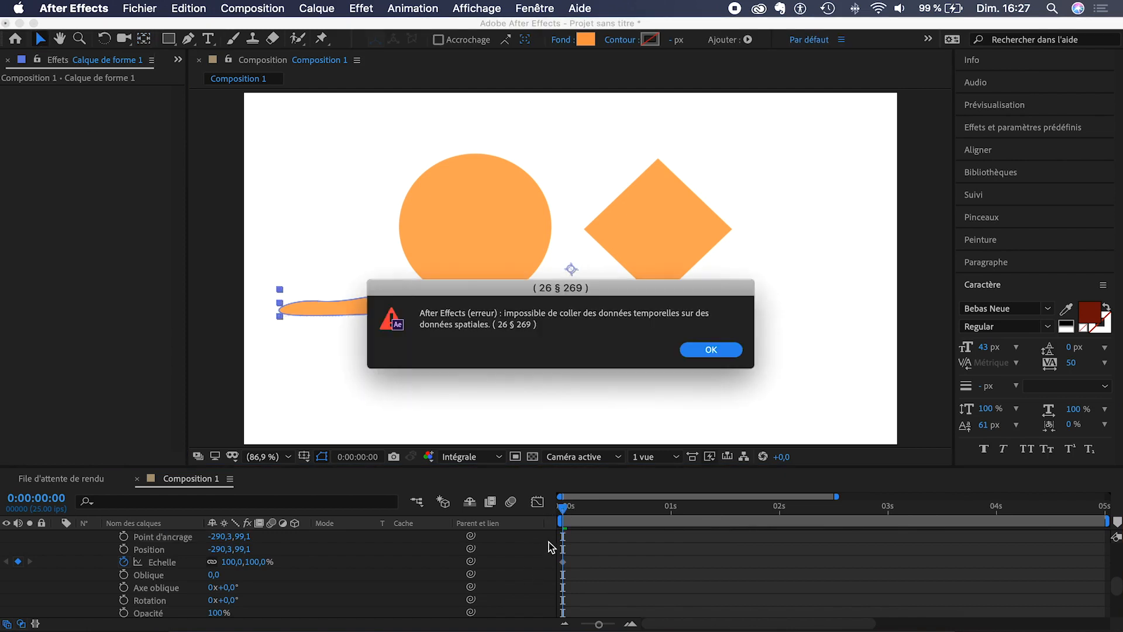
click(710, 351)
click(161, 562)
key(super+v)
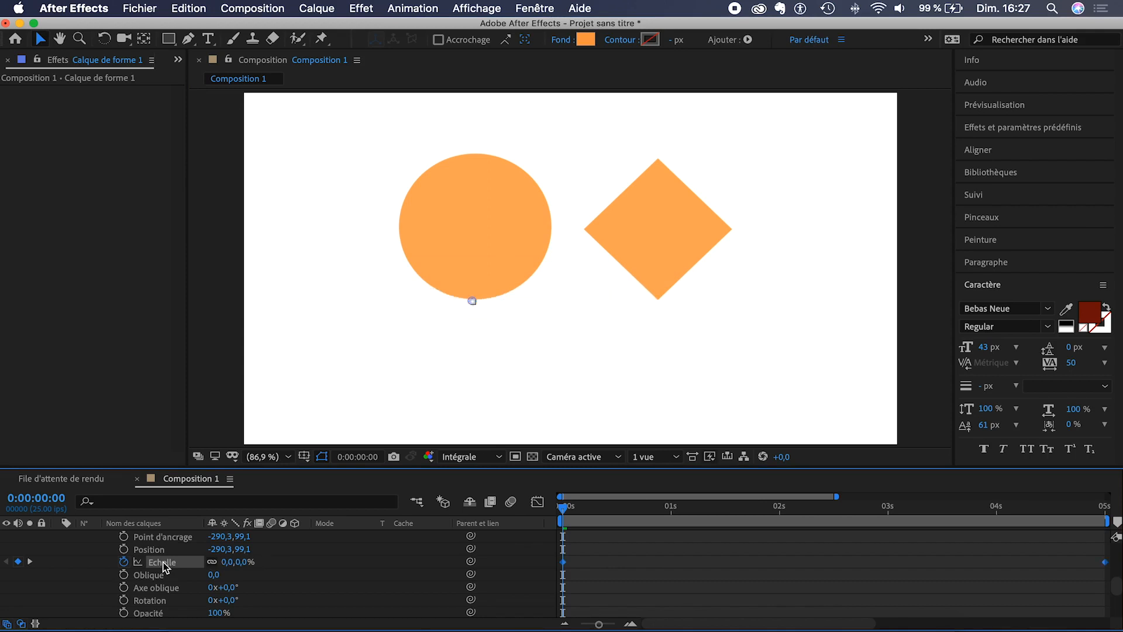
Preview the growing shapes and, at 0:00:01:11, raise the wavy shape under the circle to a Y position of 93.1
key(space)
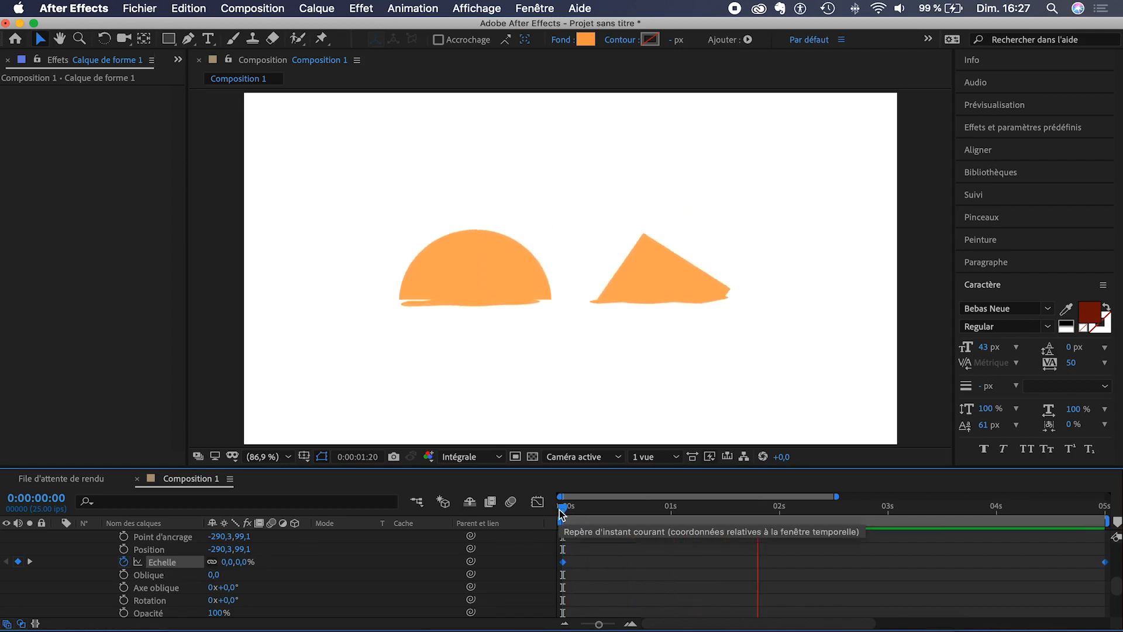
click(579, 506)
drag(592, 513, 720, 514)
click(669, 560)
click(426, 300)
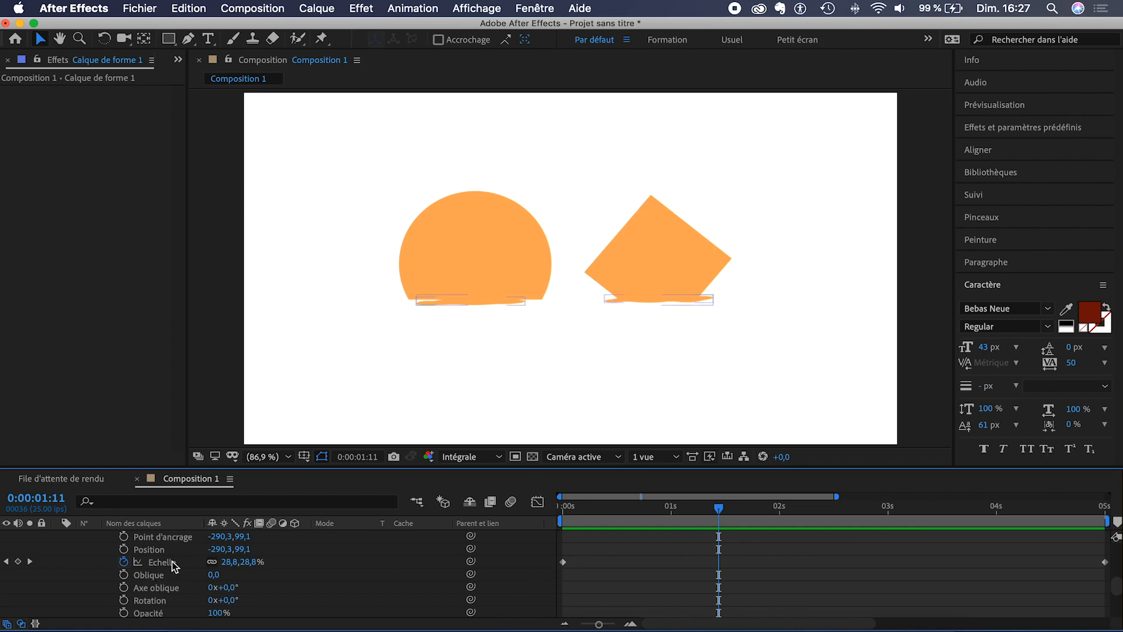
click(464, 300)
drag(241, 548, 236, 548)
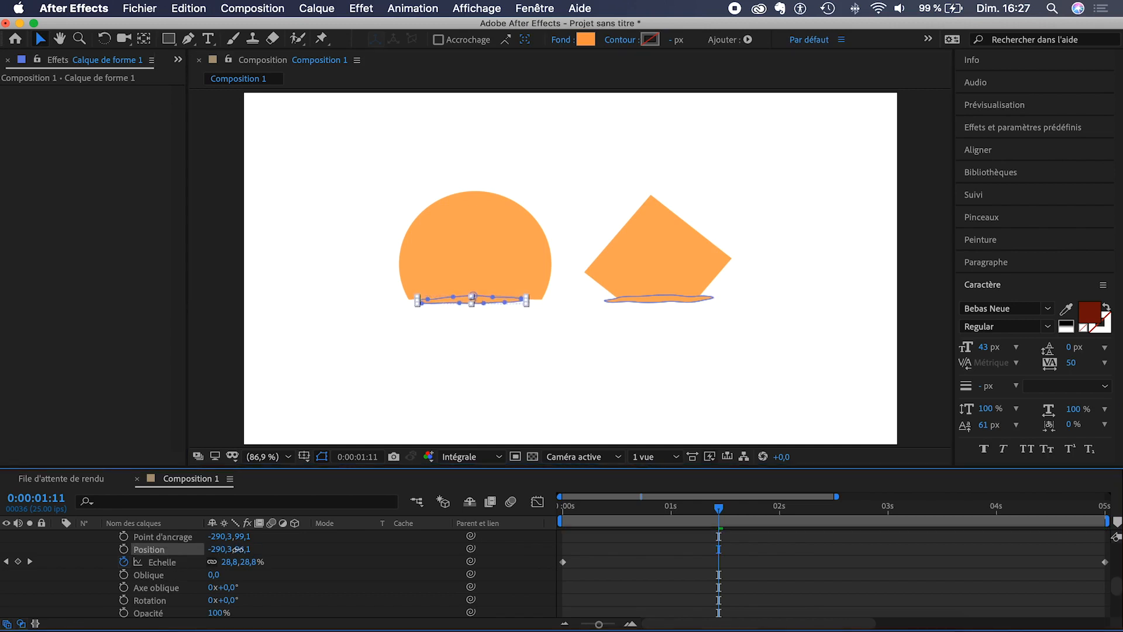
click(629, 535)
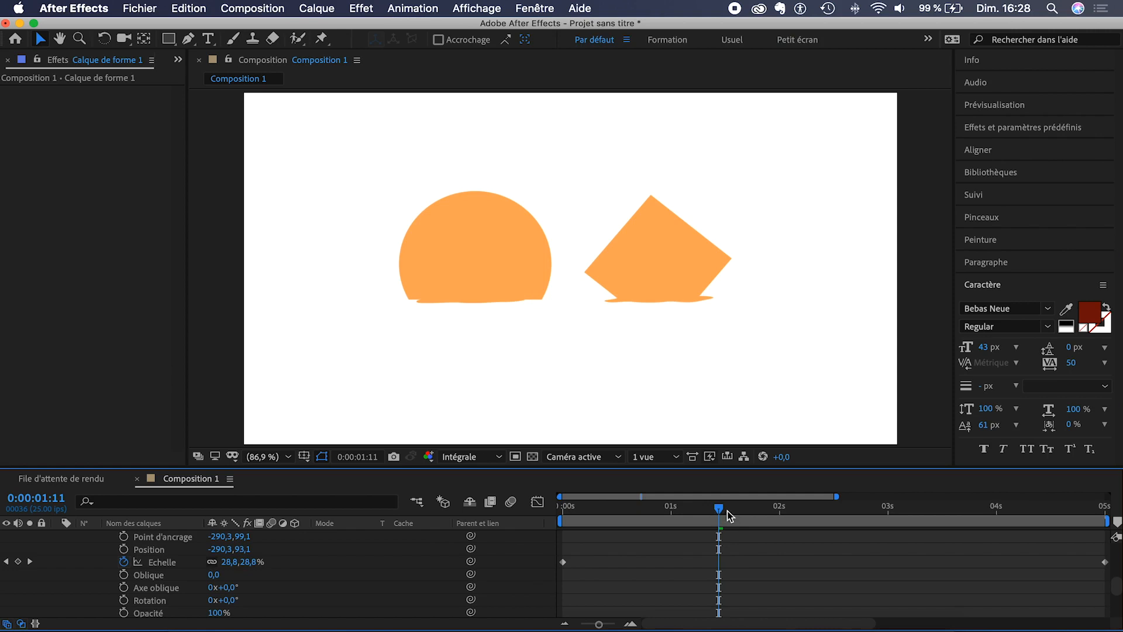
Scrub to 0:00:04:20 and reduce Calque de forme 1 to its keyframed properties
drag(714, 509, 1021, 507)
scroll(863, 558, right, 3)
click(1042, 561)
scroll(1035, 591, down, 1)
scroll(1035, 590, down, 1)
scroll(1035, 591, left, 3)
scroll(1035, 591, up, 3)
scroll(656, 547, up, 4)
scroll(656, 547, down, 4)
scroll(656, 547, down, 2)
scroll(657, 547, right, 1)
scroll(656, 547, up, 5)
scroll(656, 547, left, 1)
key(u)
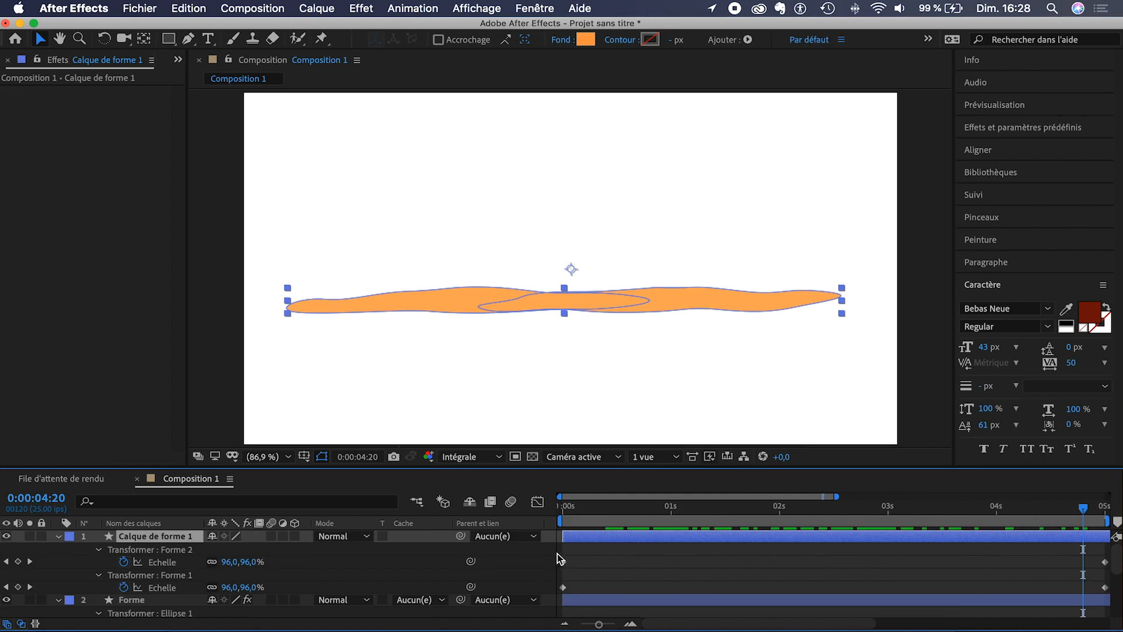
Apply Easy Ease to all scale keyframes of Forme 1 and Forme 2 in the graph editor
drag(557, 553, 748, 592)
click(538, 502)
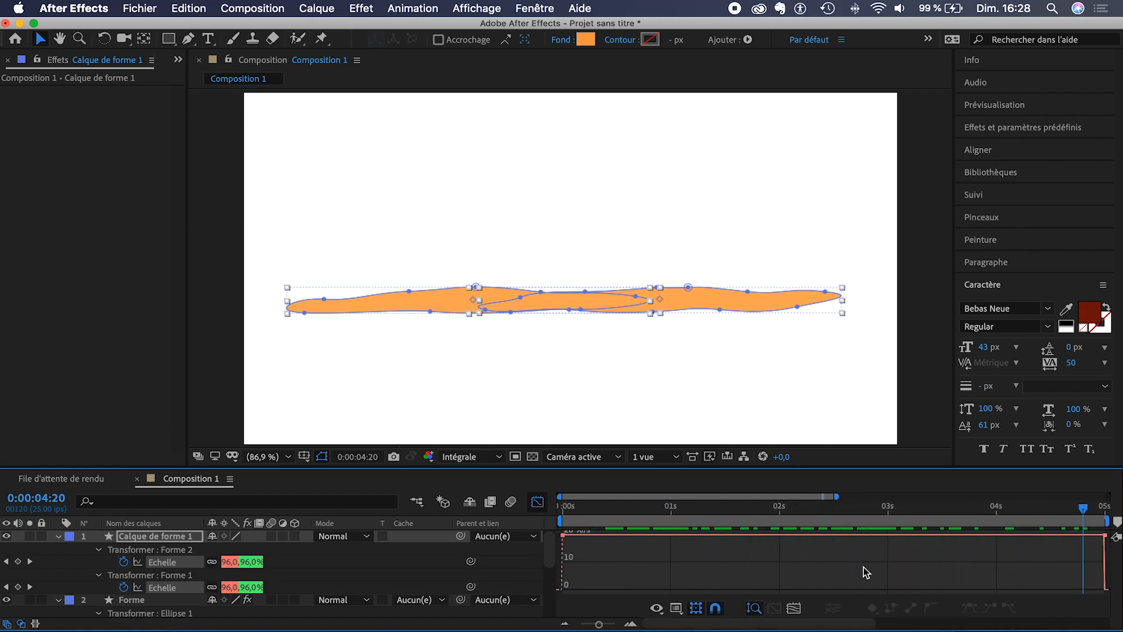
key(minus)
key(minus)
drag(863, 568, 486, 528)
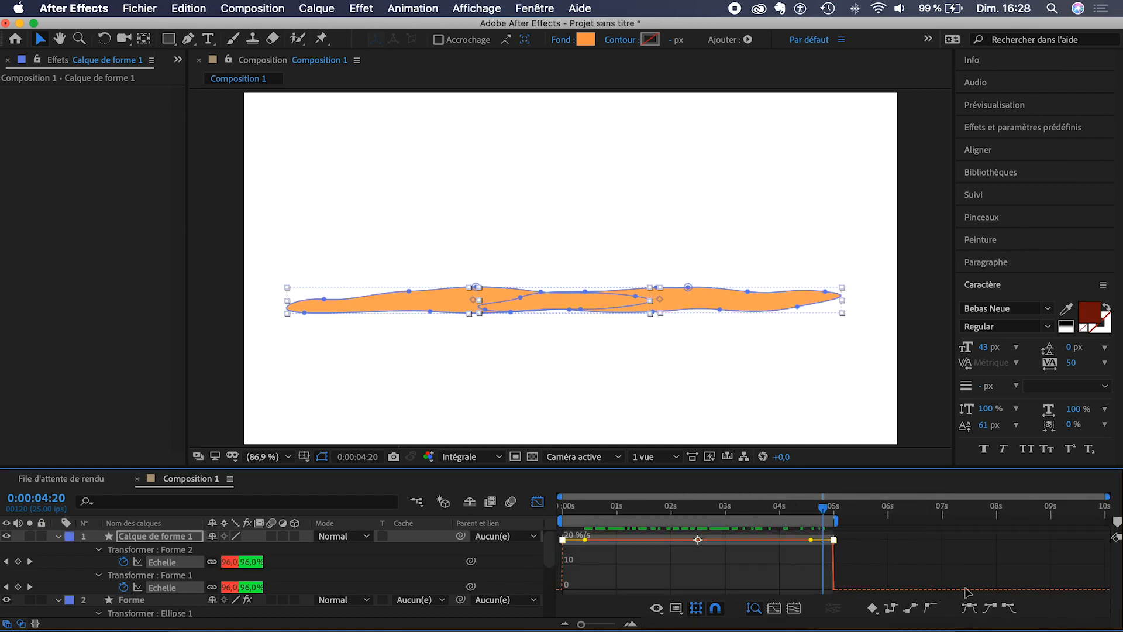
click(971, 608)
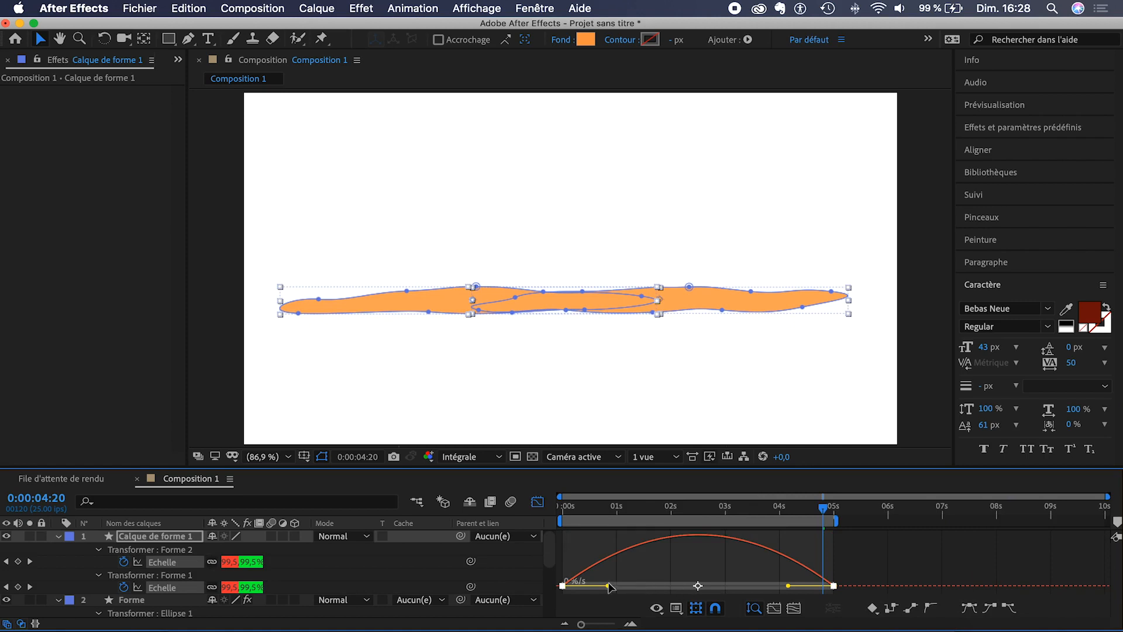
Shorten the starting ease handle and extend the ending one back to about 3.1 s, and preview the faster spread
scroll(609, 584, up, 5)
scroll(609, 583, left, 3)
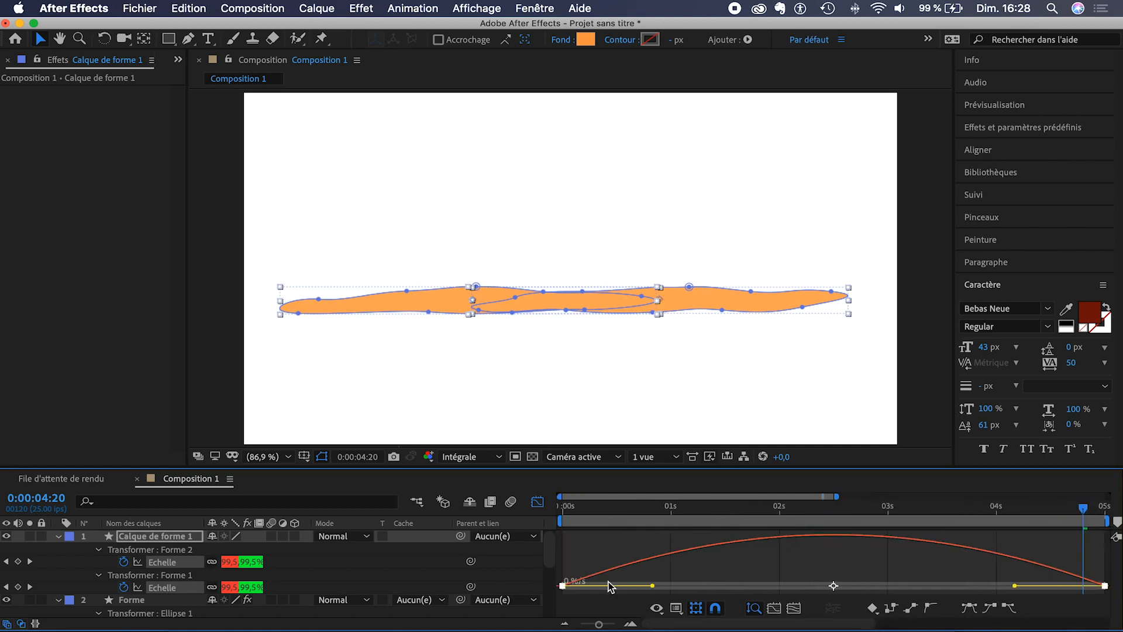
scroll(609, 584, down, 5)
drag(608, 585, 589, 585)
drag(588, 587, 583, 583)
drag(799, 586, 740, 585)
drag(578, 511, 546, 507)
key(space)
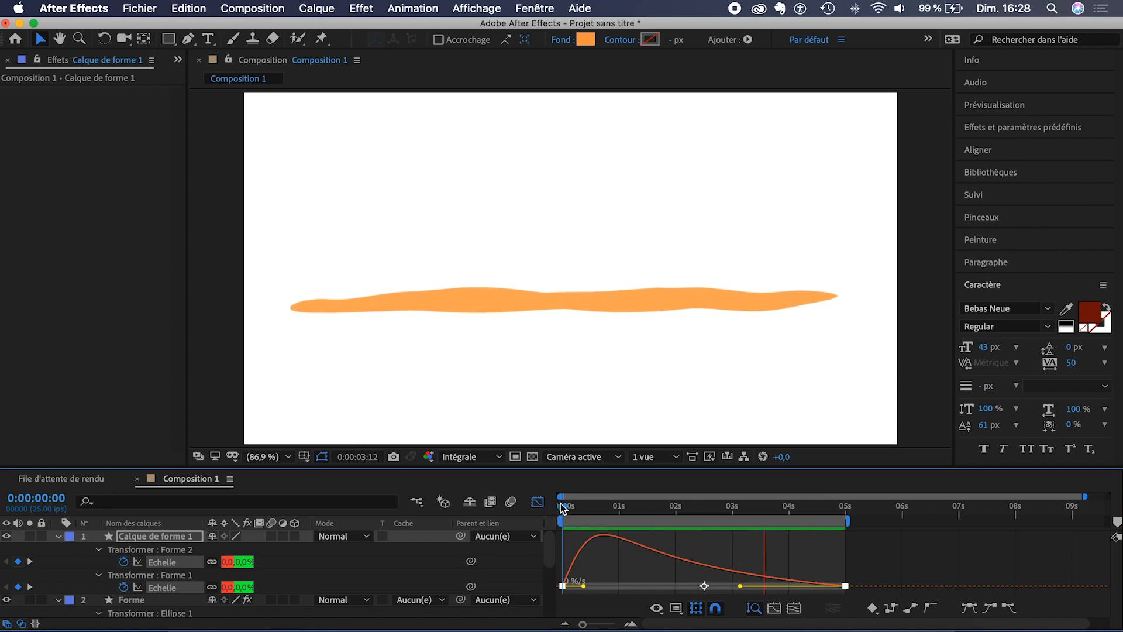
key(space)
Lengthen the starting ease handle of the scale curve to about 0.9 s and preview the softer start
drag(584, 586, 613, 587)
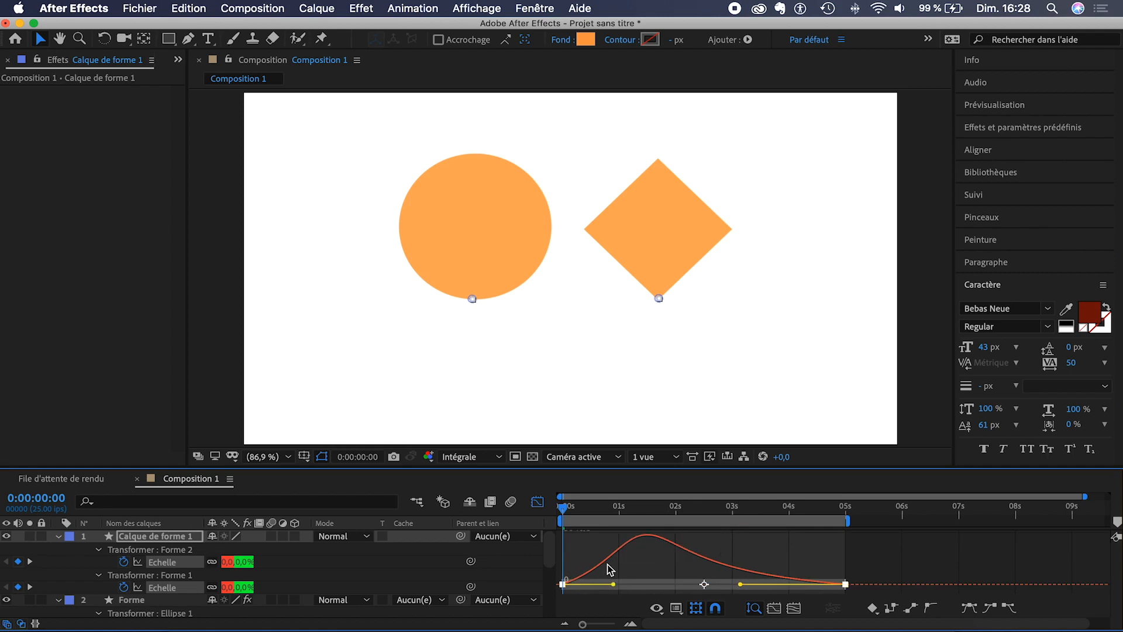
key(space)
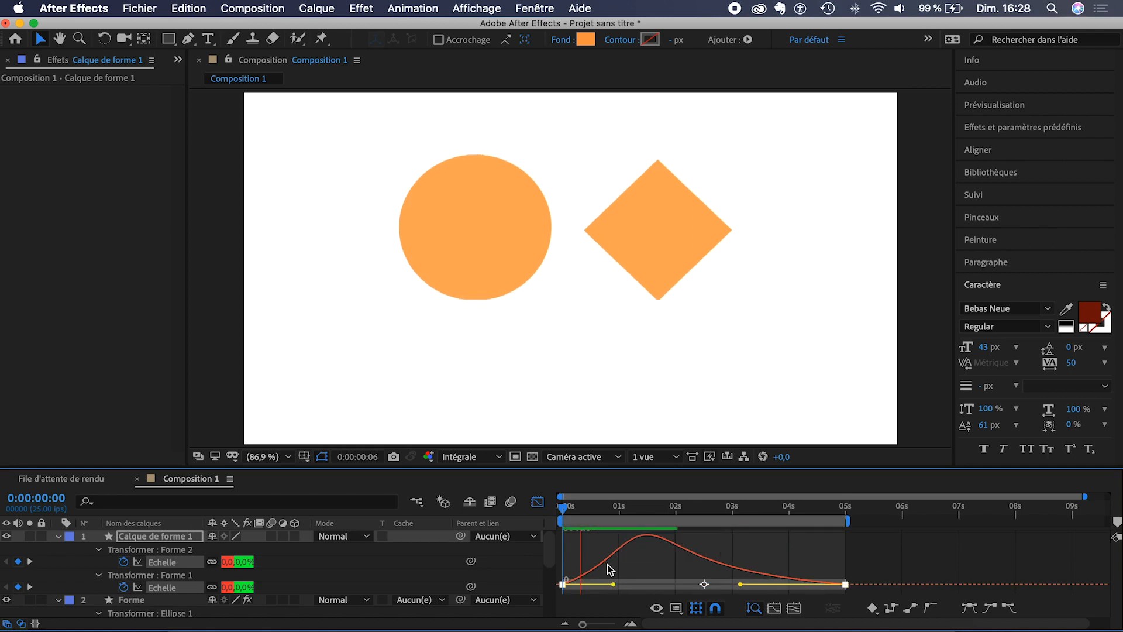
mouse_move(563, 509)
mouse_down()
mouse_move(703, 510)
mouse_move(552, 505)
mouse_up()
key(space)
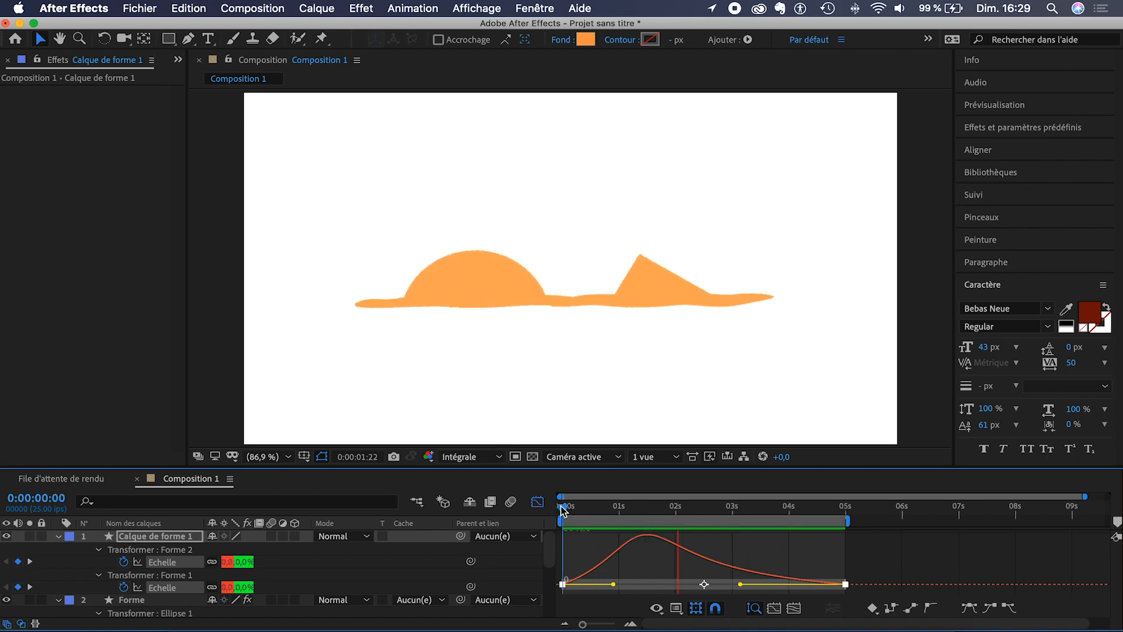
key(space)
Move the final scale keyframes and the end of the work area to about 4.5 s and preview the animation
drag(845, 585, 818, 584)
key(space)
click(563, 505)
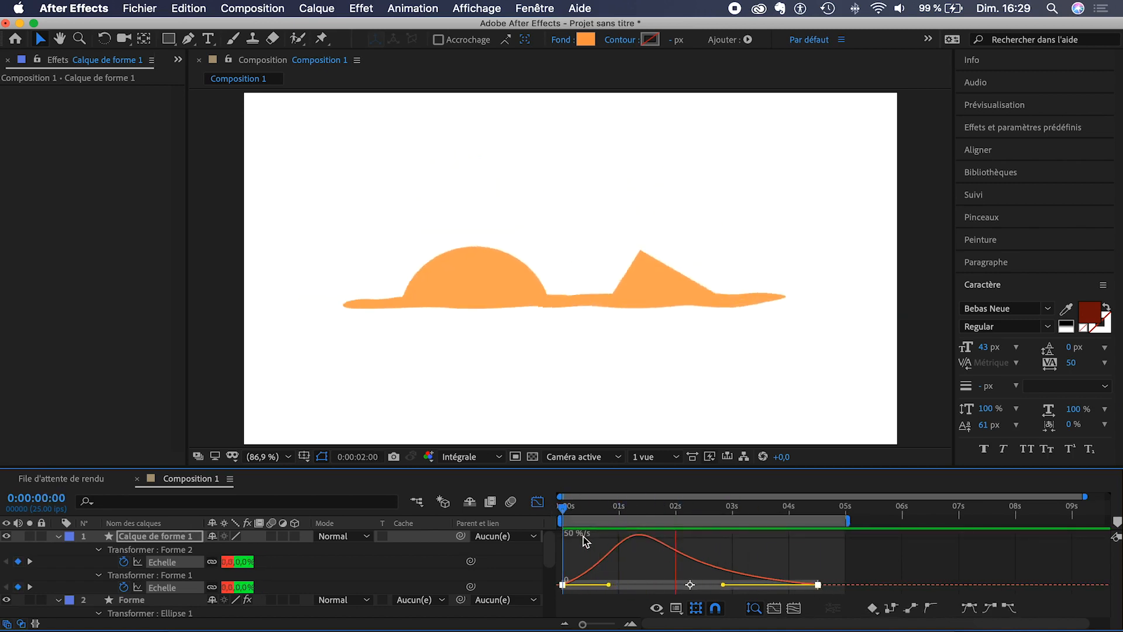
key(space)
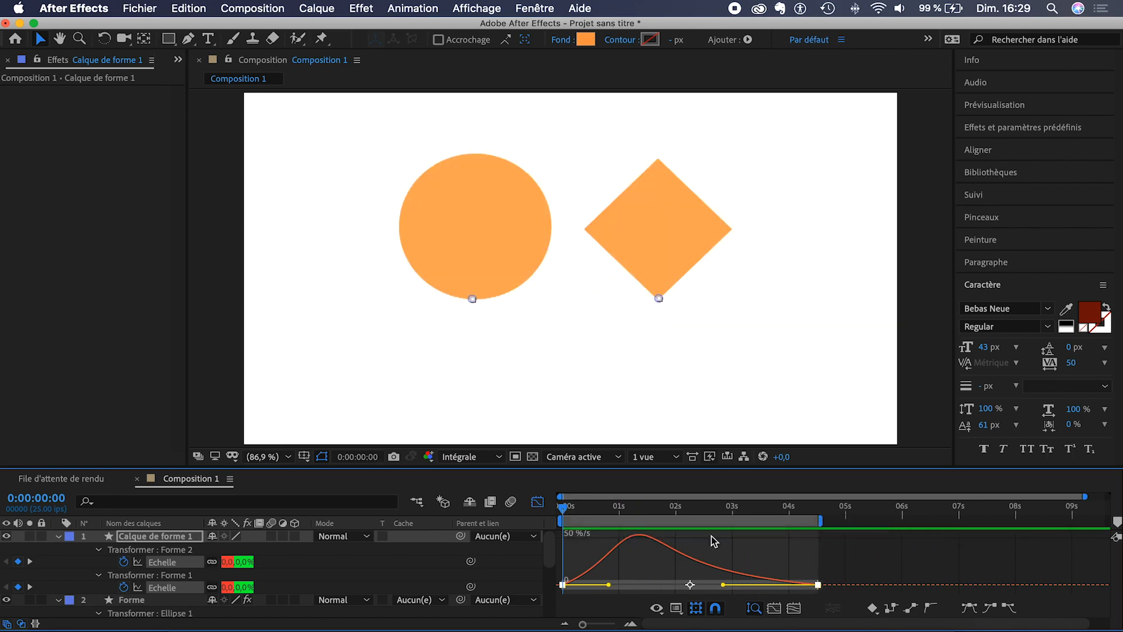
Return the timeline to the layer bars and examine the start of the melting at 0:00:00:19
key(shift+F3)
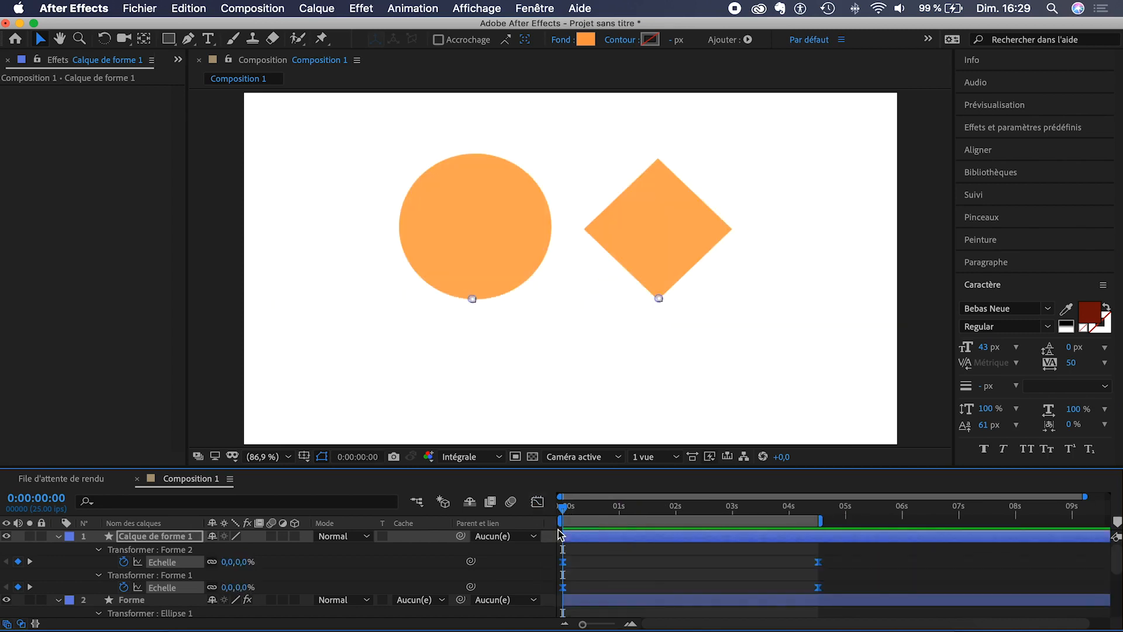
click(613, 549)
drag(560, 507, 602, 518)
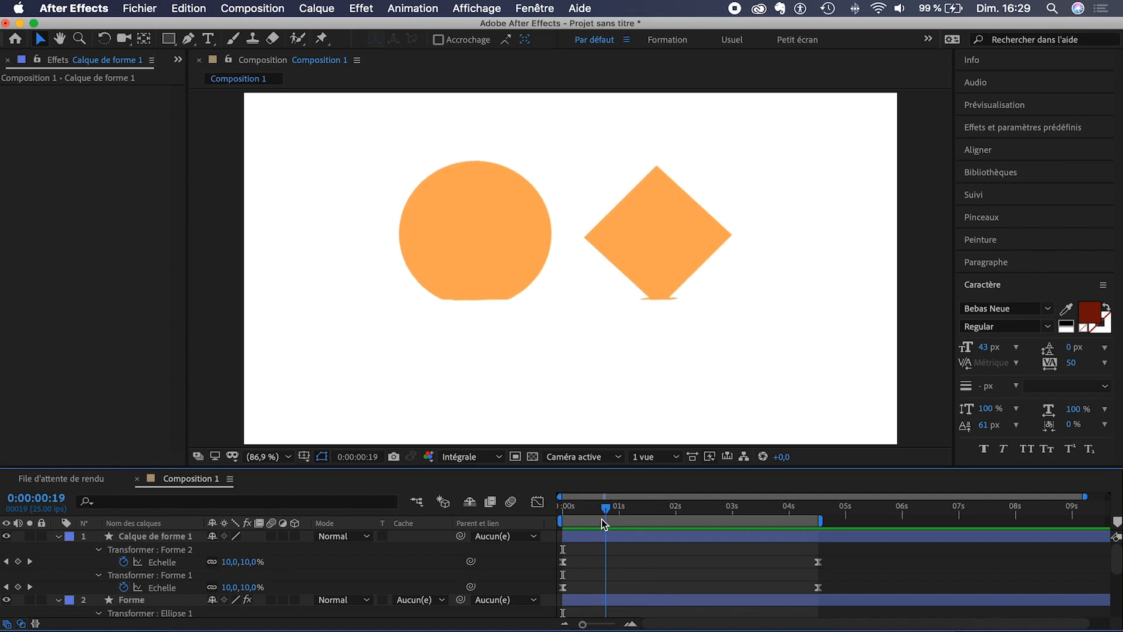
Check the melt around 0:00:01:24 and add a new adjustment layer above the shape layers
drag(602, 518, 675, 517)
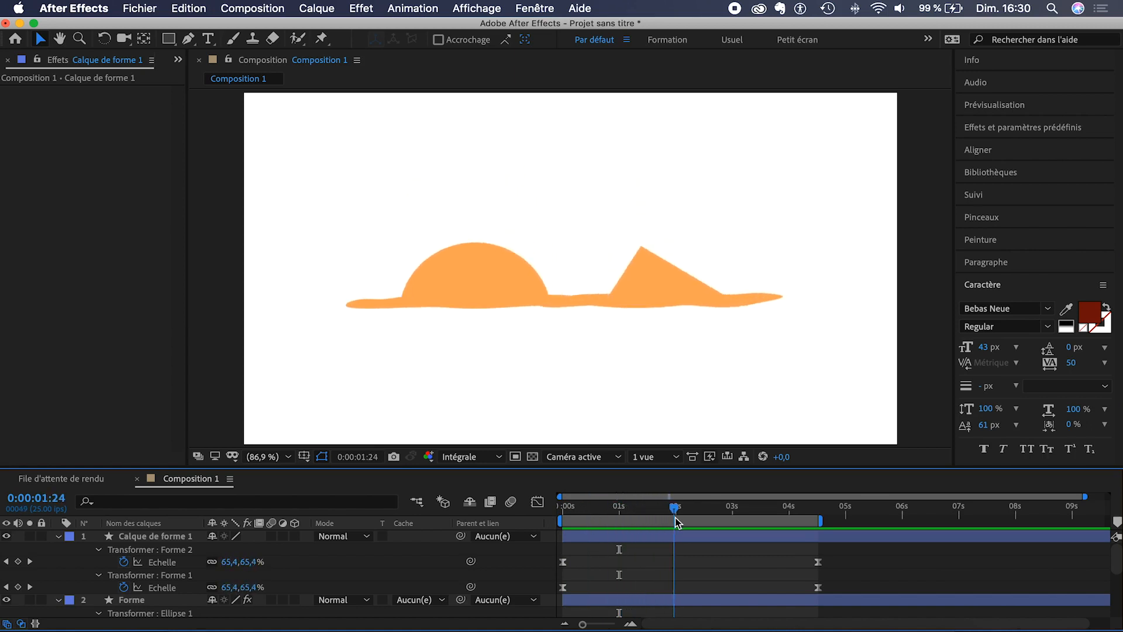
right_click(642, 548)
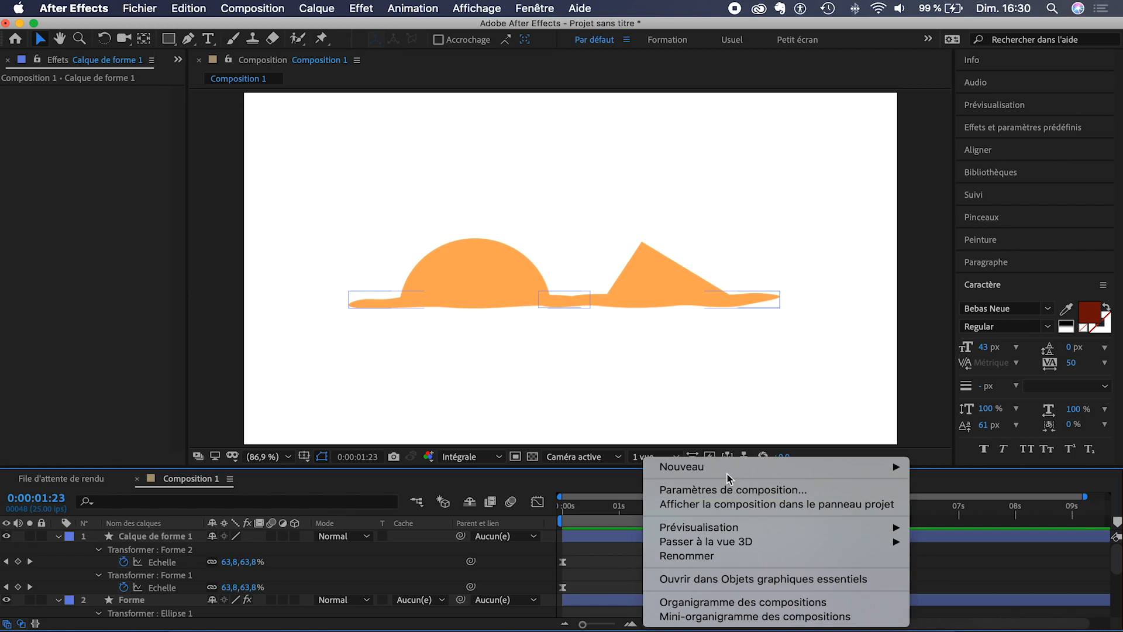
mouse_move(727, 472)
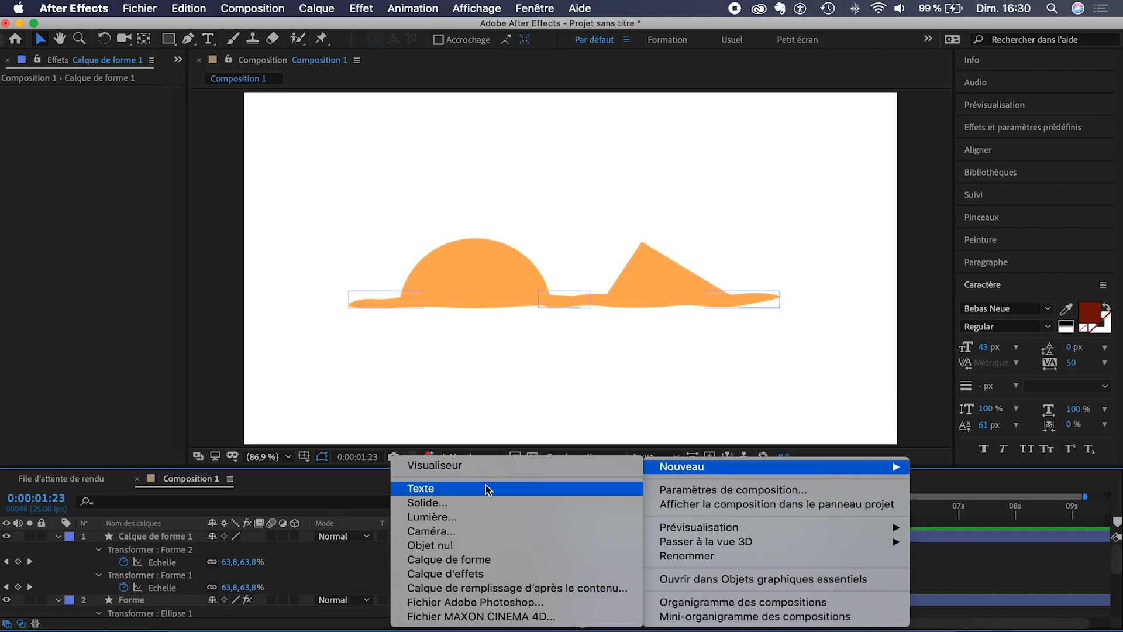
click(469, 574)
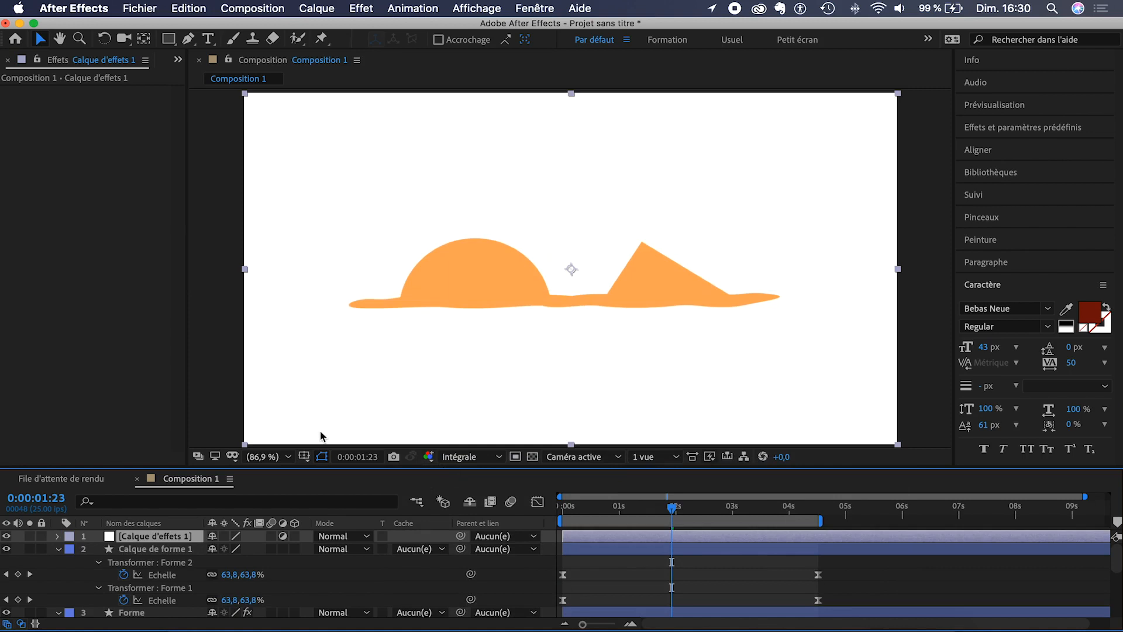
Apply Gaussian Blur to the adjustment layer, try out the blur amount and bring it back to 0
click(360, 8)
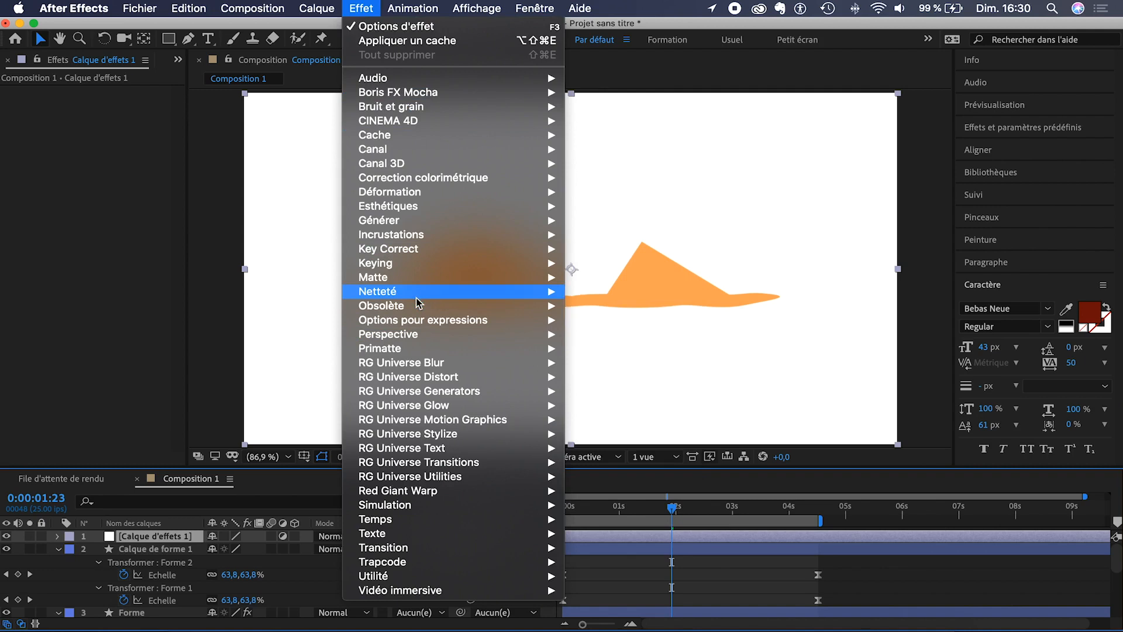
mouse_move(420, 292)
click(649, 419)
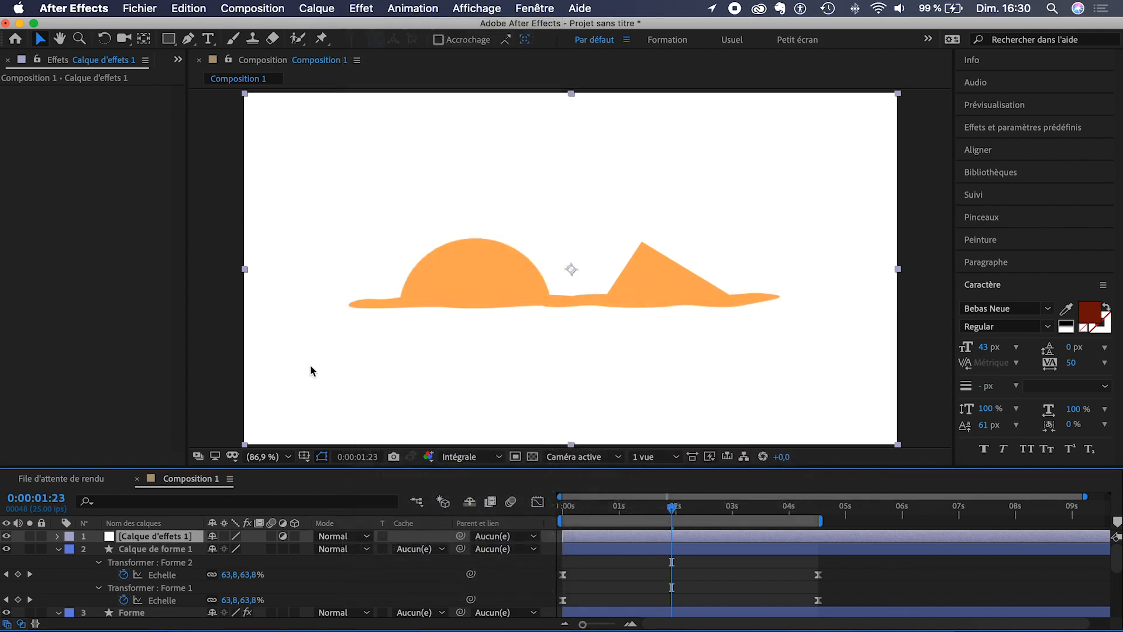
drag(110, 105, 132, 105)
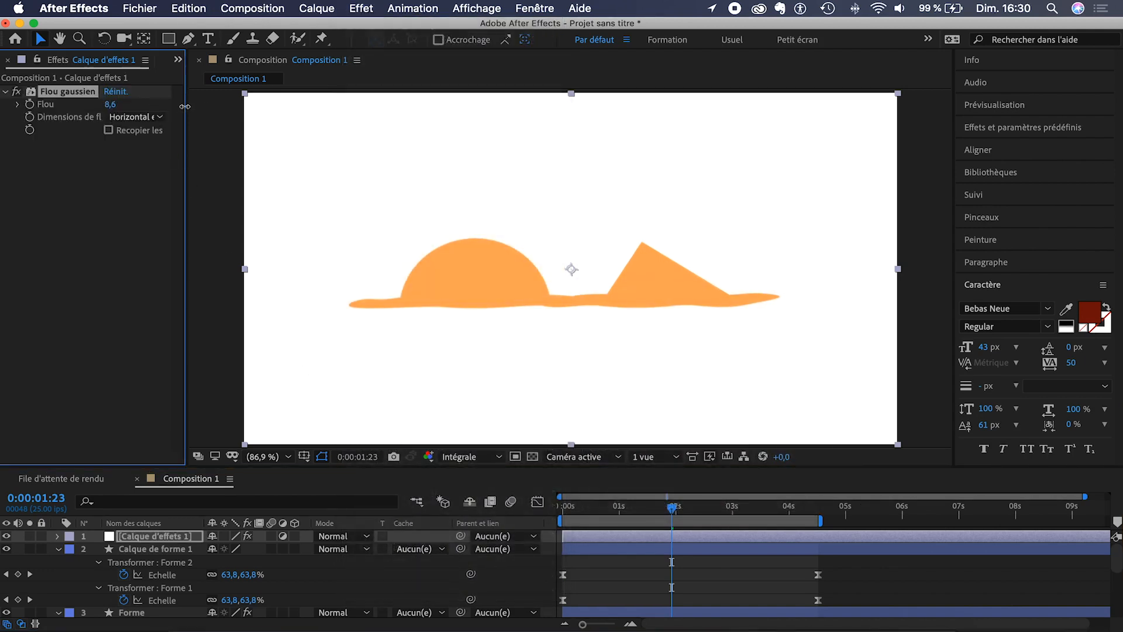
drag(235, 112, 171, 109)
Keyframe the Gaussian blur from 0 at the start of the composition to about 92.5 at 0:00:01:13
drag(641, 510, 566, 510)
click(30, 104)
click(651, 512)
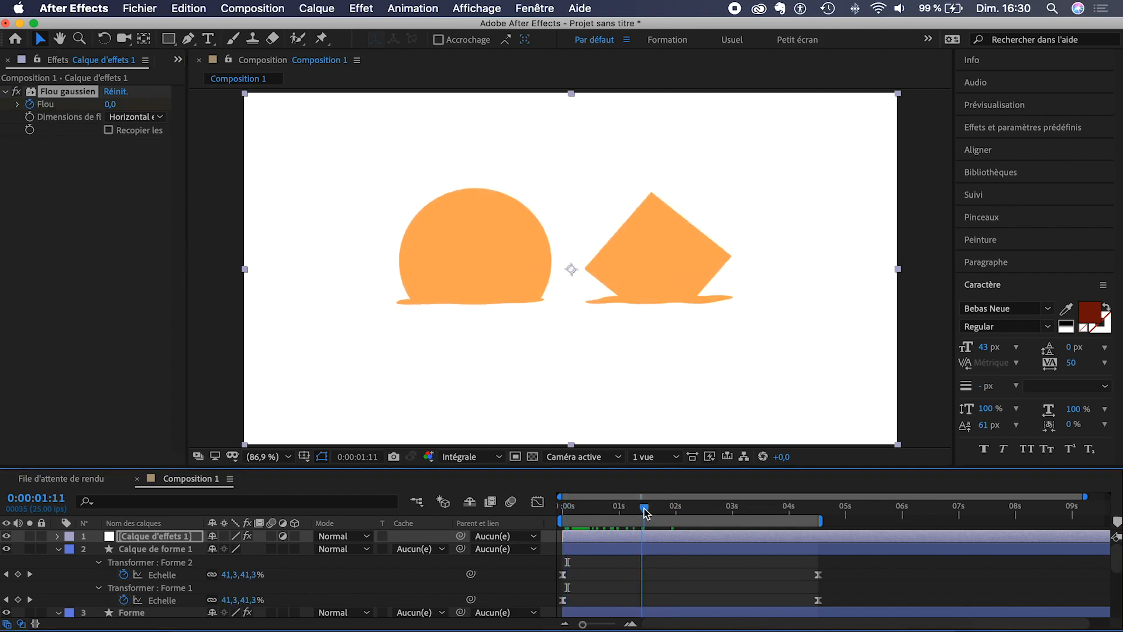
drag(117, 104, 121, 104)
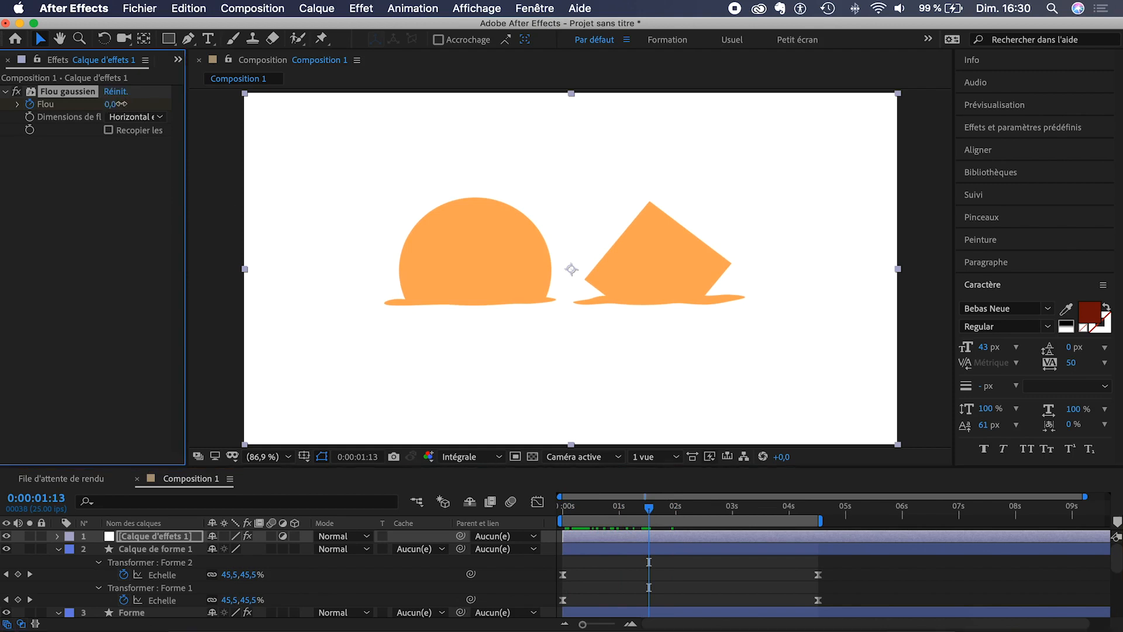
drag(211, 115, 309, 128)
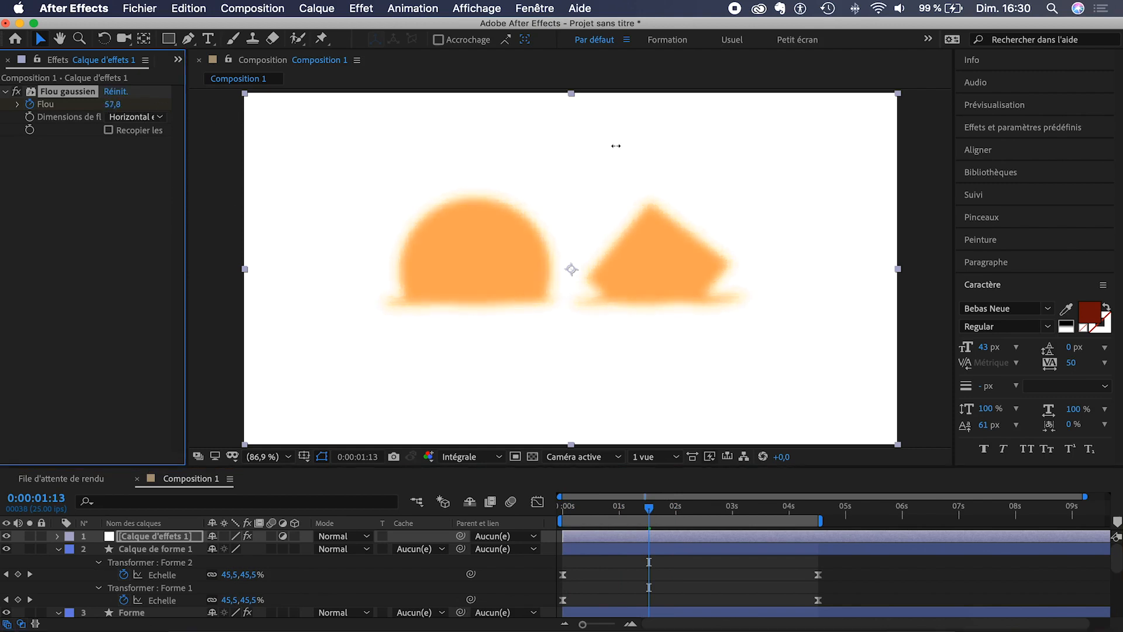
drag(615, 145, 662, 148)
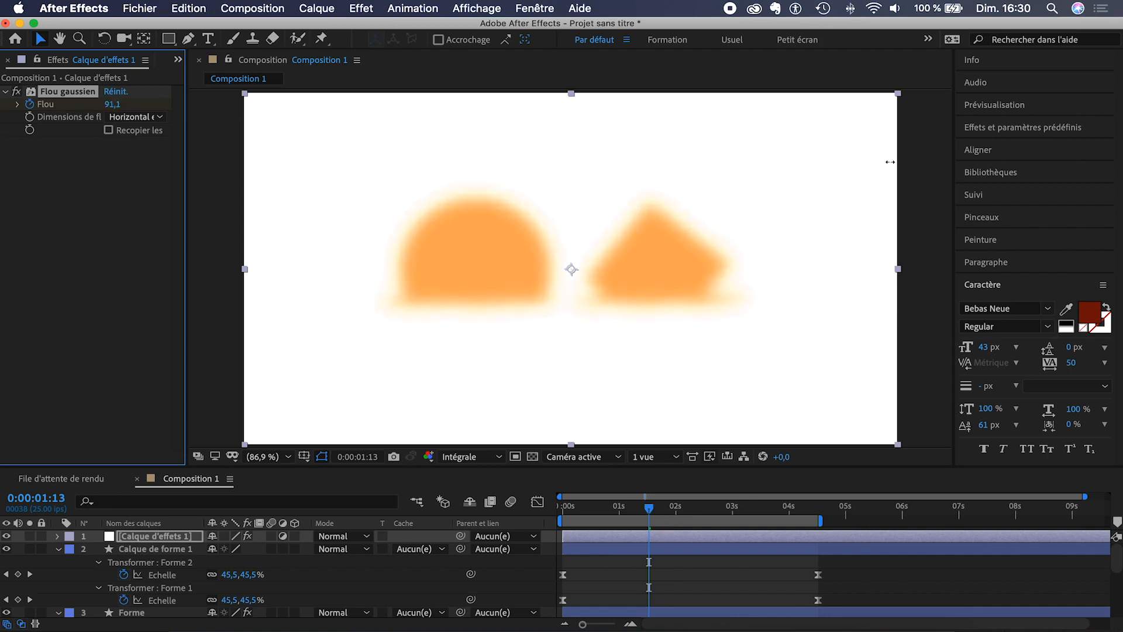
mouse_move(649, 509)
mouse_down()
mouse_move(621, 510)
mouse_move(694, 510)
mouse_move(644, 513)
mouse_up()
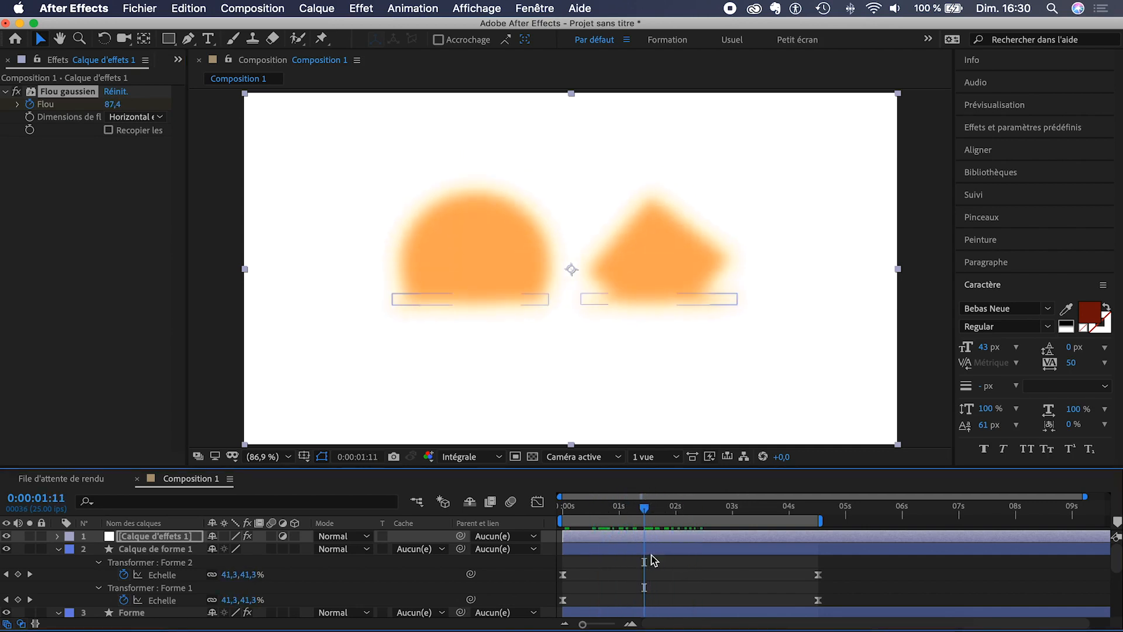
Apply the Levels effect to the adjustment layer, widen its settings area and set the channel to Alpha
click(382, 184)
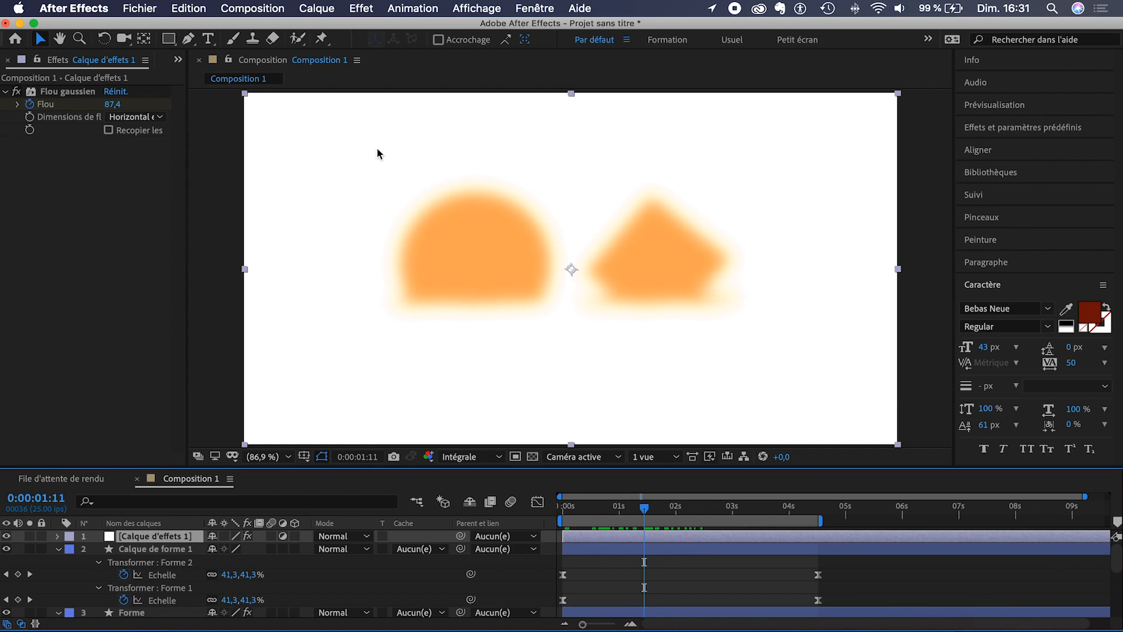
click(361, 8)
mouse_move(427, 184)
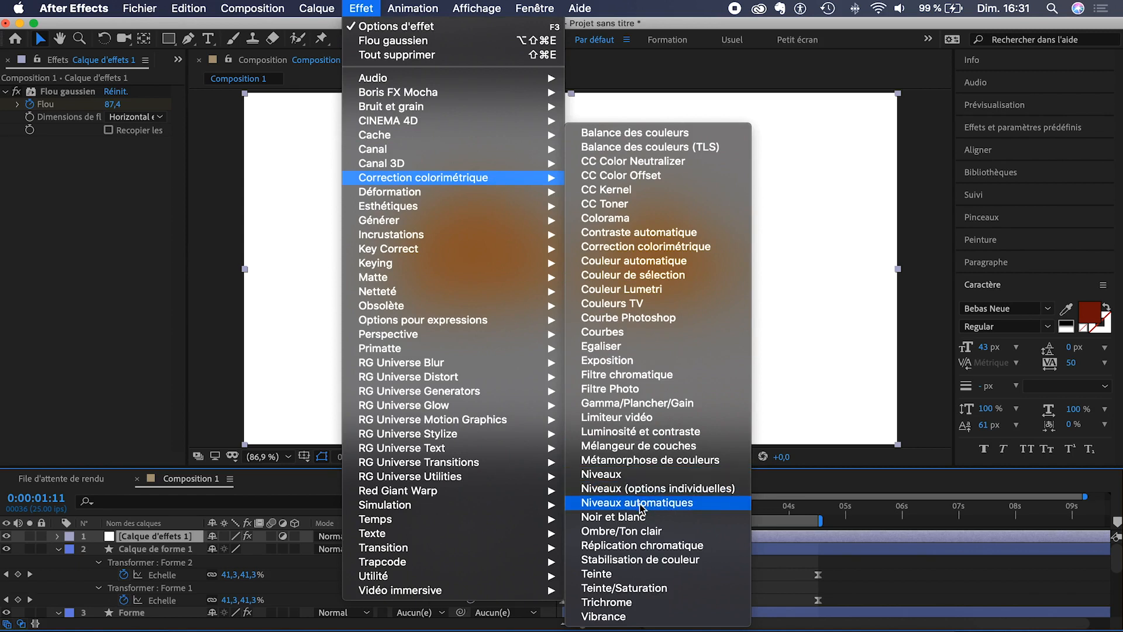
click(601, 473)
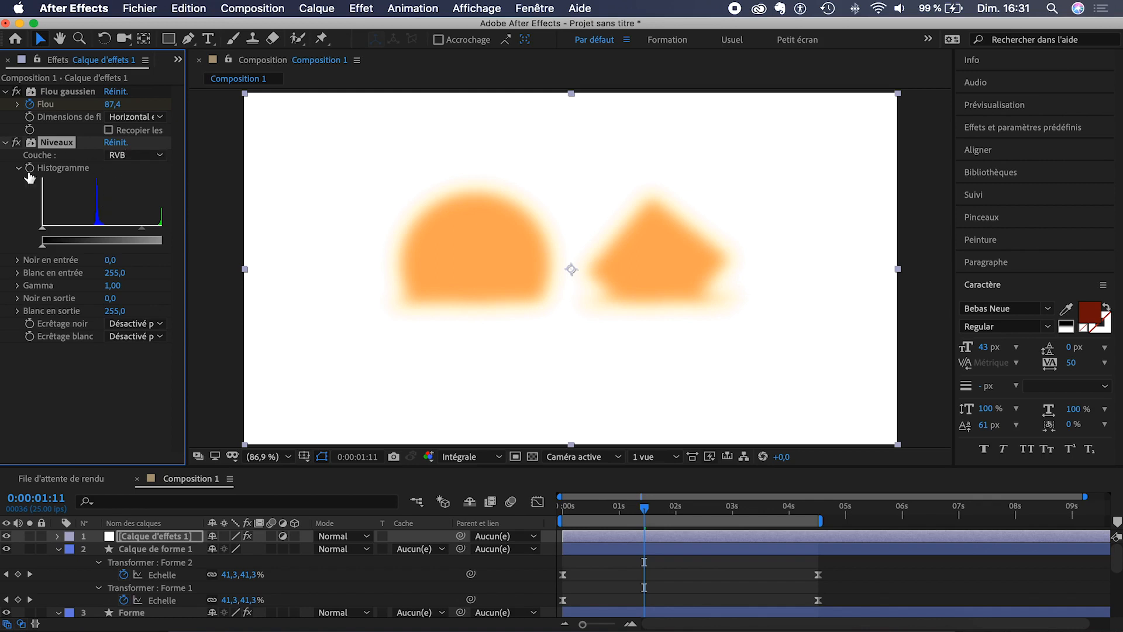
drag(185, 208, 275, 197)
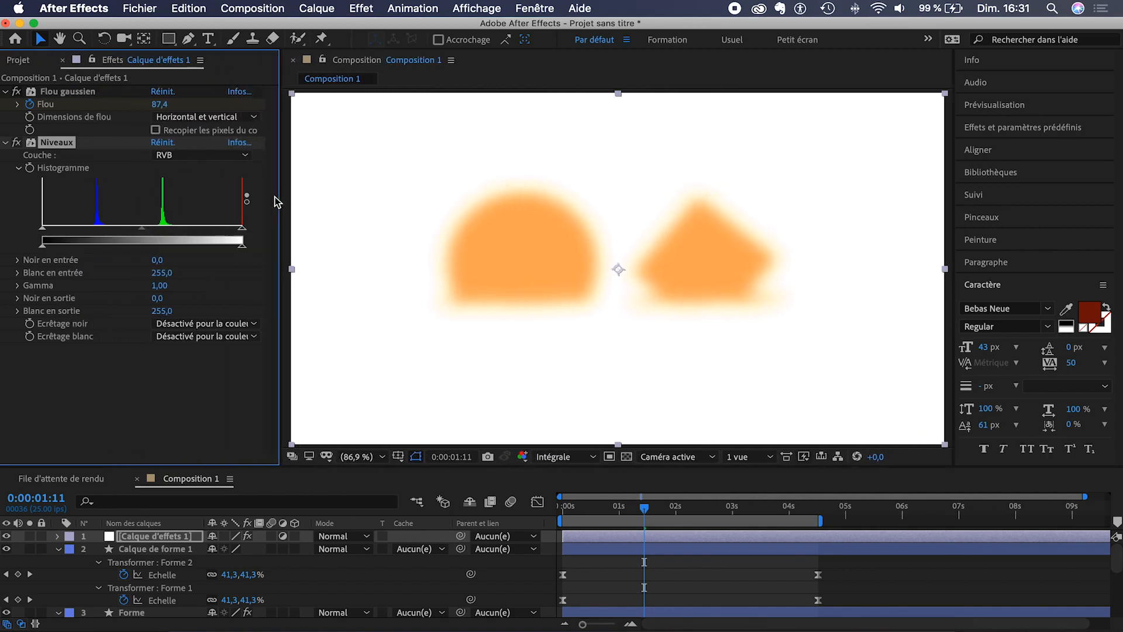
click(197, 154)
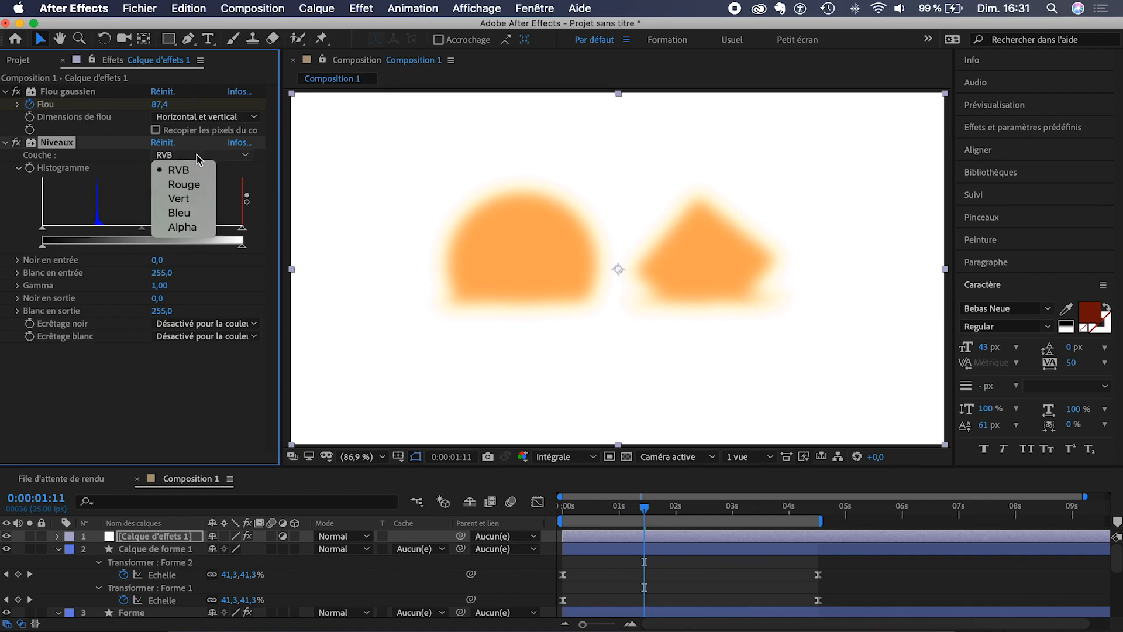
click(185, 229)
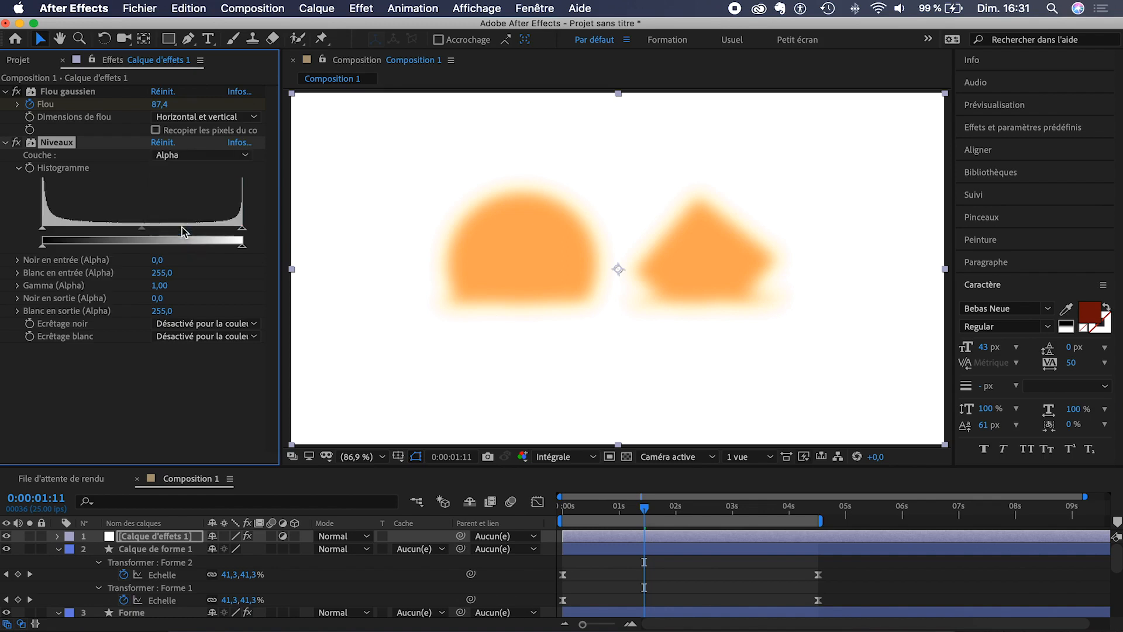
Set the alpha input white to 140 and input black to 130, and check the shapes around 0:00:02:13
drag(243, 230, 155, 235)
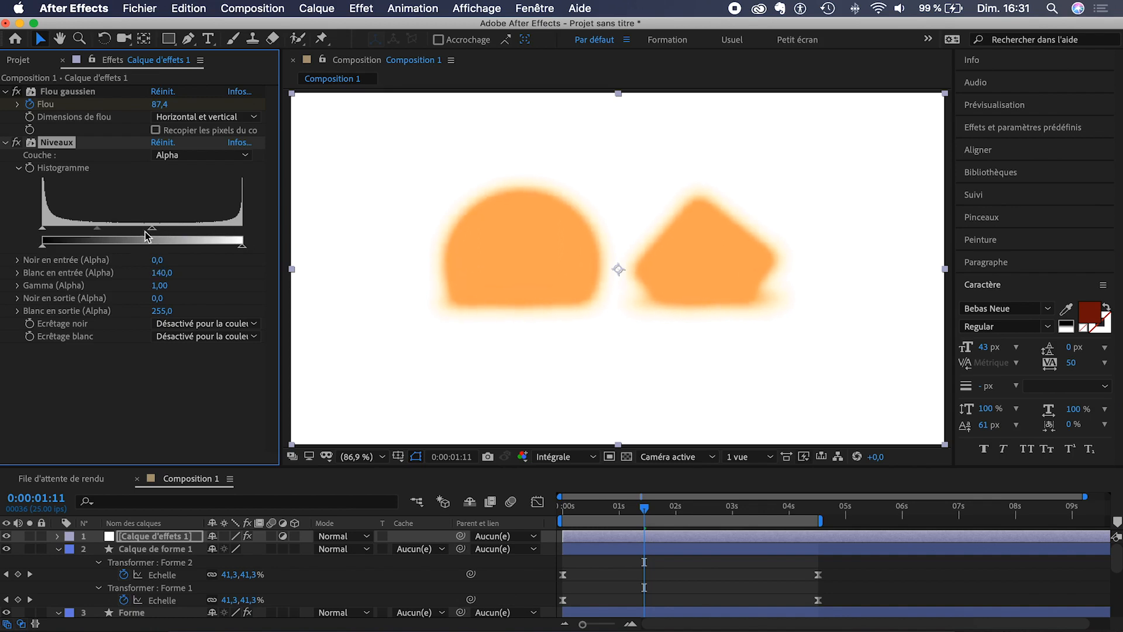
drag(47, 233, 147, 236)
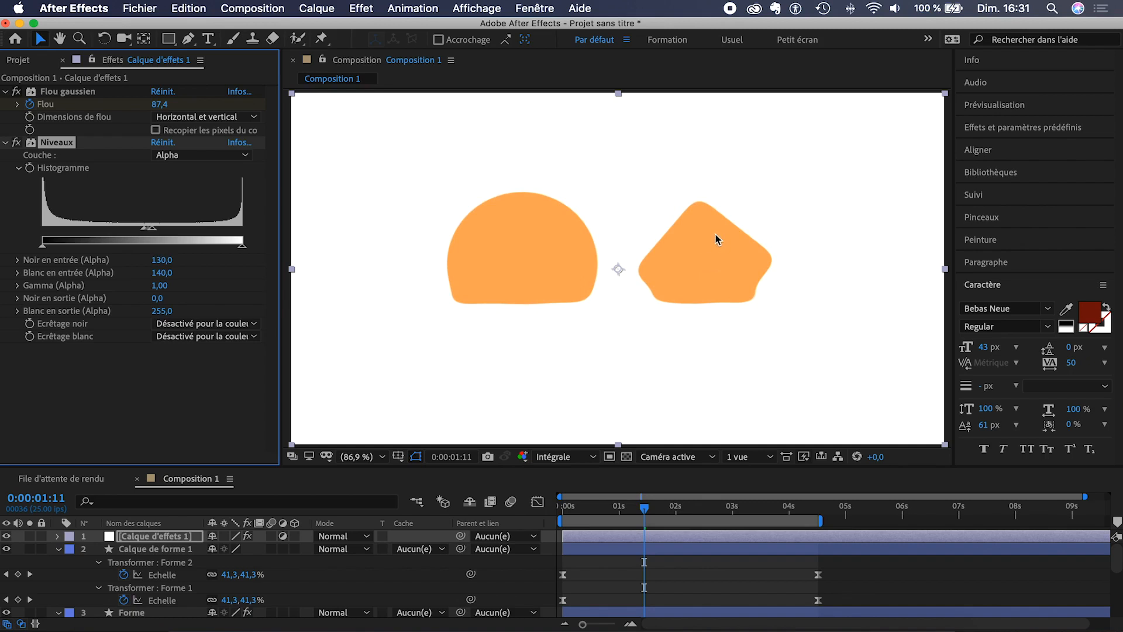
mouse_move(646, 511)
mouse_down()
mouse_move(713, 510)
mouse_move(557, 498)
mouse_move(705, 509)
mouse_up()
Lower the alpha input black to 90 and input white to 96, and check the shapes at 0:00:01:12
click(588, 564)
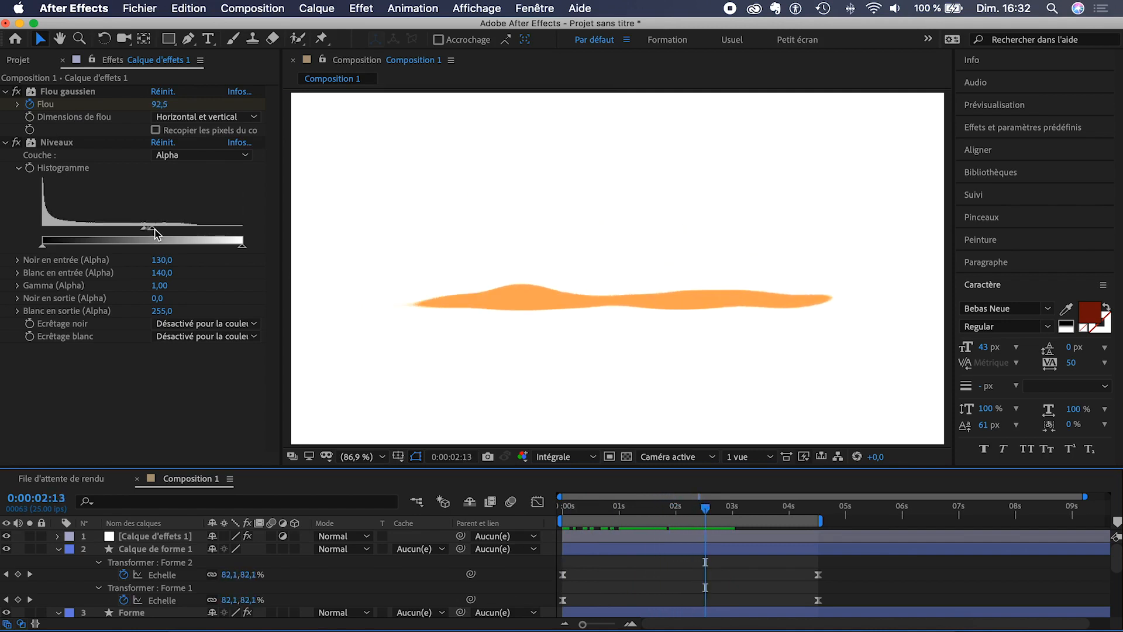
drag(153, 229, 119, 234)
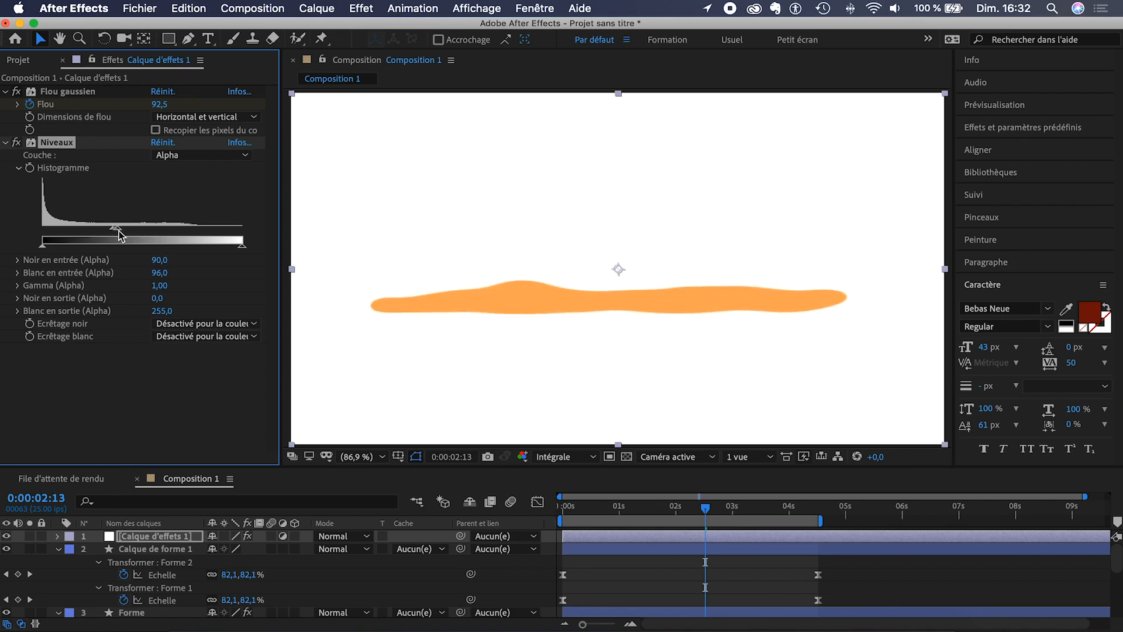
mouse_move(643, 512)
mouse_down()
mouse_move(626, 512)
mouse_move(754, 513)
mouse_move(651, 513)
mouse_up()
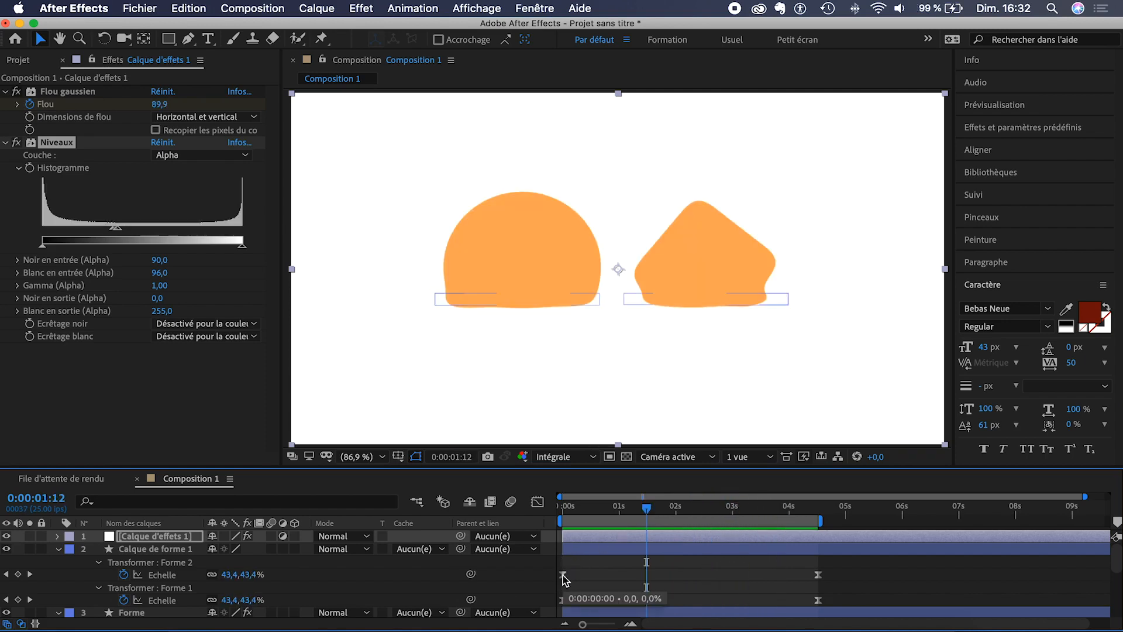
Shorten the starting ease handle of both wavy shapes' scale curves to about 0.5 s and preview from the start
click(587, 549)
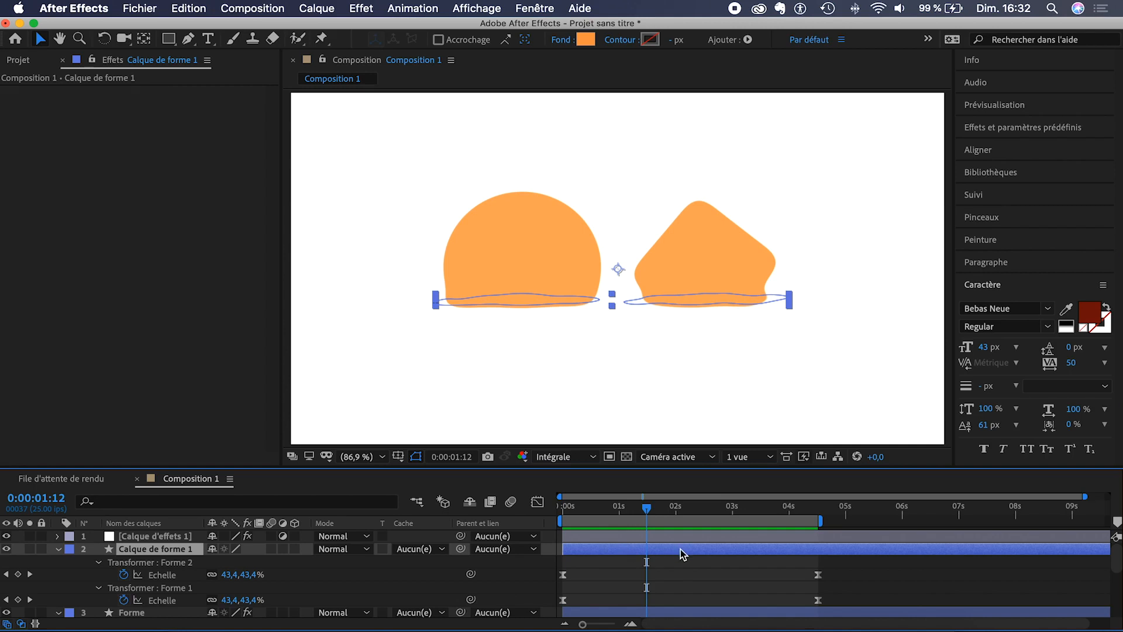
click(563, 576)
shift+click(563, 600)
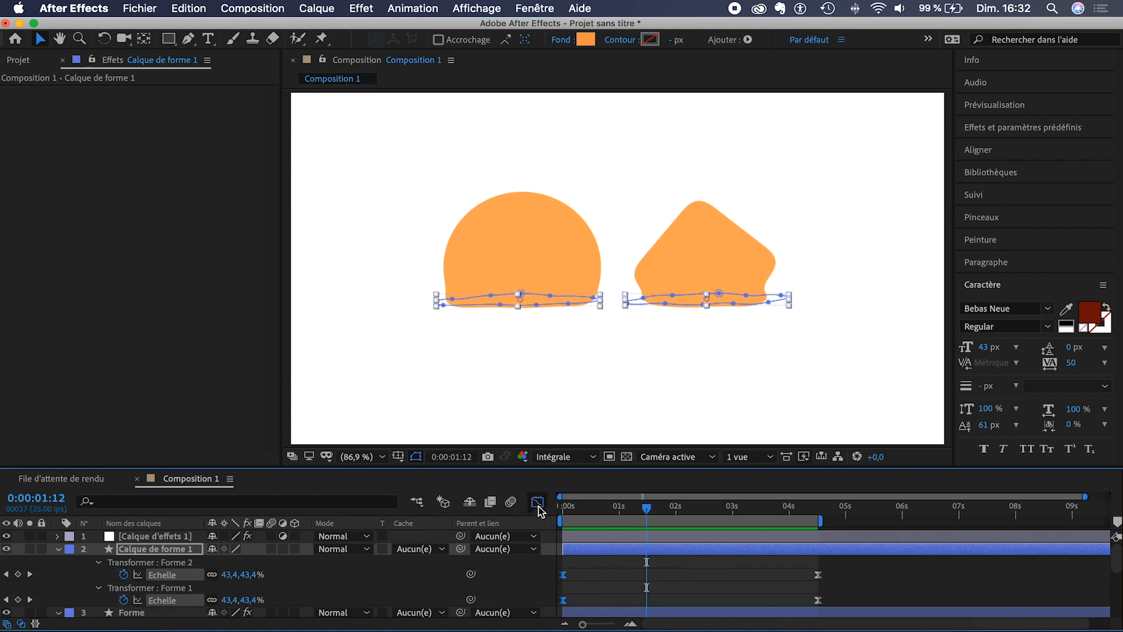
click(538, 501)
drag(610, 586, 591, 584)
drag(651, 512, 565, 508)
key(space)
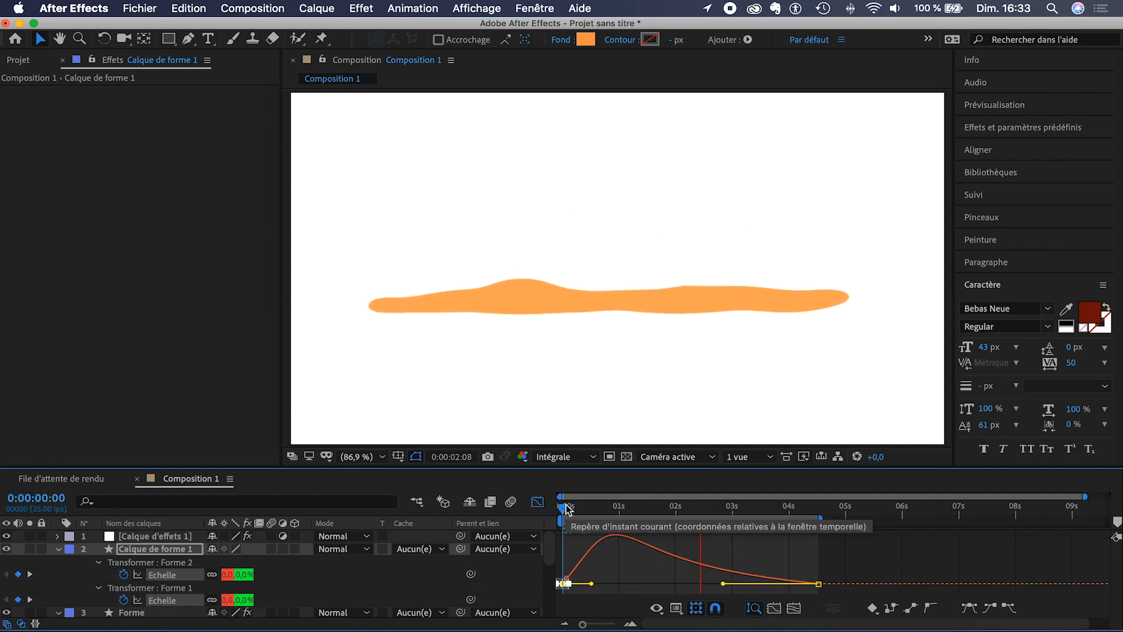
Return the timeline to the layer bars and examine the melting between 0:00:01:10 and 0:00:02:20
drag(566, 508, 639, 508)
click(537, 502)
click(615, 563)
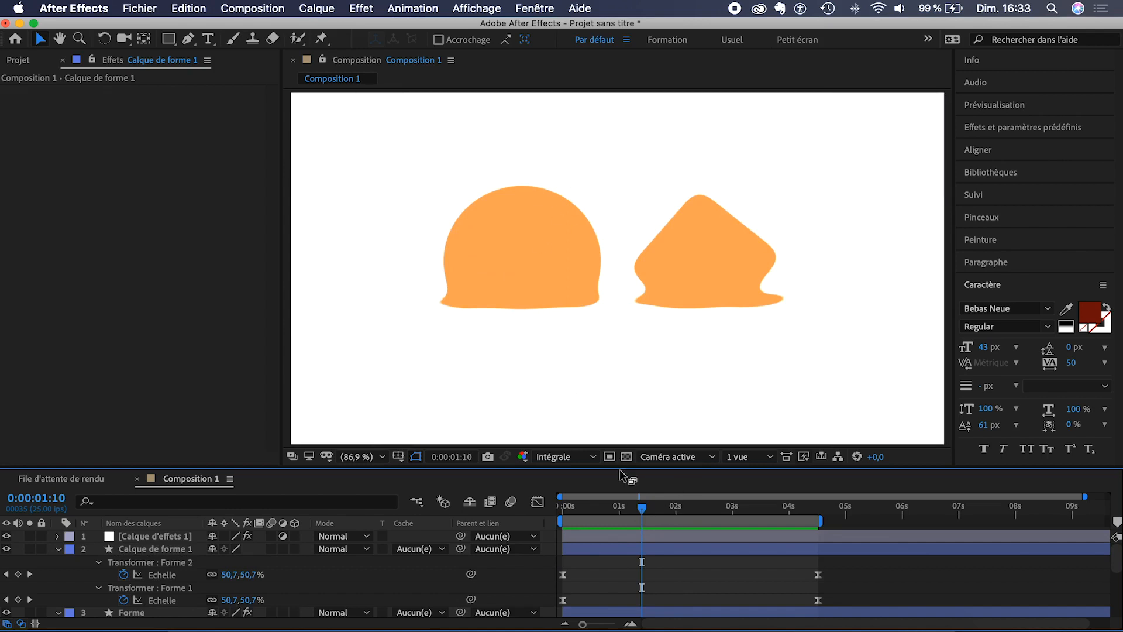
drag(643, 513, 719, 511)
drag(701, 511, 723, 511)
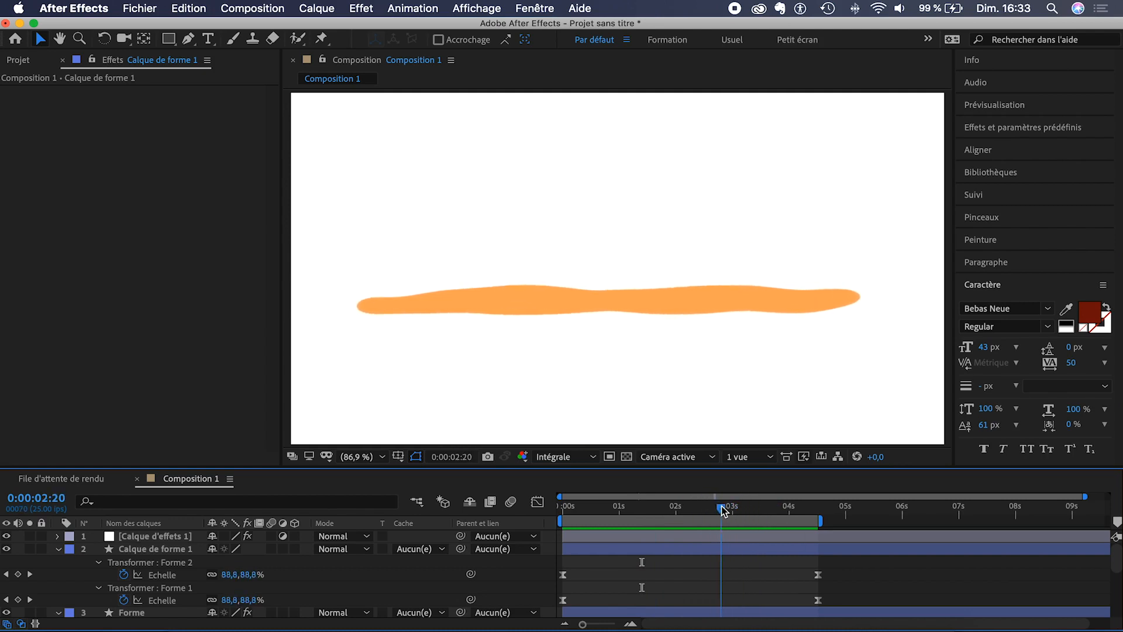
Apply a Drop Shadow effect to the wavy shapes' layer, Calque de forme 1
click(131, 551)
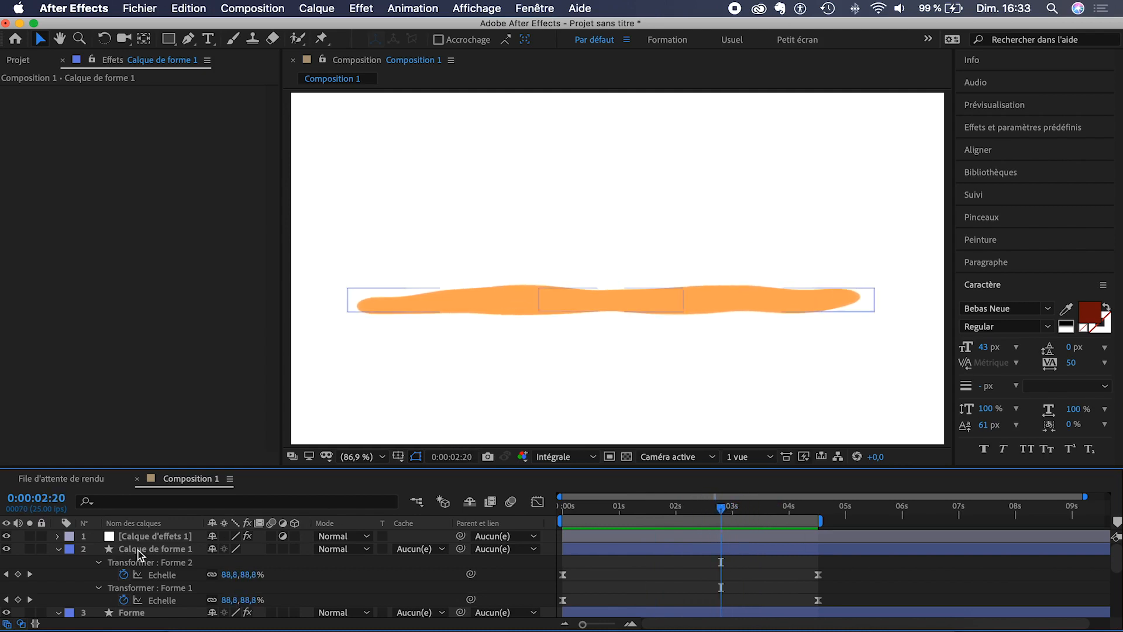
click(138, 549)
scroll(135, 562, down, 3)
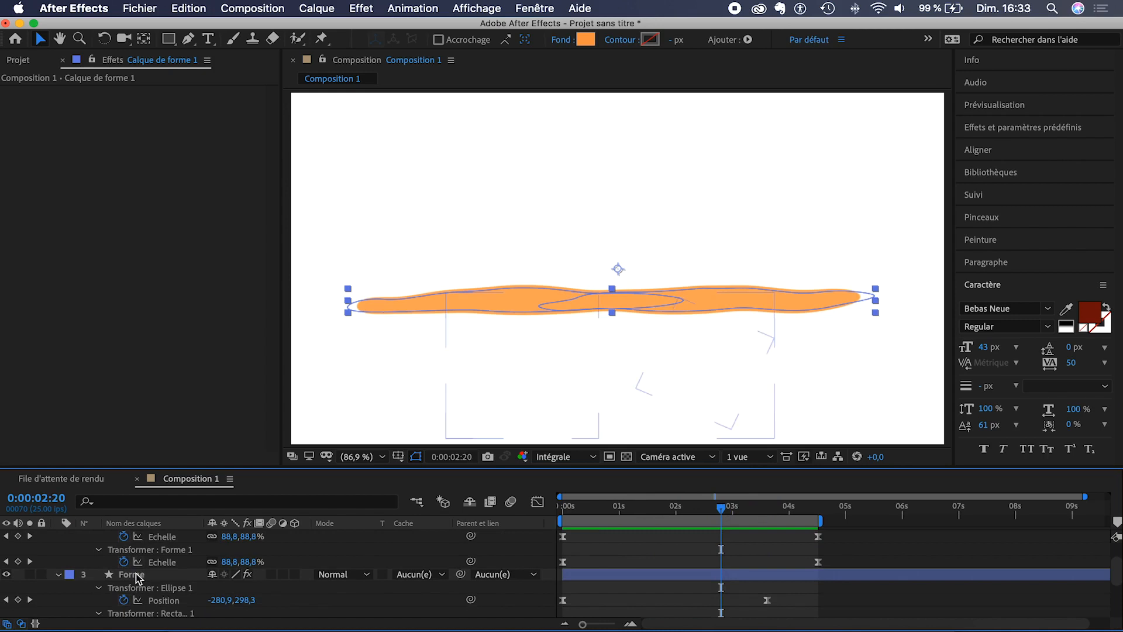
scroll(138, 576, up, 3)
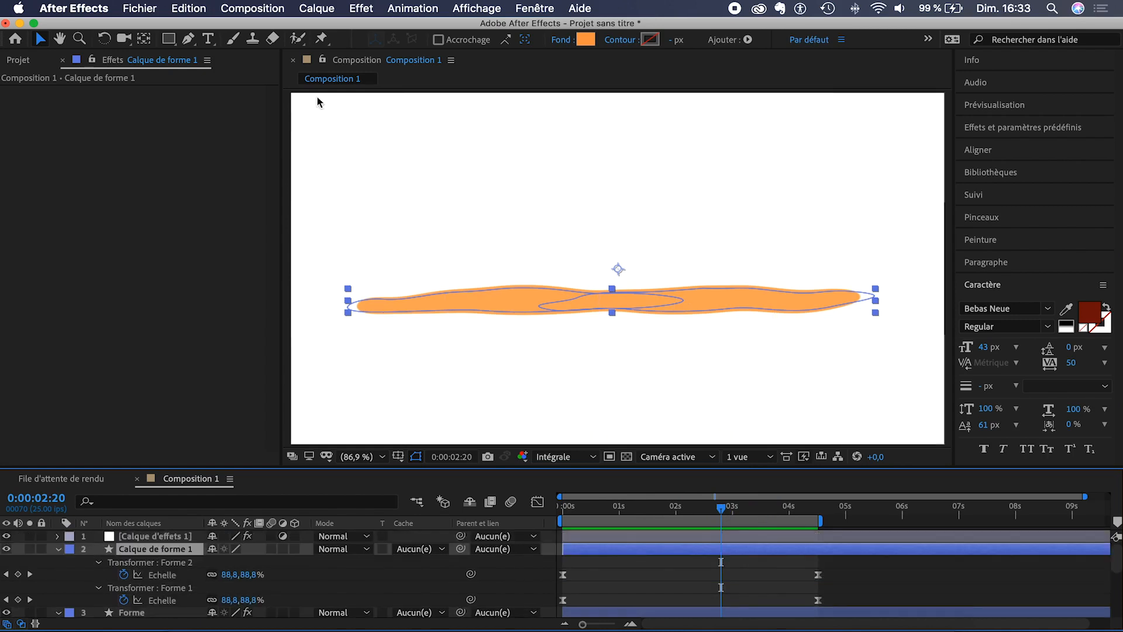
click(362, 9)
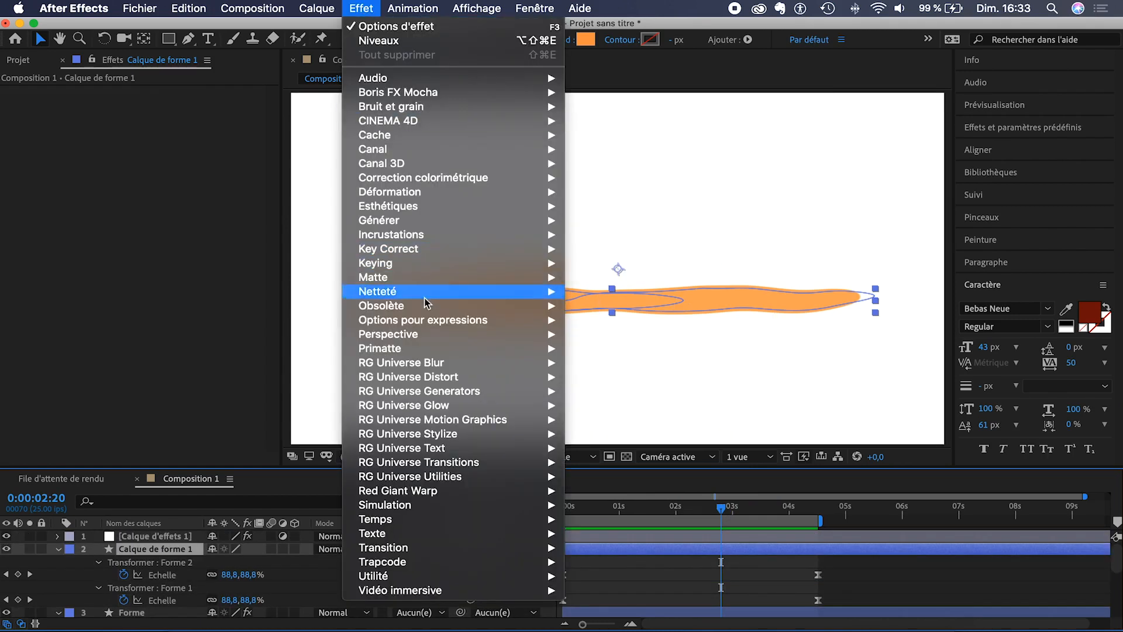
mouse_move(431, 339)
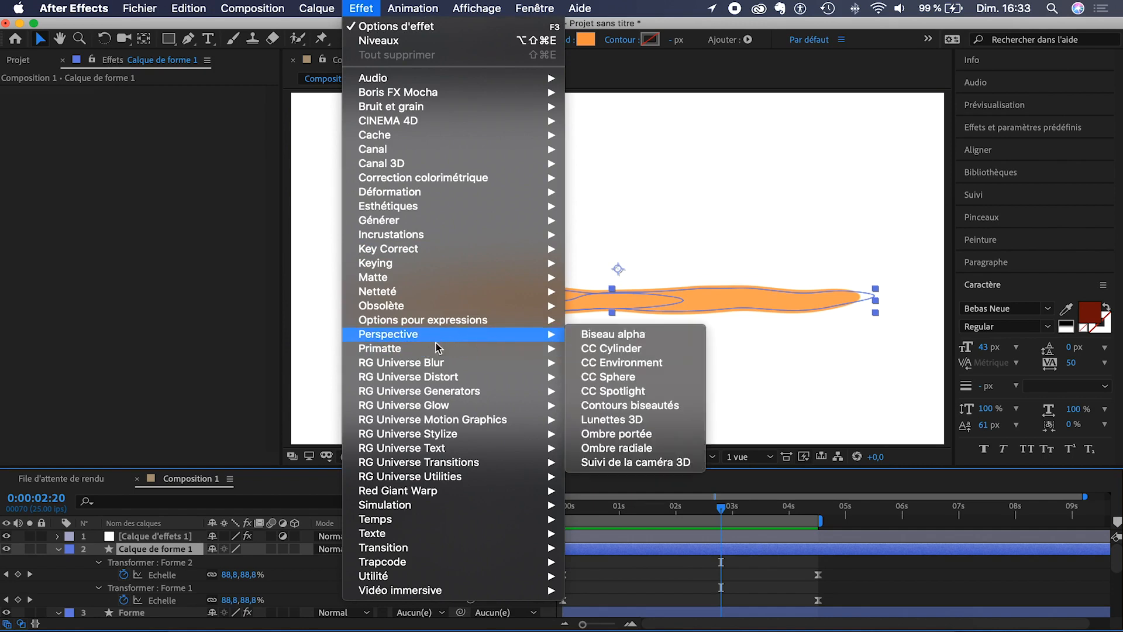
click(632, 443)
Set the drop shadow to 100% opacity, 181° direction, distance 17 and softness 87
drag(277, 267, 204, 264)
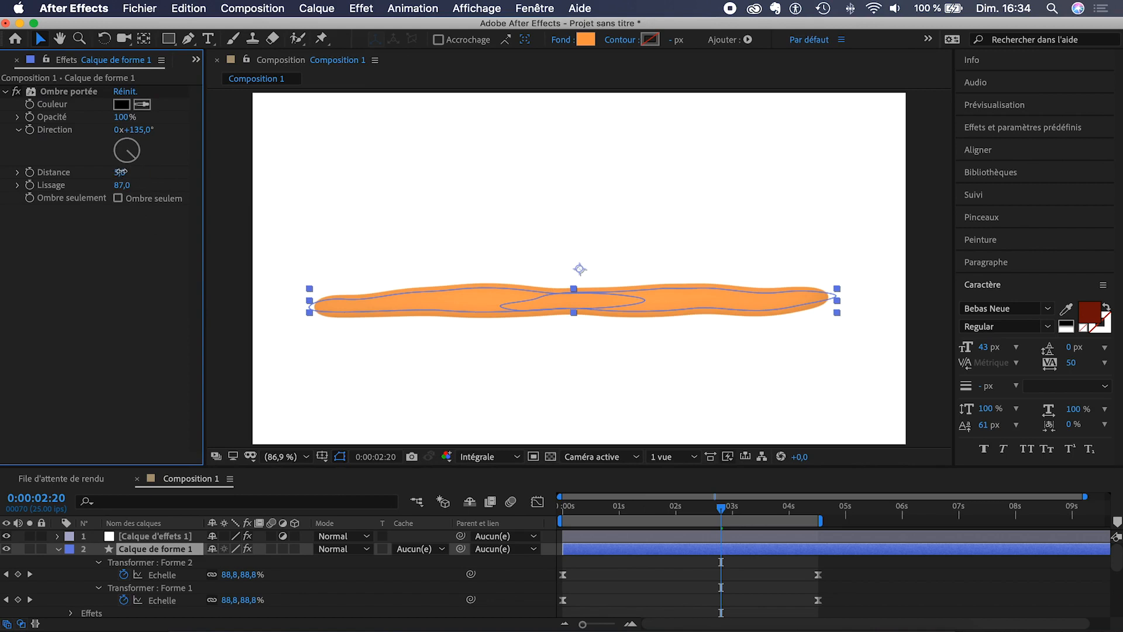
click(120, 171)
mouse_move(135, 158)
mouse_down()
mouse_move(126, 168)
mouse_move(143, 175)
mouse_move(130, 176)
mouse_up()
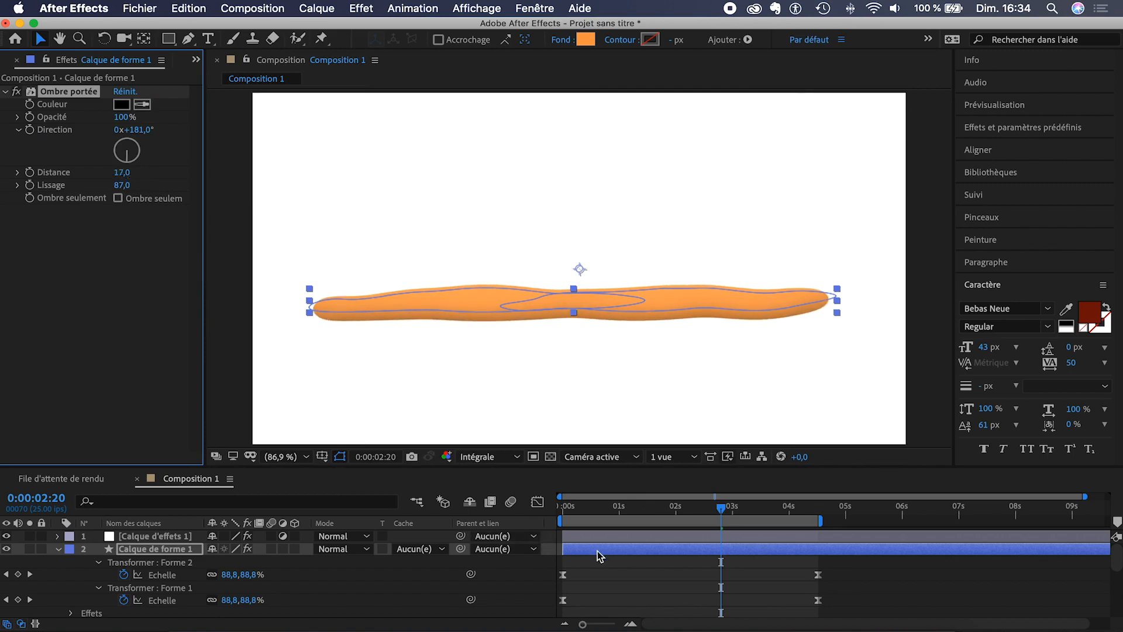
Apply a Drop Shadow effect to the circle and diamond layer, Forme, while viewing 0:00:01:07
click(644, 570)
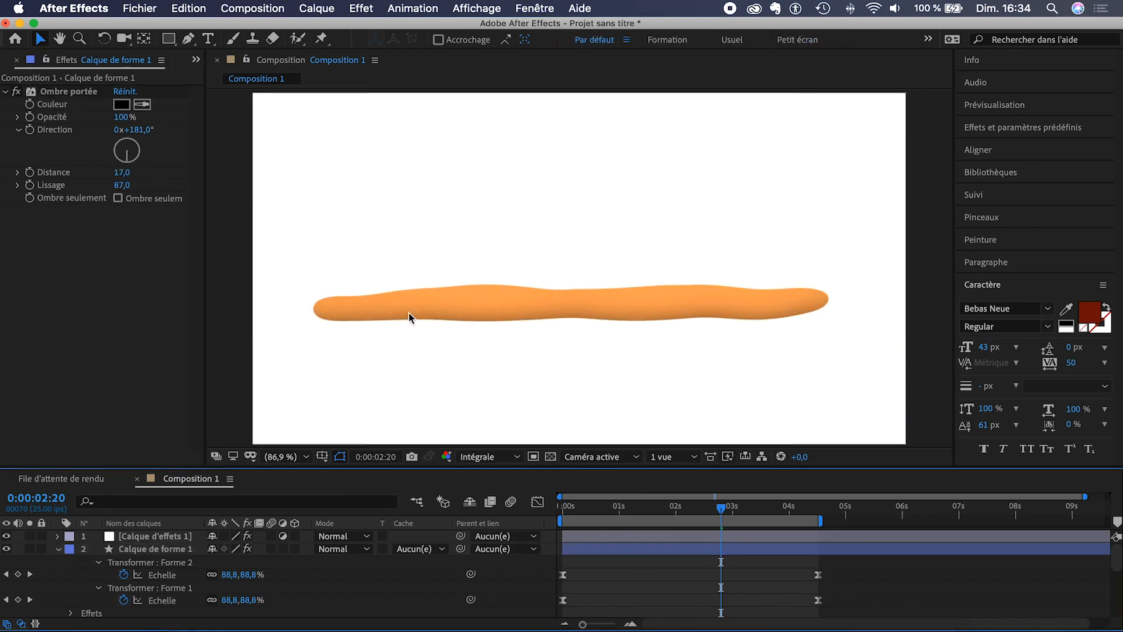
drag(721, 506, 637, 509)
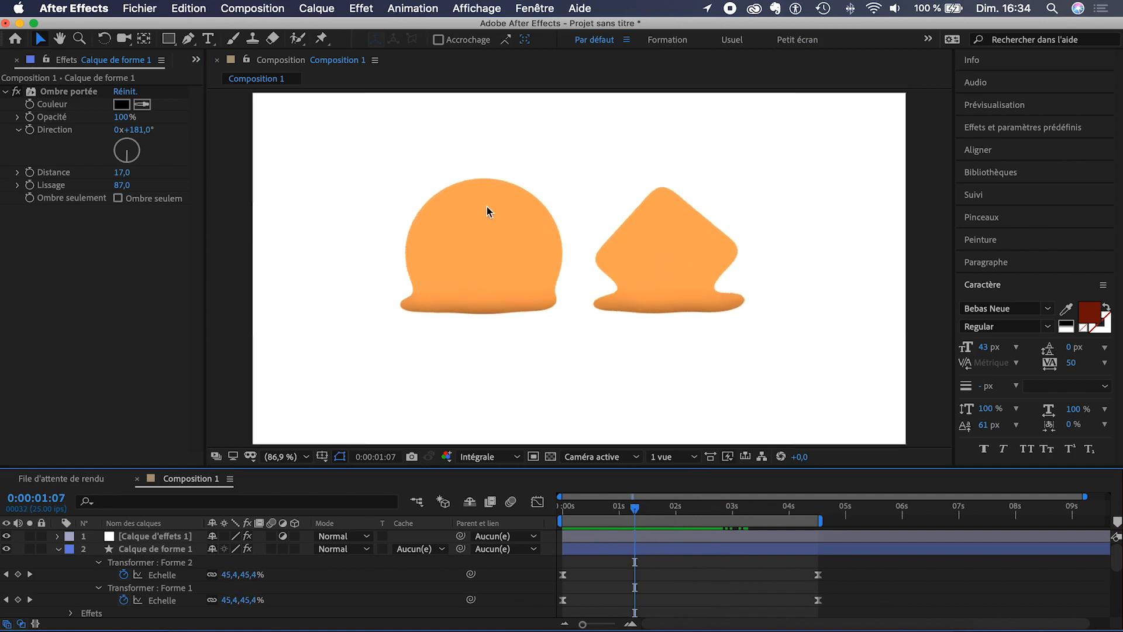
scroll(136, 564, down, 5)
scroll(139, 565, up, 3)
click(156, 562)
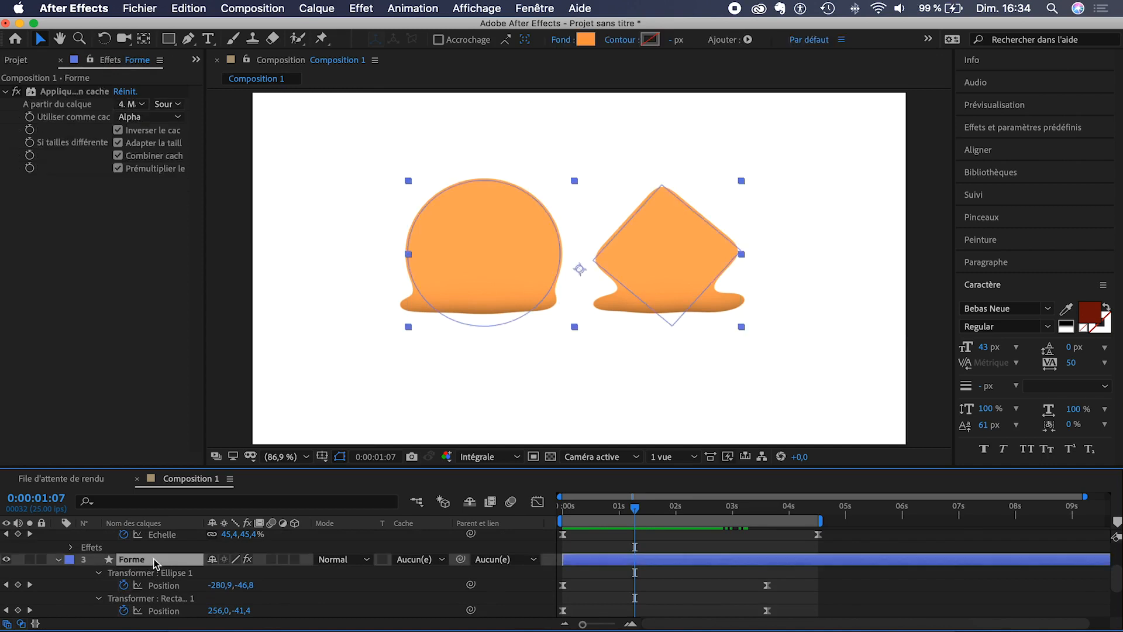
click(361, 9)
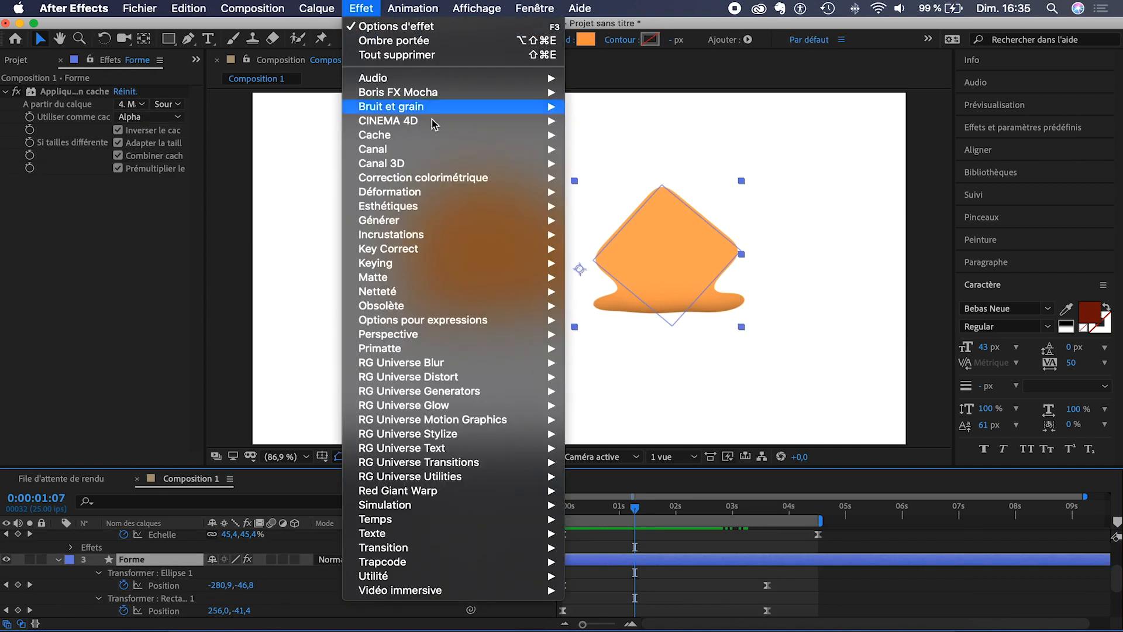
mouse_move(471, 337)
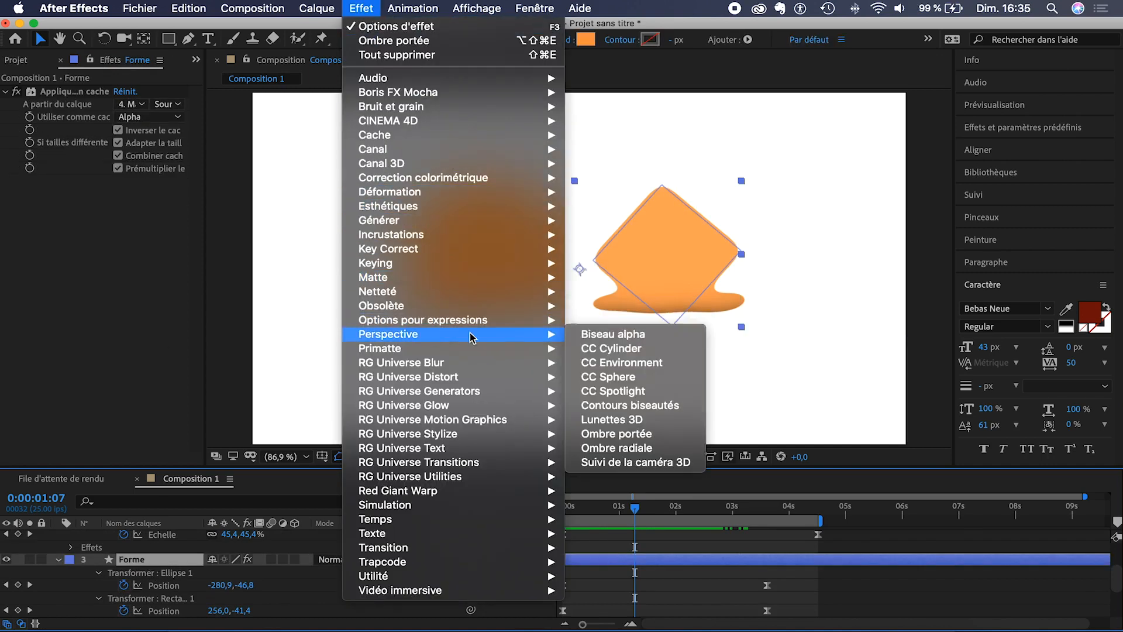
click(617, 433)
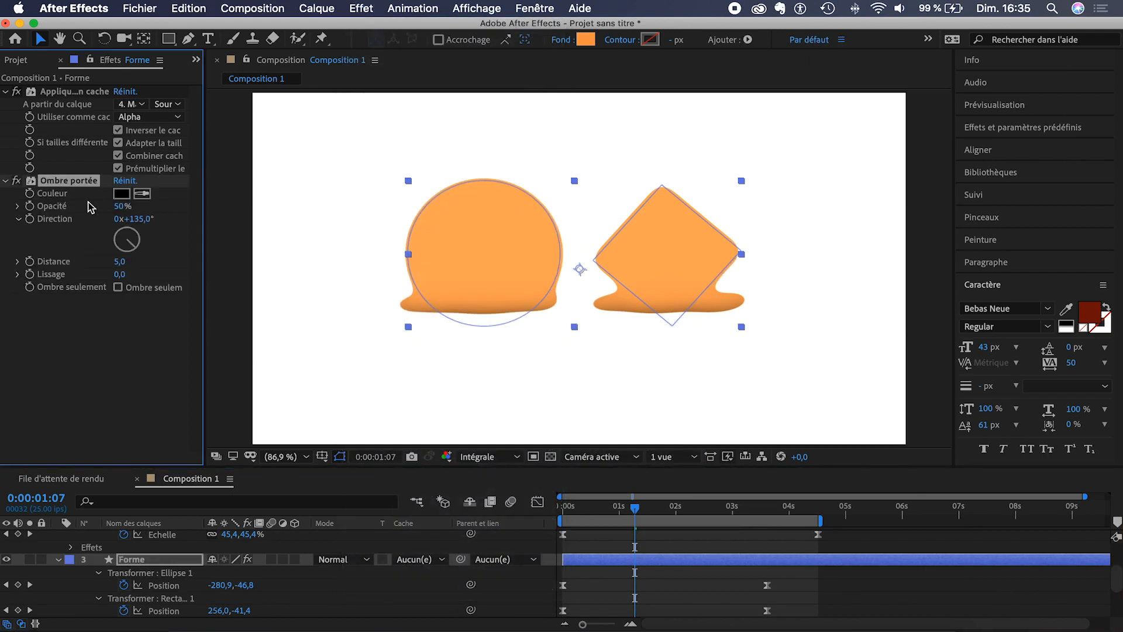
Set Forme's drop shadow to white with 55% opacity, -2° direction and distance 13, and preview from the start
drag(146, 246, 125, 207)
click(121, 195)
drag(121, 261, 99, 274)
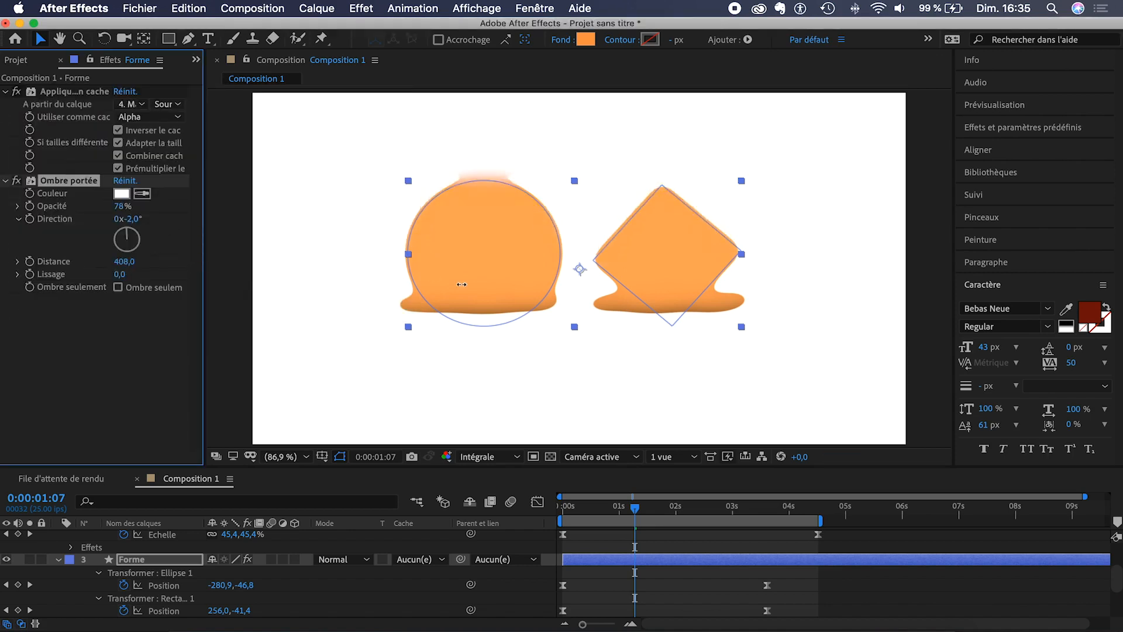
drag(636, 506, 601, 510)
key(space)
drag(121, 207, 107, 207)
drag(601, 508, 563, 510)
key(space)
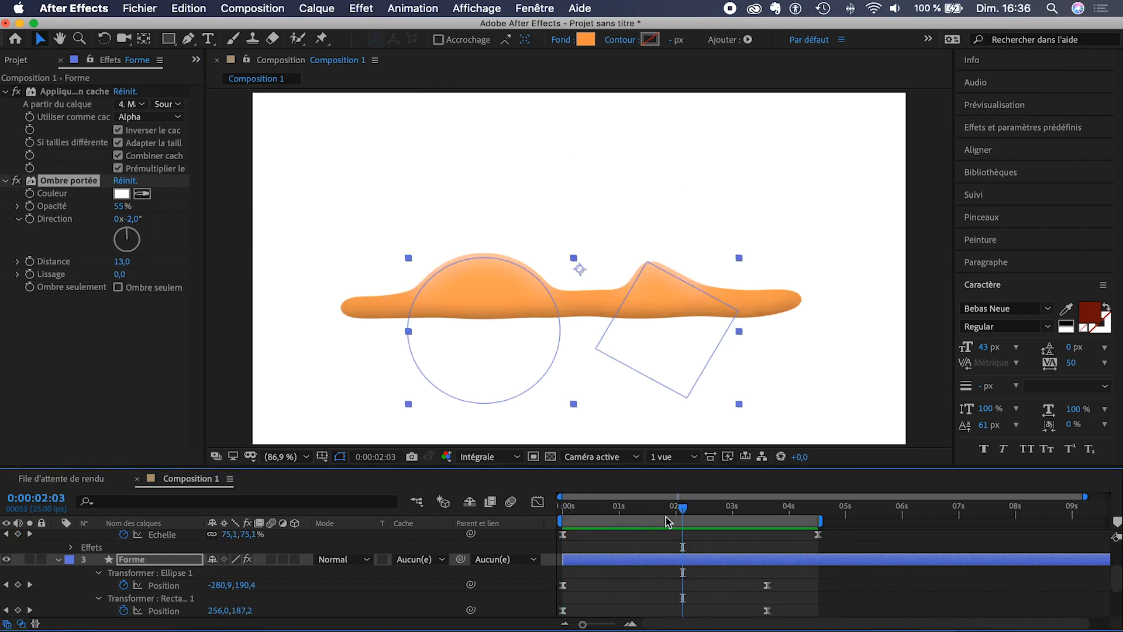
Move the playhead to 0:00:01:15 and collapse the properties of the Forme and Calque de forme 1 layers
click(620, 541)
drag(679, 505, 653, 506)
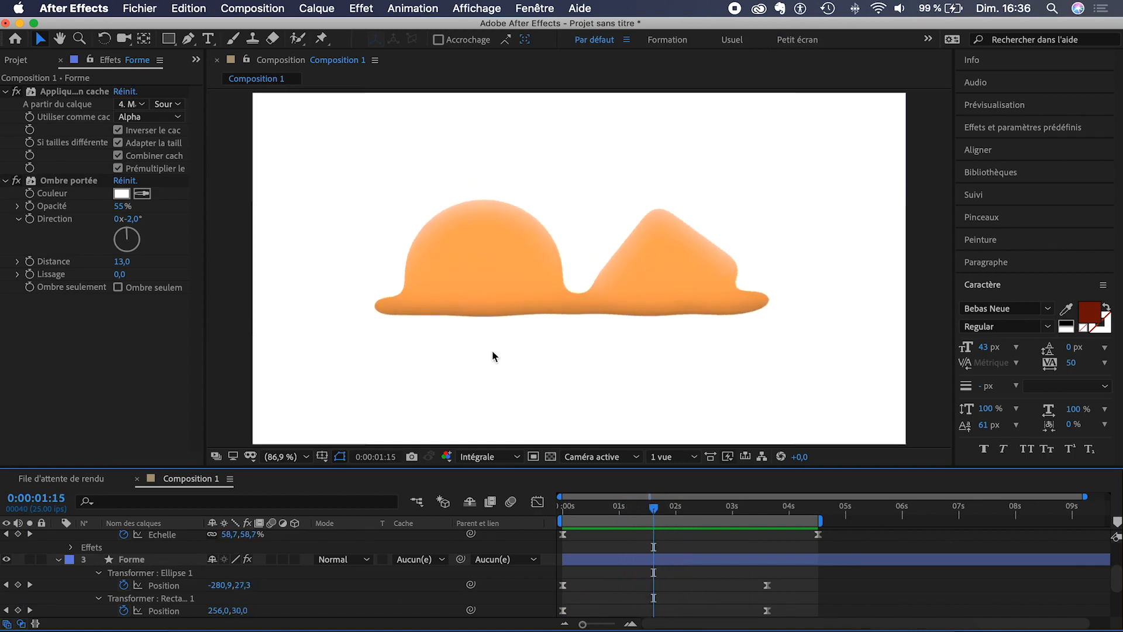
click(140, 579)
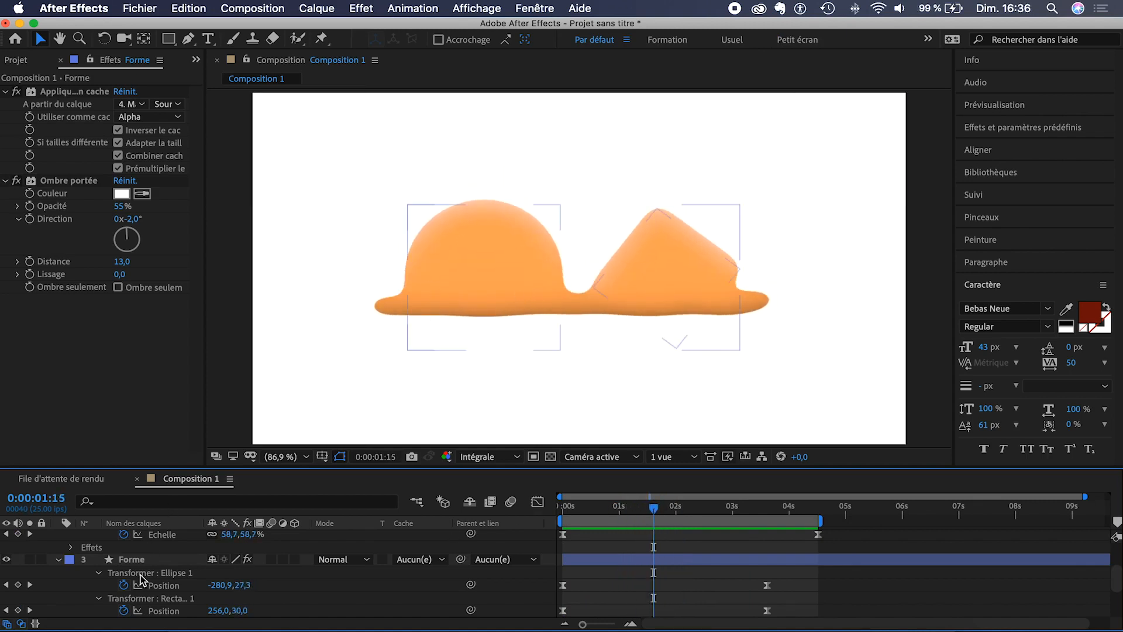
click(58, 561)
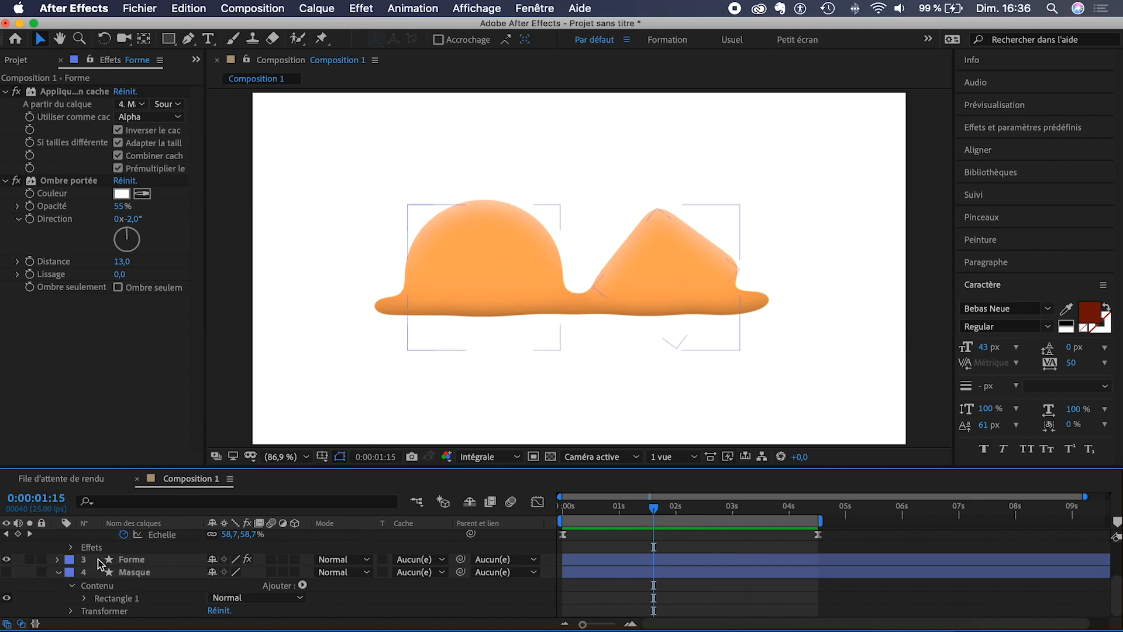
scroll(103, 564, up, 4)
click(58, 534)
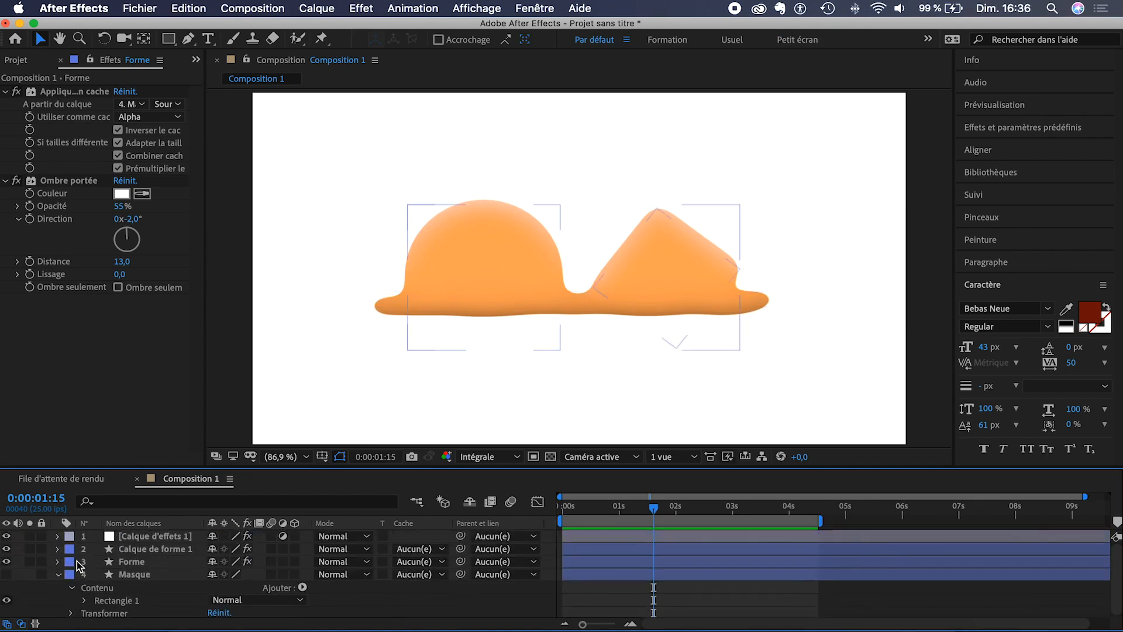
Precompose all four layers into a new composition named plan 1
click(141, 563)
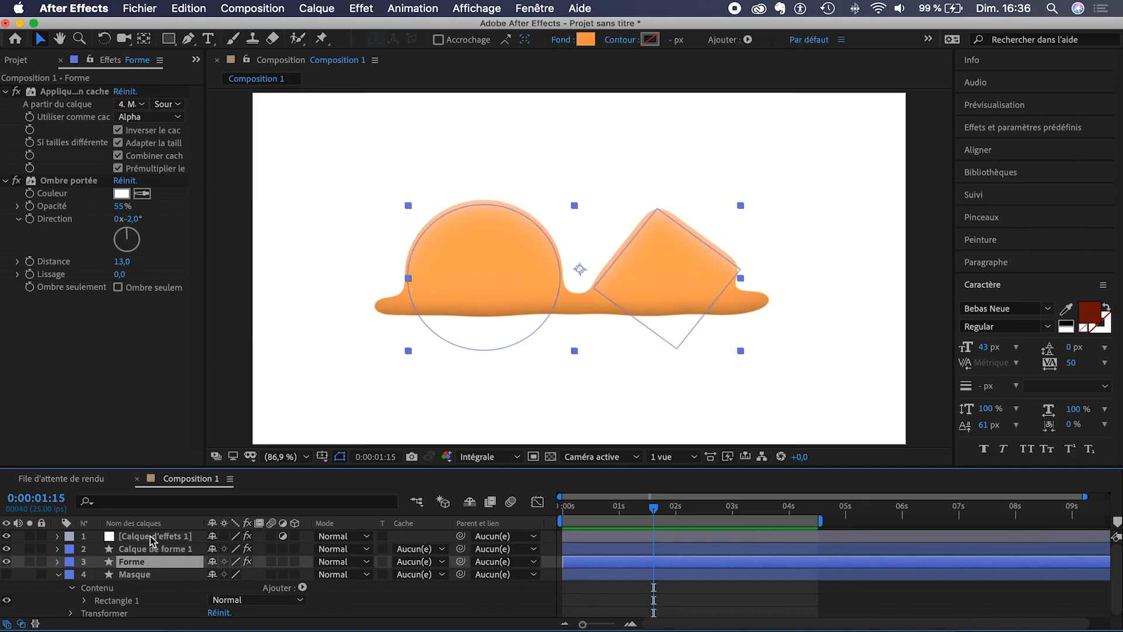
key(super+a)
right_click(149, 556)
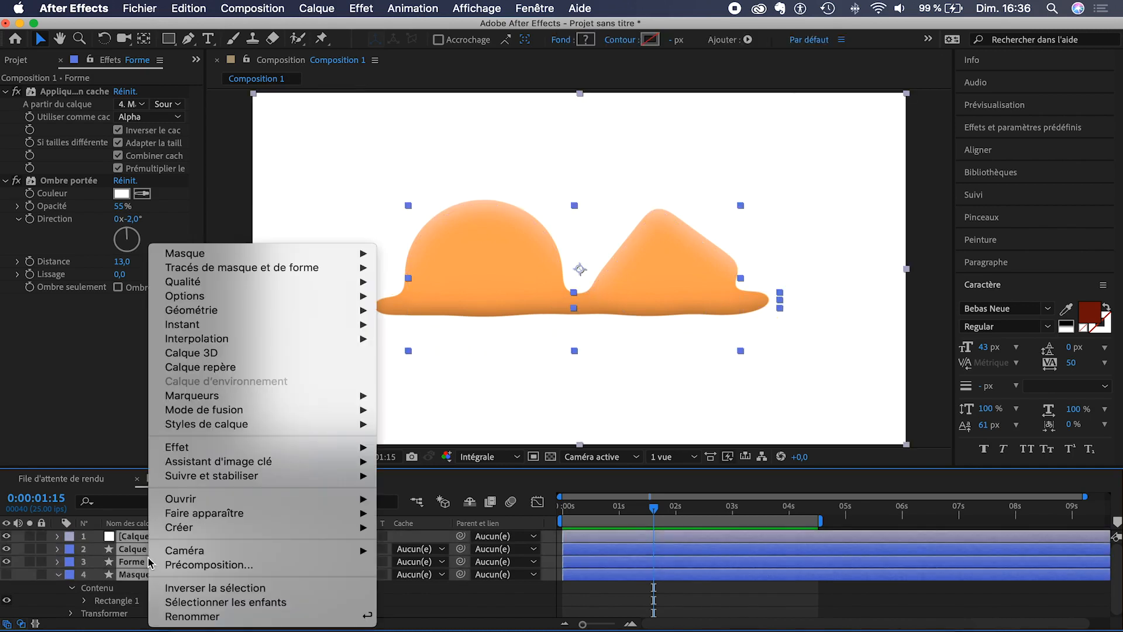
click(206, 567)
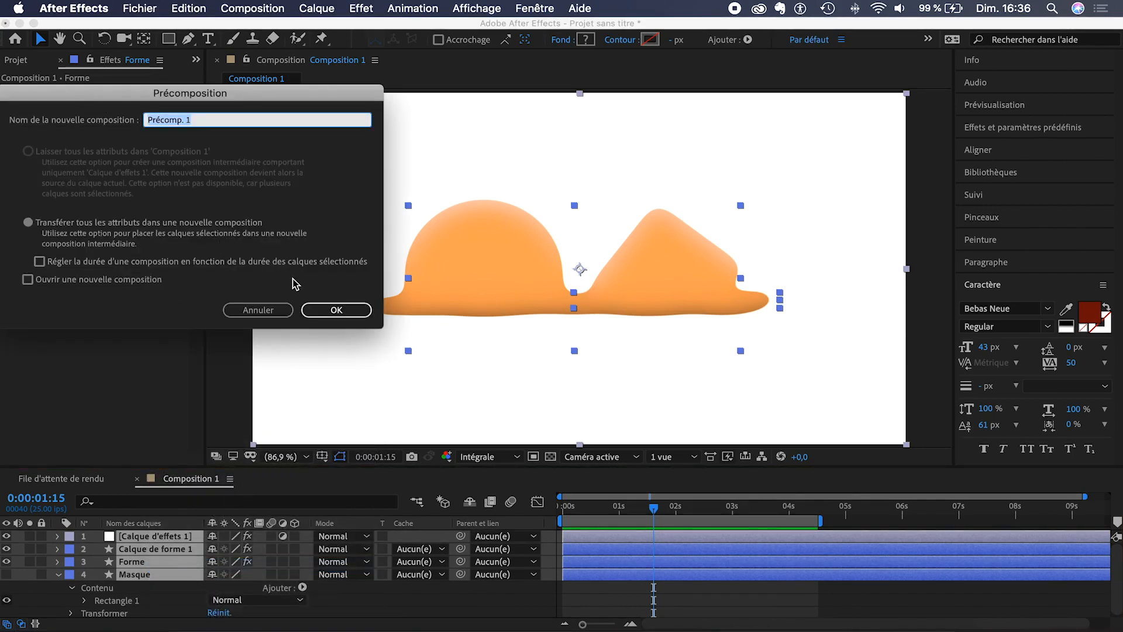
text(plan)
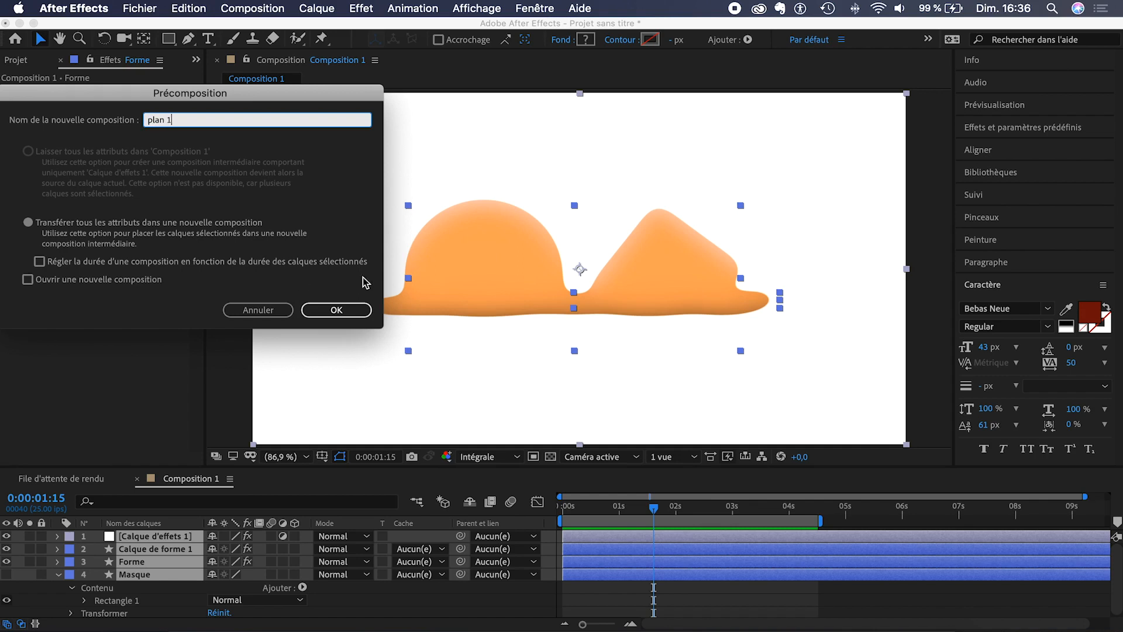
click(327, 310)
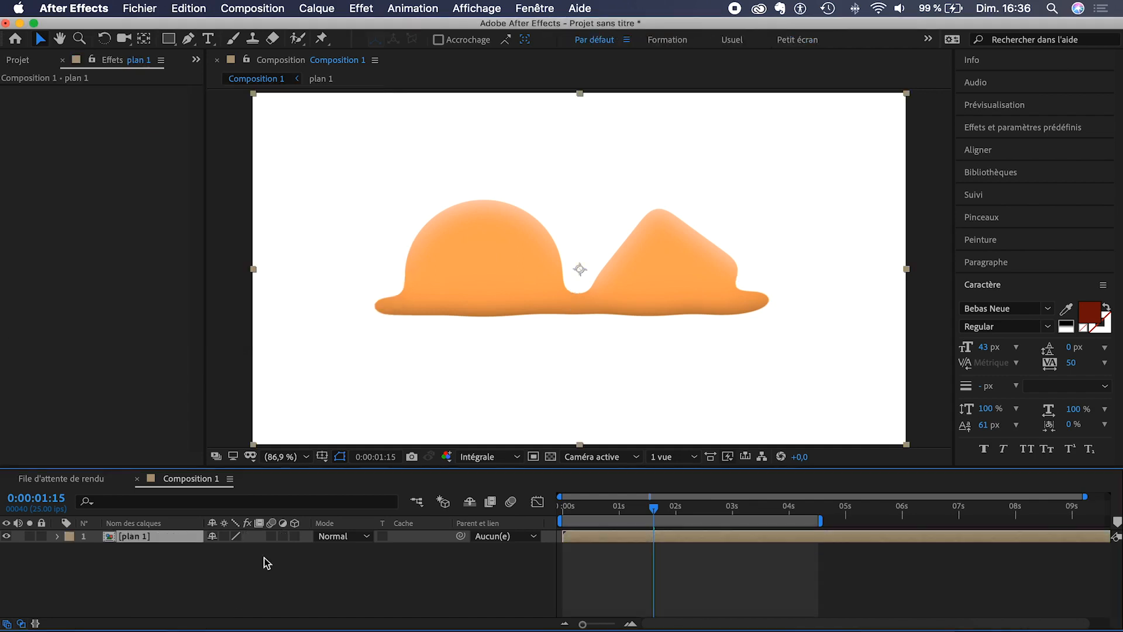
Copy the four layers inside plan 1 and paste them into Composition 1 beneath the plan 1 layer
double_click(134, 537)
click(139, 573)
shift+click(145, 534)
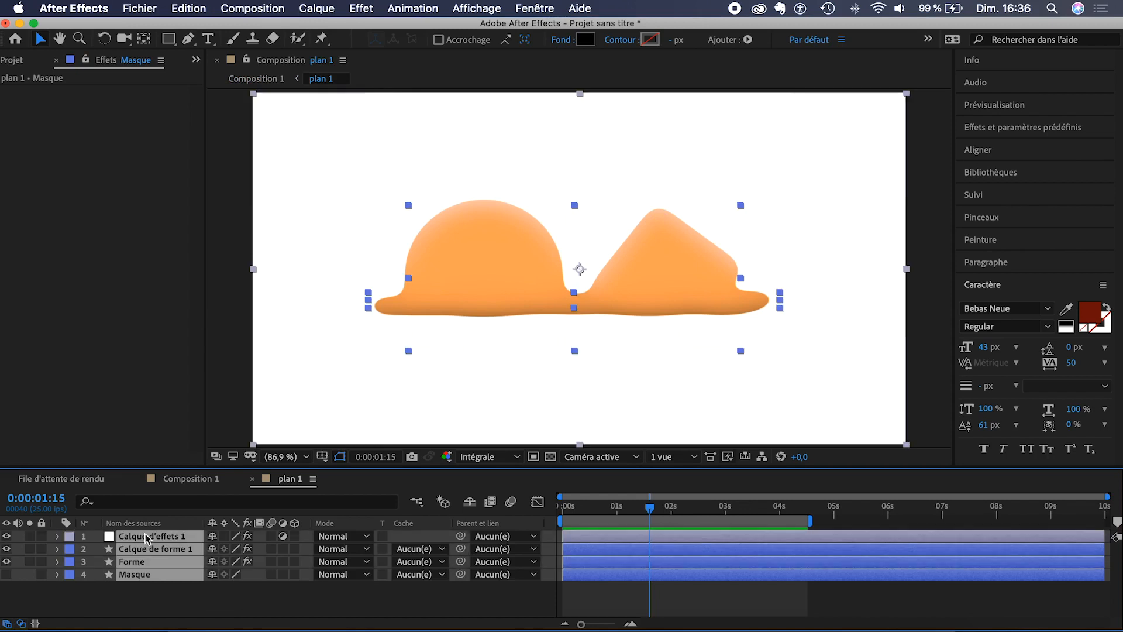
click(201, 483)
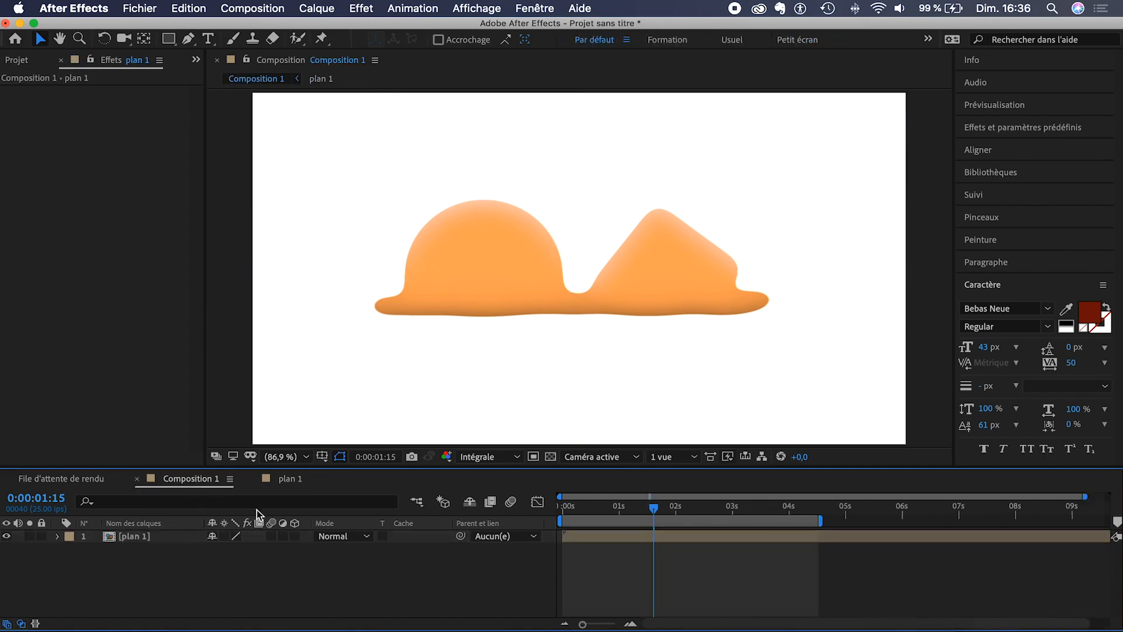
click(283, 478)
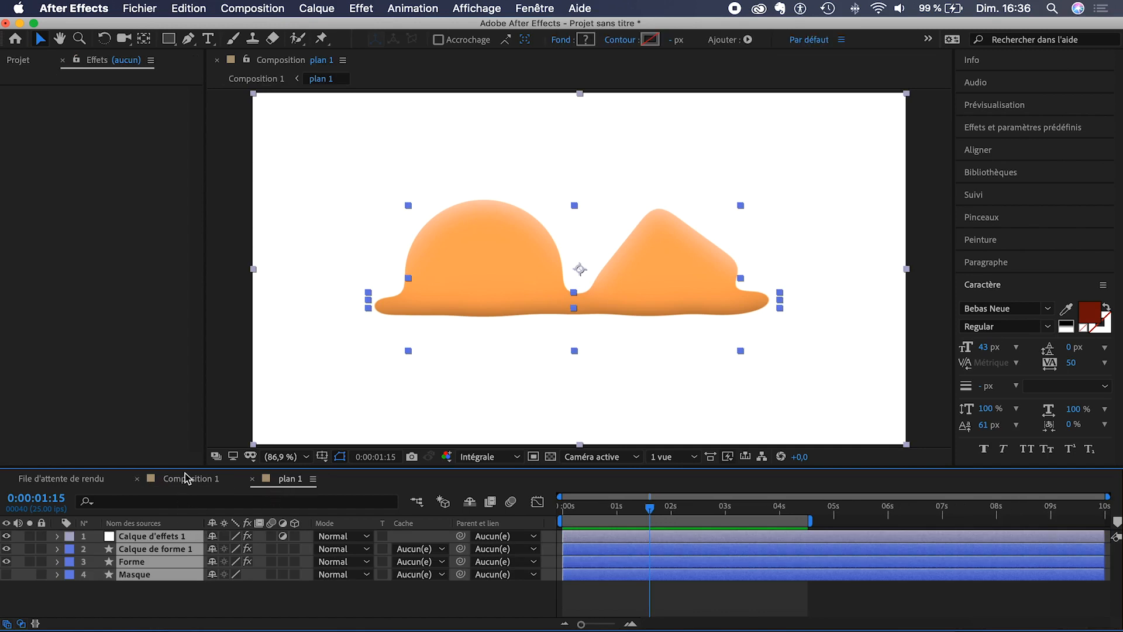
click(185, 474)
key(super+v)
drag(166, 571, 166, 594)
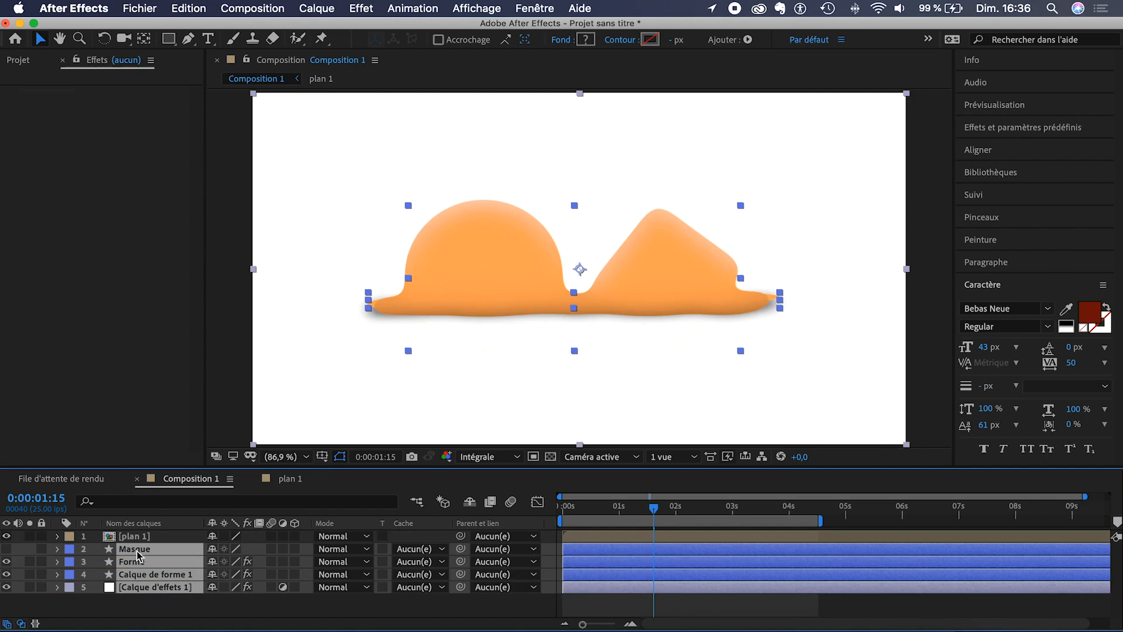
Change the fill of the copied wavy shapes' layer, Calque de forme 1, to black (000000)
click(152, 594)
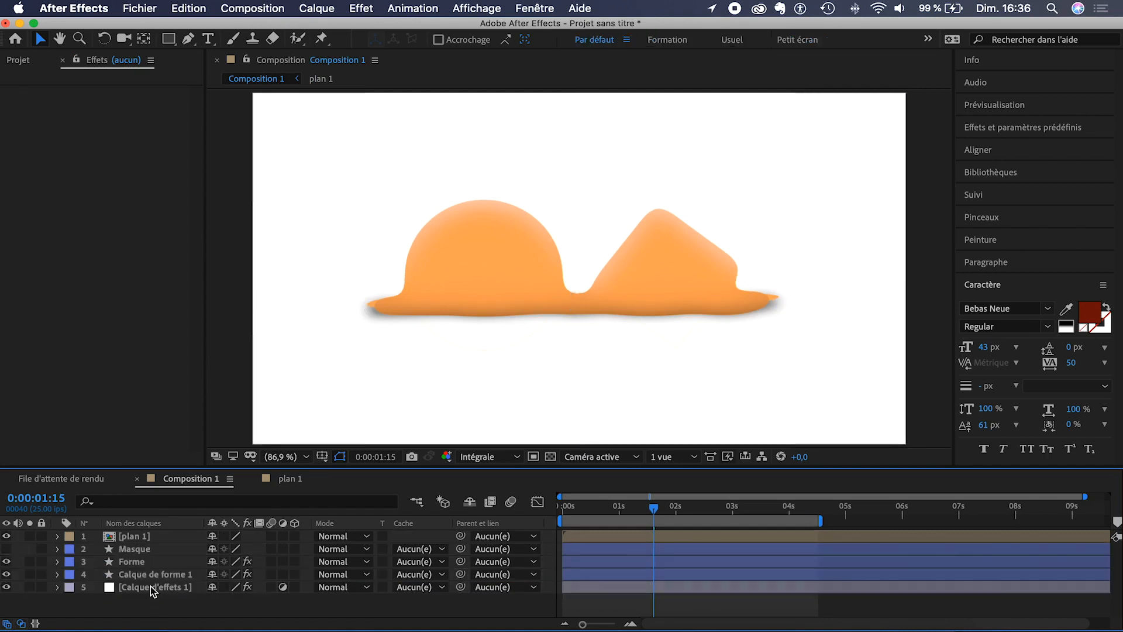
click(151, 575)
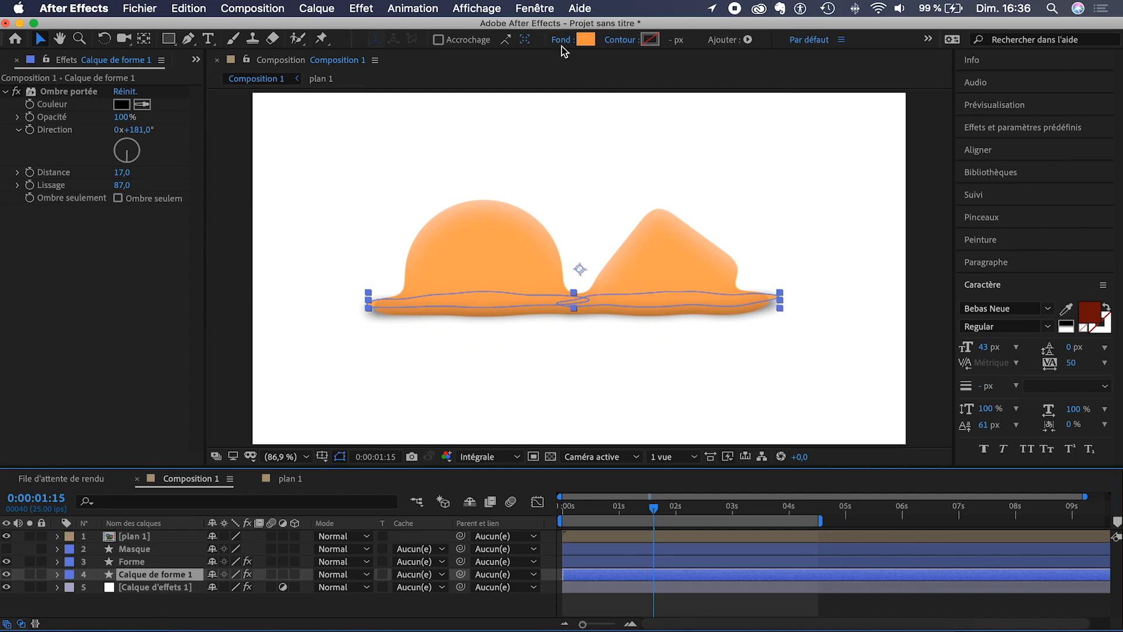
click(585, 40)
drag(171, 255, 211, 305)
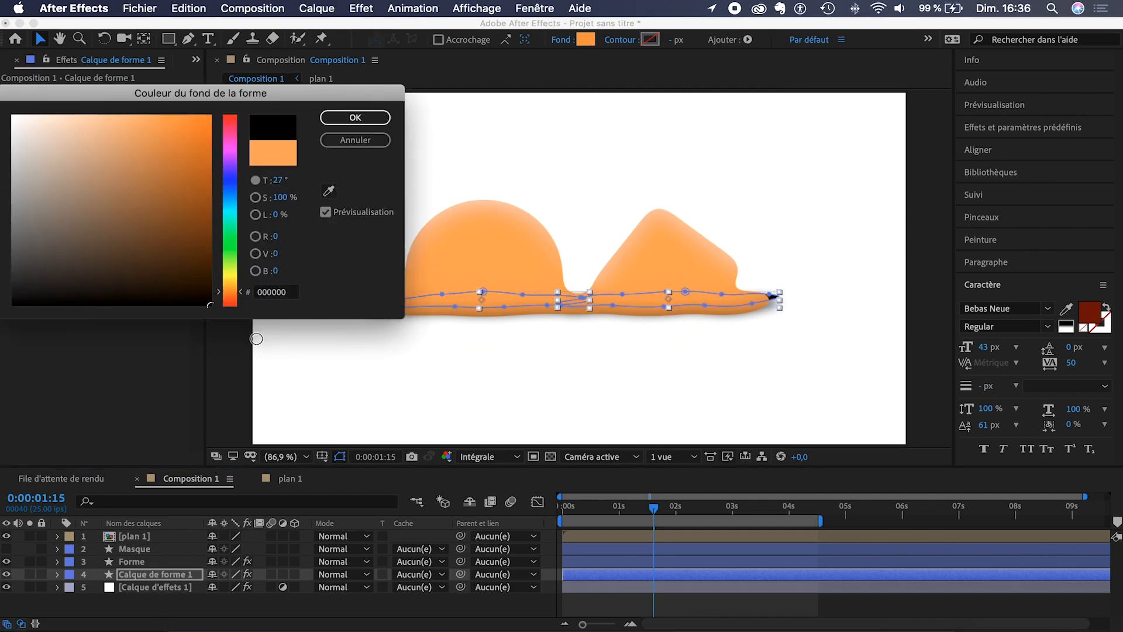
click(341, 122)
Reorder the copied layers beneath plan 1 as Calque d'effets 1, Calque de forme 1, Forme and Masque
mouse_move(145, 586)
mouse_down()
mouse_move(146, 548)
mouse_move(141, 587)
mouse_up()
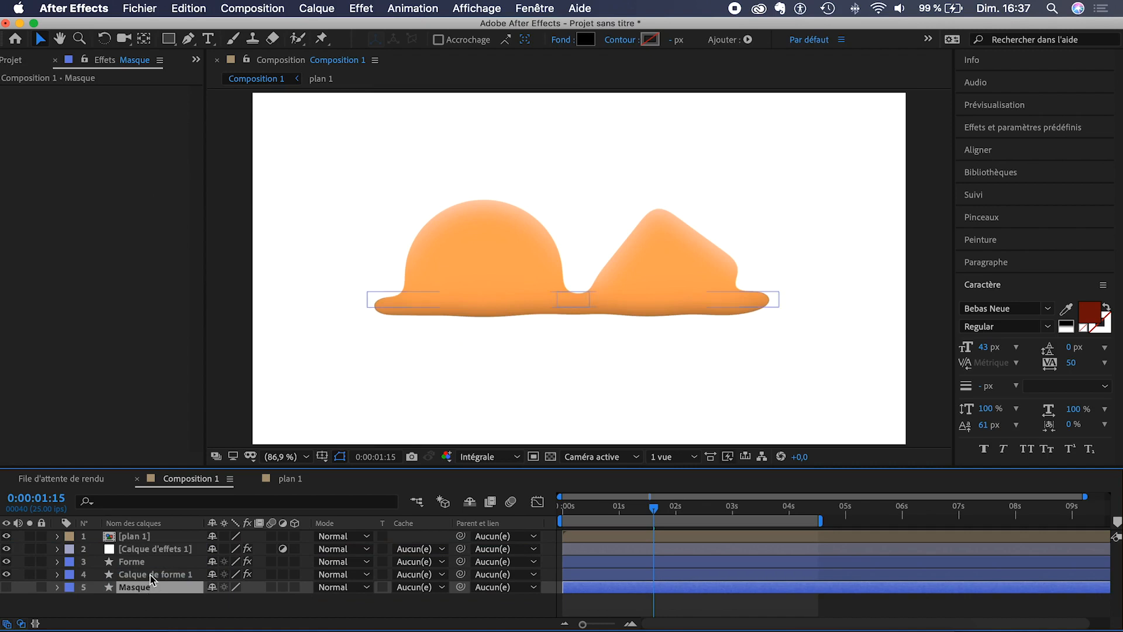
click(153, 574)
drag(153, 574, 153, 562)
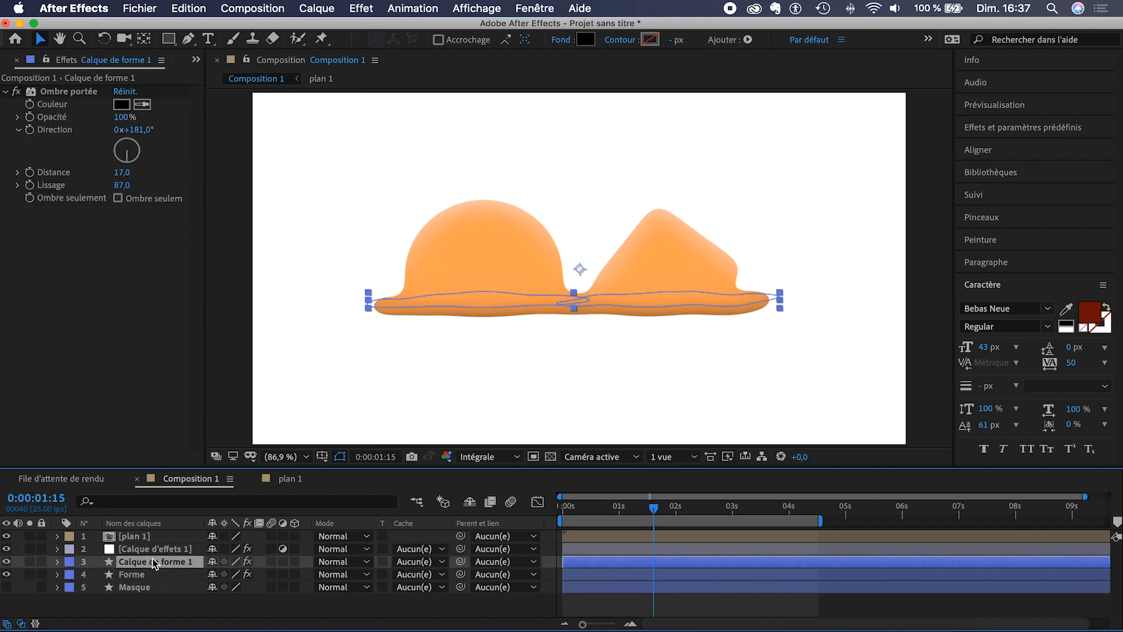
Change the fill of the copied circle and diamond layer, Forme, to black (000000)
click(147, 575)
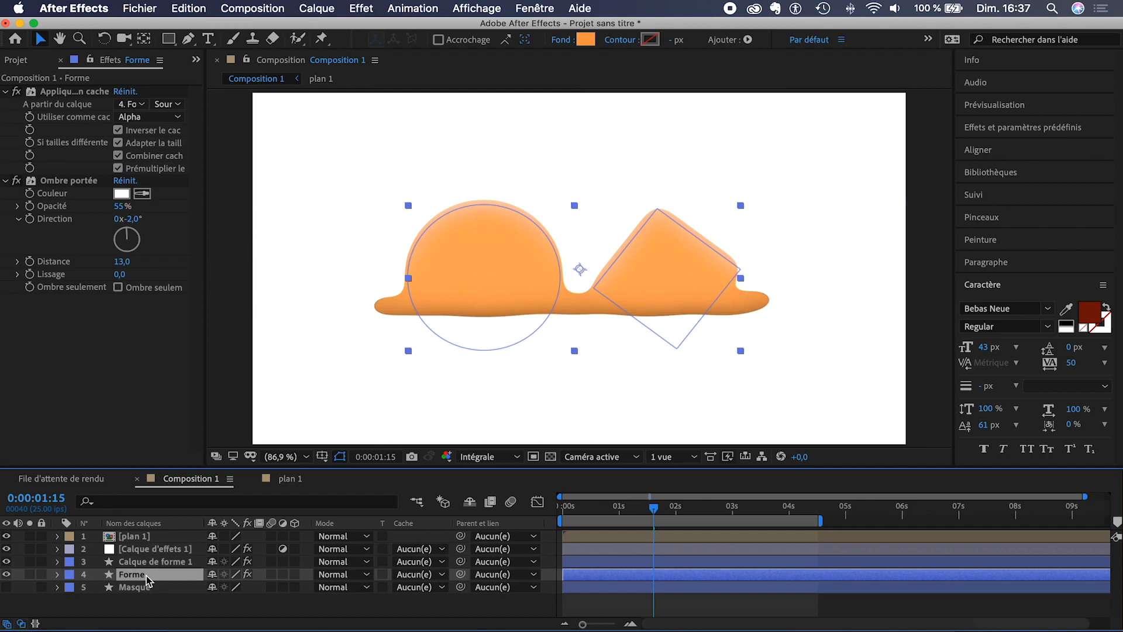
click(147, 586)
shift+click(146, 574)
click(147, 563)
click(147, 574)
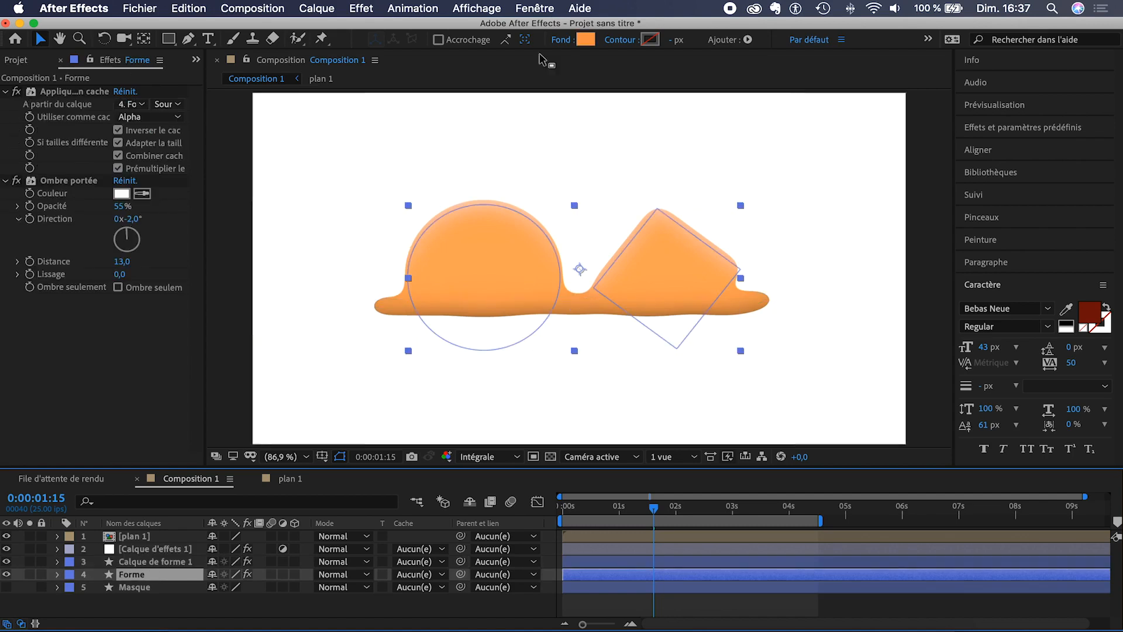
click(586, 39)
click(209, 304)
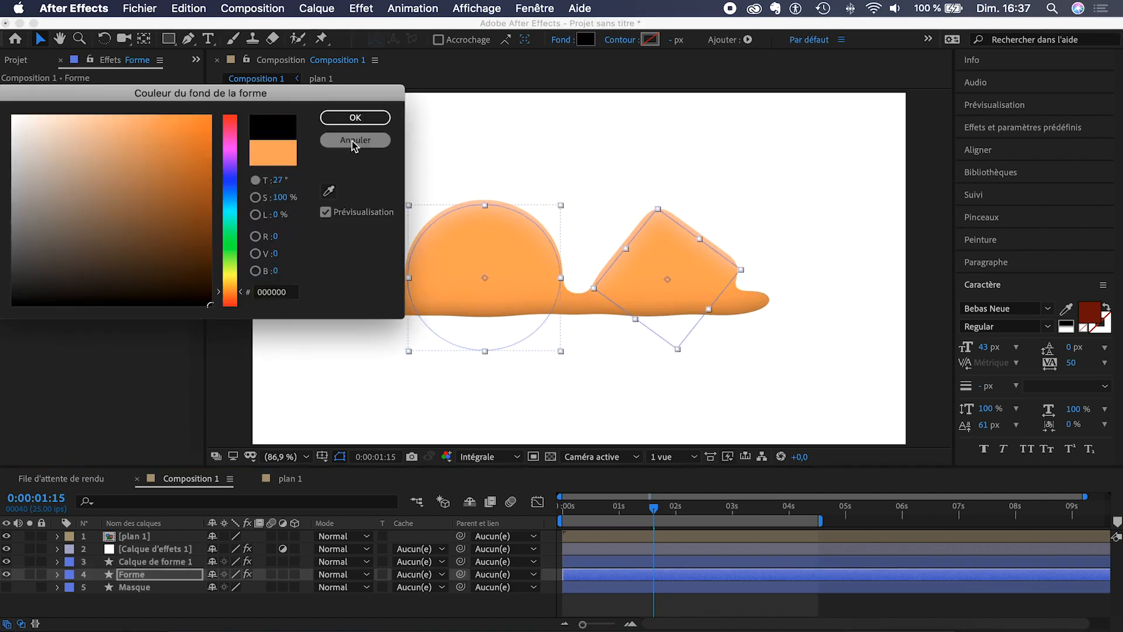
click(354, 117)
Delete the copied Forme layer from Composition 1
click(141, 560)
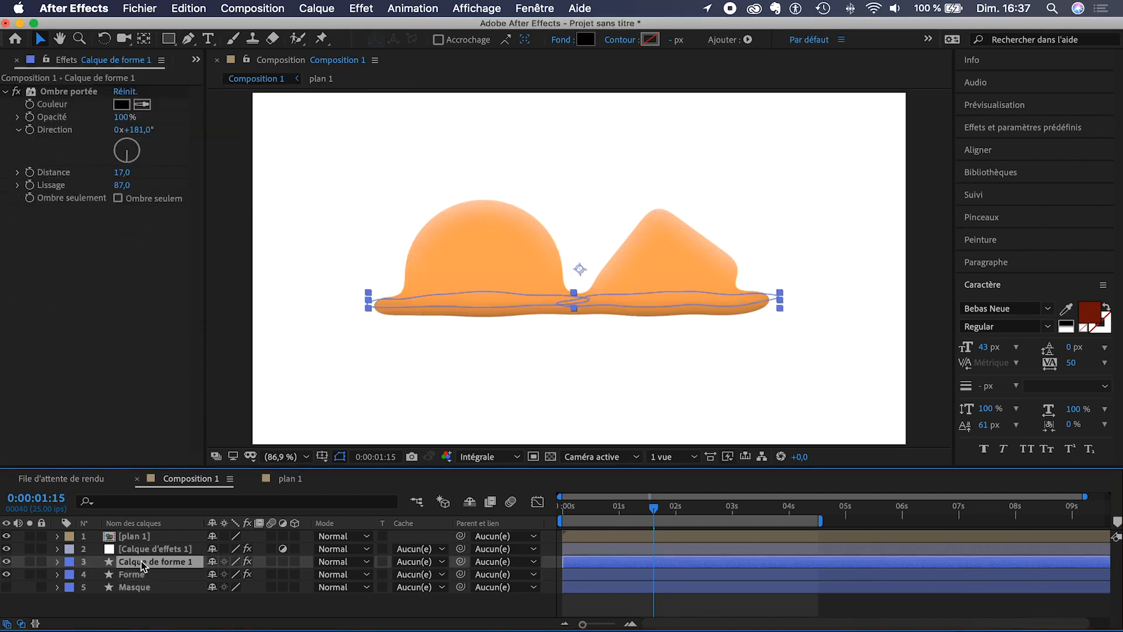
click(132, 575)
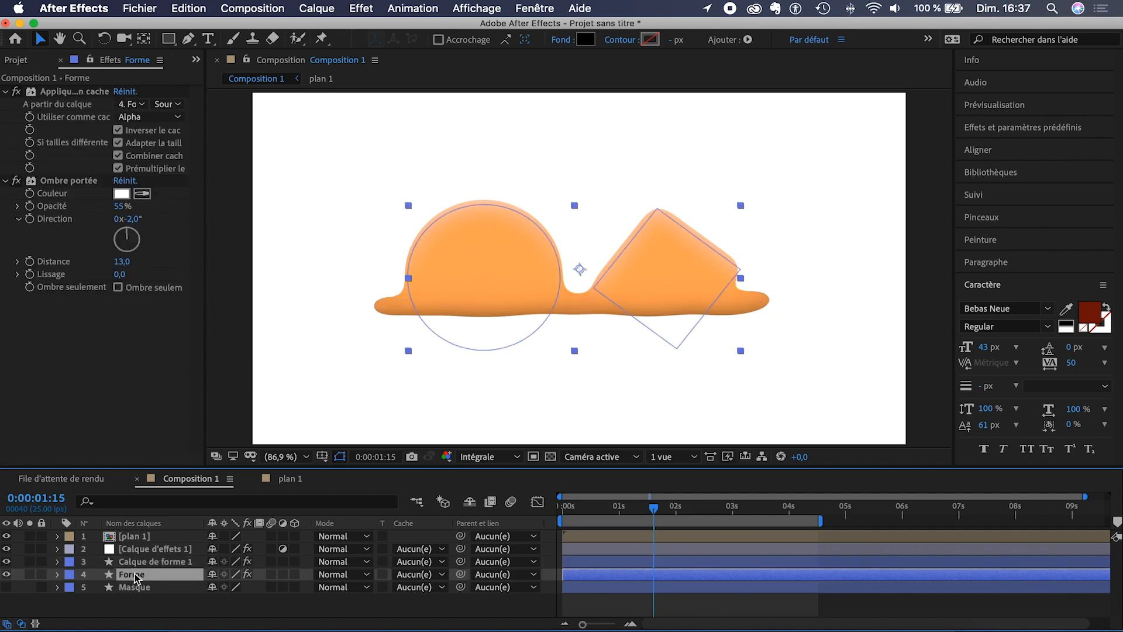
key(Delete)
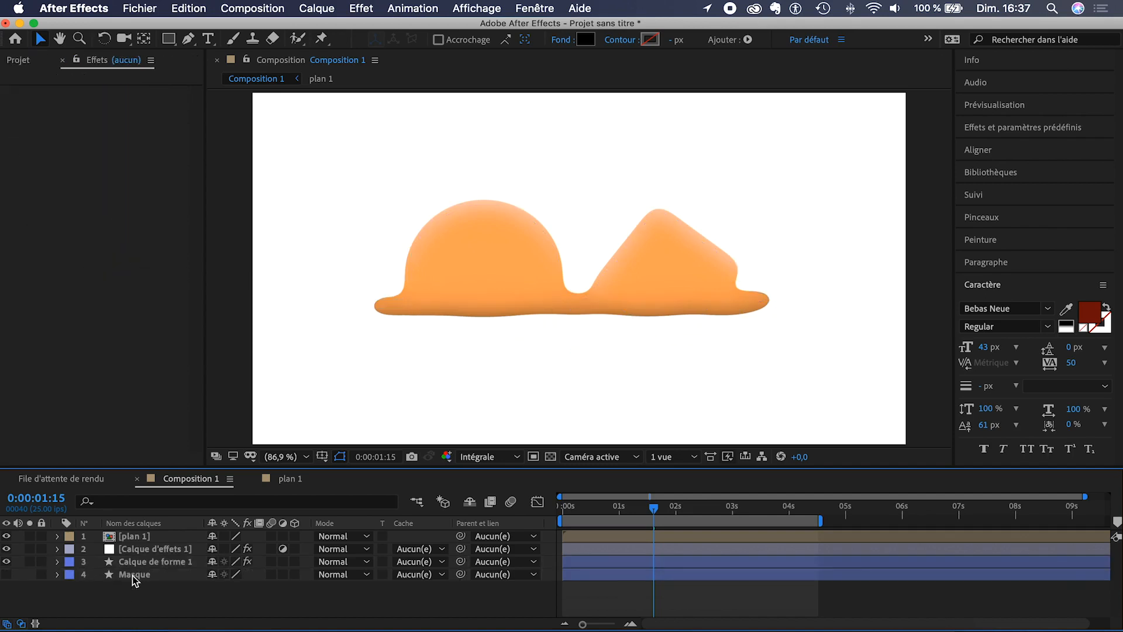
Try shifting the black wavy shapes' layer slightly earlier in time, and reveal its scale keyframes
click(138, 562)
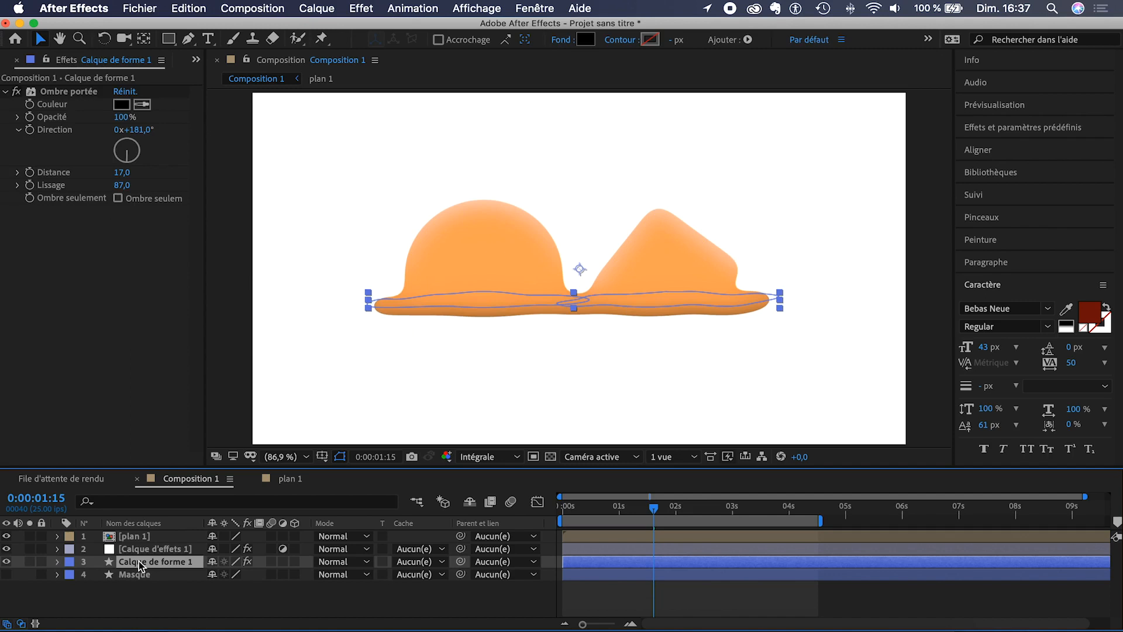
mouse_move(588, 561)
mouse_down()
mouse_move(608, 561)
mouse_move(534, 562)
mouse_move(582, 563)
mouse_up()
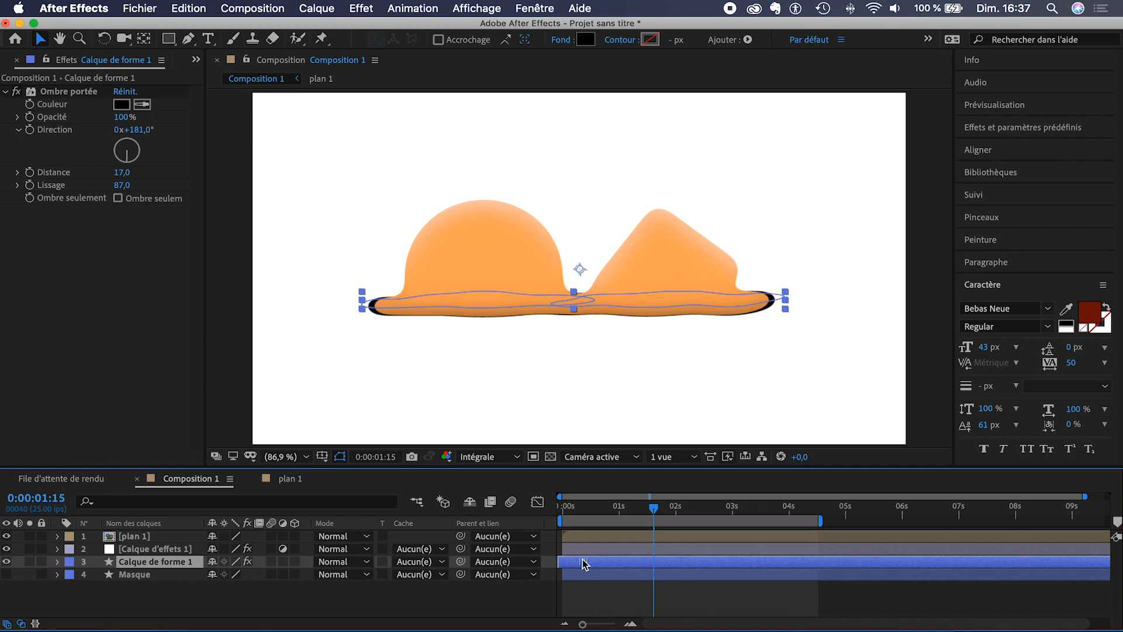
key(u)
drag(831, 578, 557, 615)
Set the copied wavy layer's drop shadow to distance 31, 100% opacity and light grey (about D5D5D5), and preview from the start
mouse_move(653, 509)
mouse_down()
mouse_move(618, 513)
mouse_move(632, 513)
mouse_up()
drag(121, 172, 130, 173)
drag(631, 510, 694, 510)
drag(122, 117, 155, 117)
click(122, 104)
drag(13, 298, 11, 145)
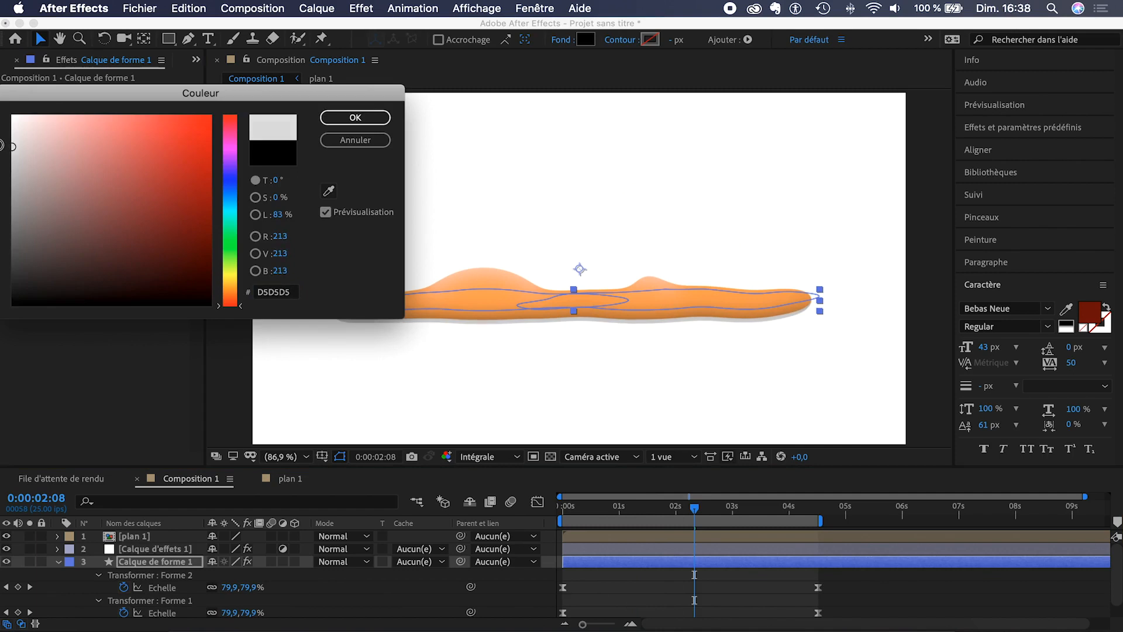
click(355, 117)
drag(694, 509, 552, 513)
key(space)
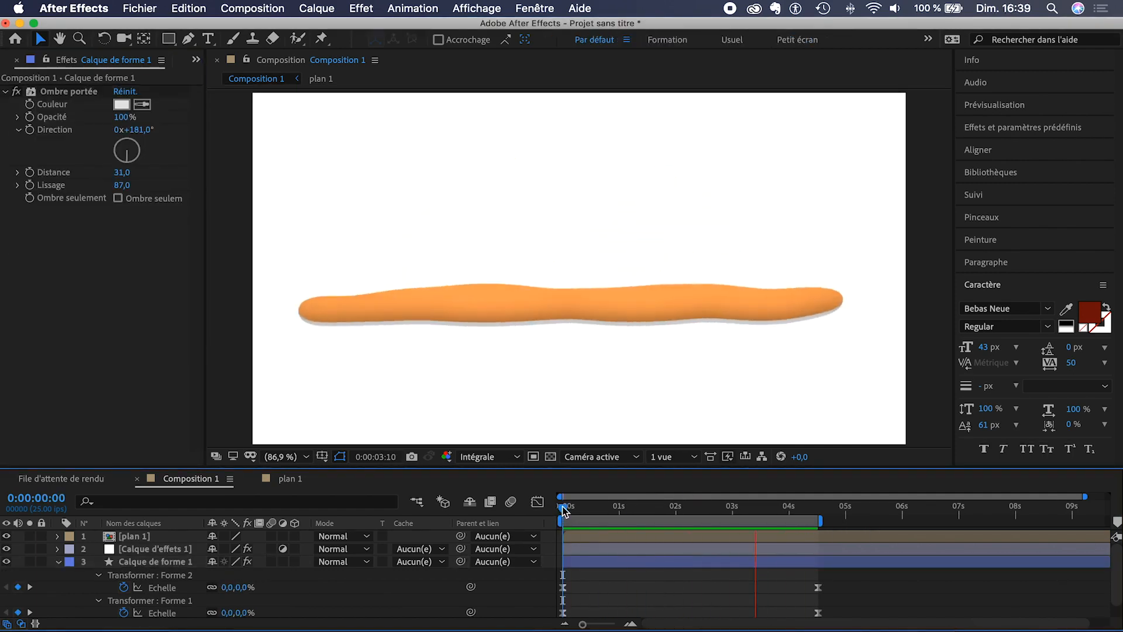